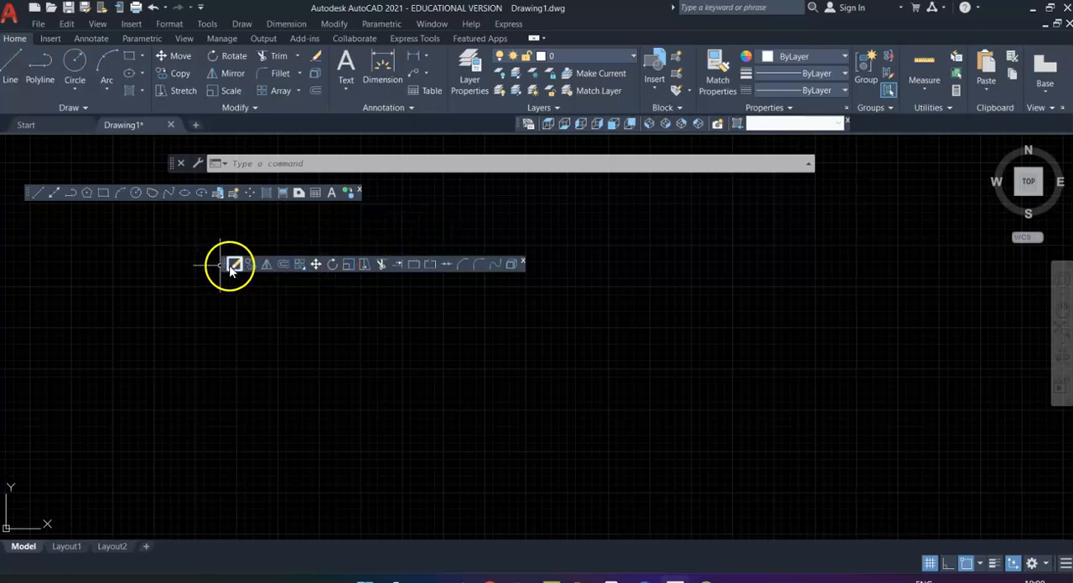
Step: Move the Modify toolbar beside the Draw toolbar and draw a closed, irregular seven-sided outline from connected lines
left_click_drag(223, 268, 486, 206)
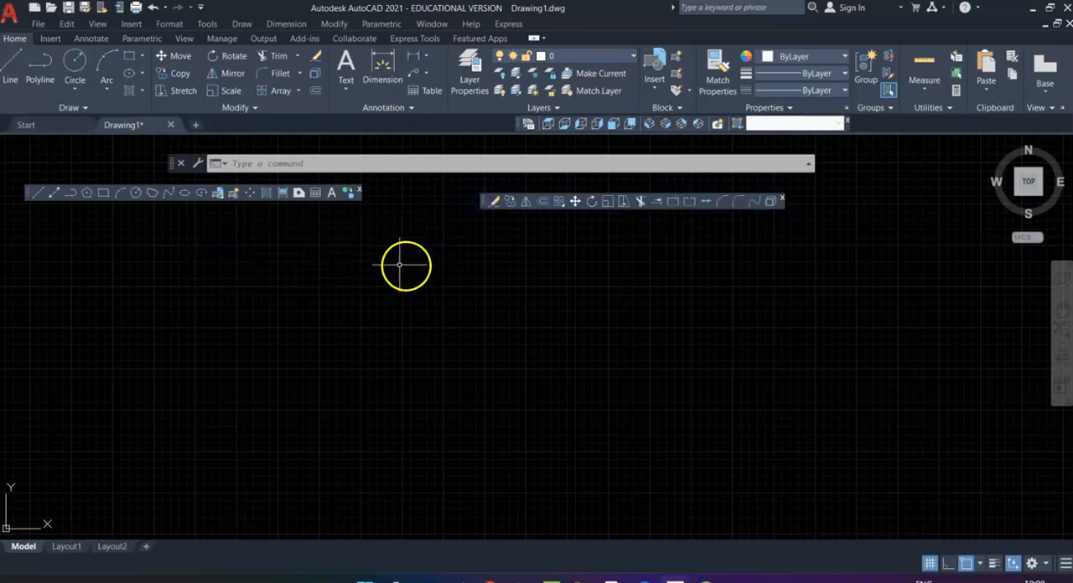
left_click(37, 193)
left_click(290, 316)
left_click(408, 260)
left_click(615, 379)
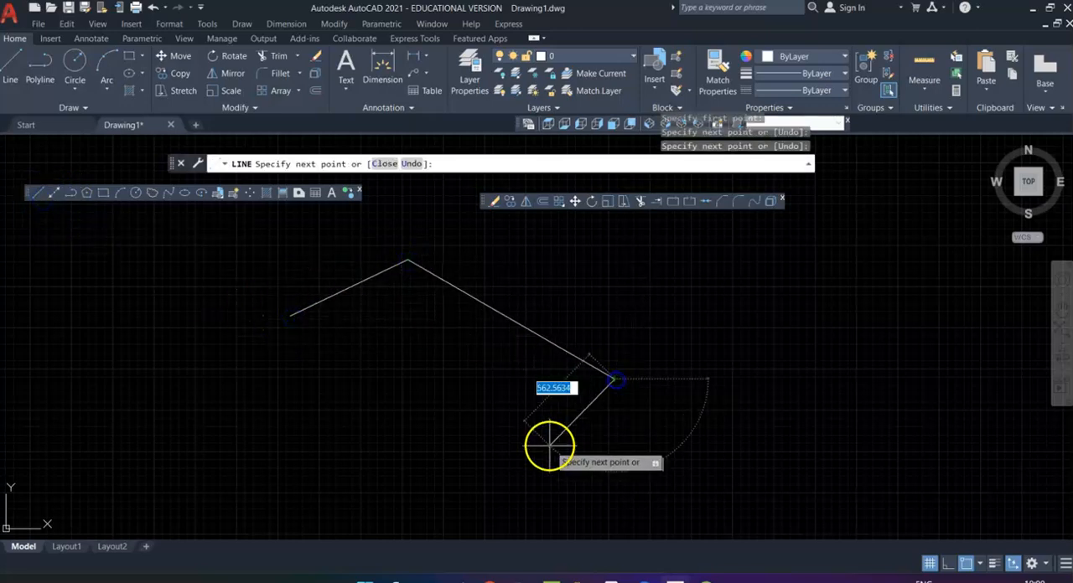
left_click(550, 447)
left_click(376, 447)
left_click(314, 380)
left_click(254, 360)
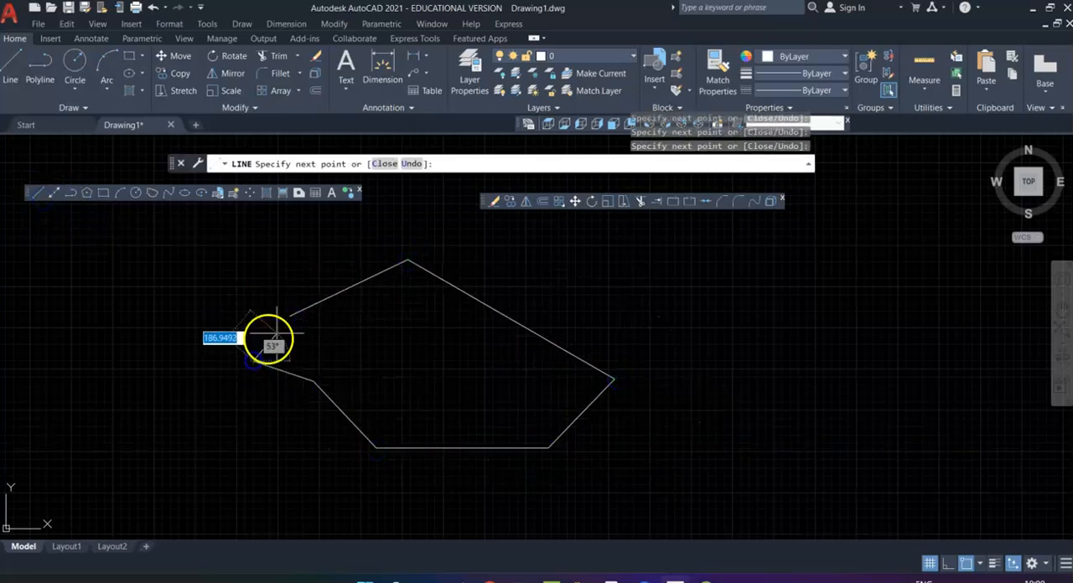
left_click(290, 316)
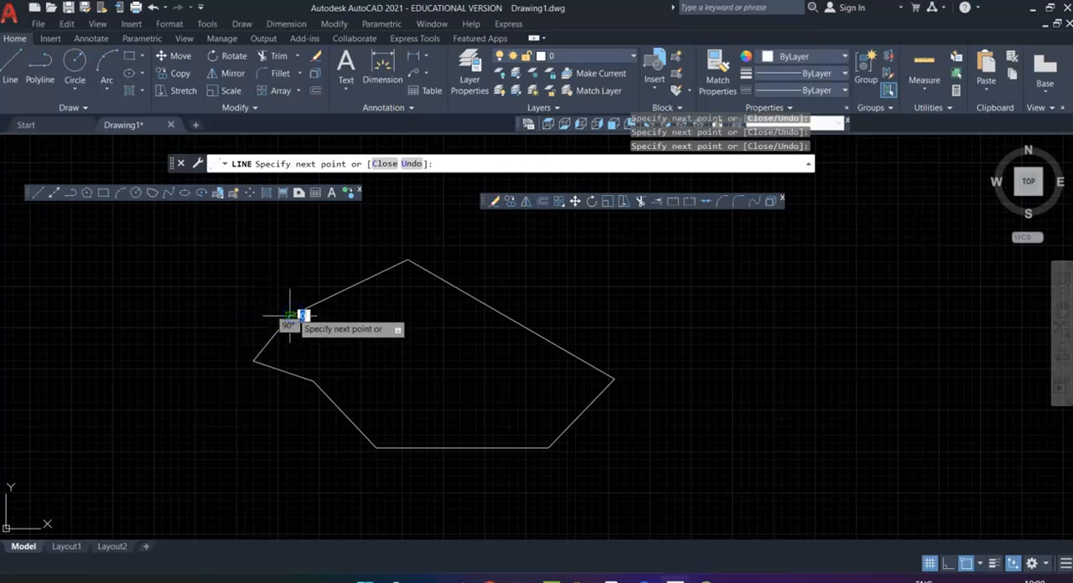
key("Escape")
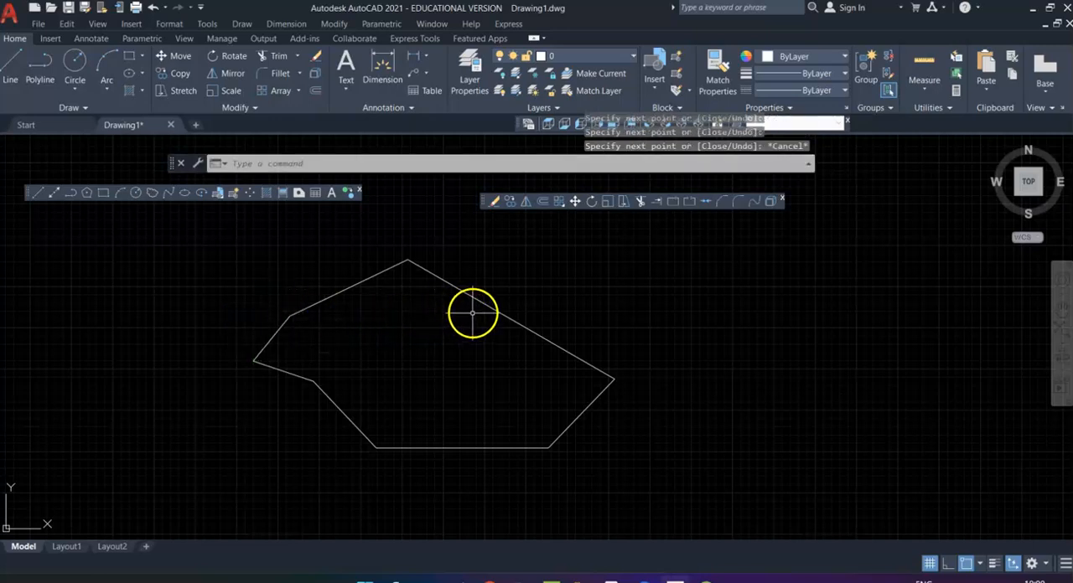
Step: Erase the long sloping line on the upper right side of the seven-sided outline
mouse_move(490, 307)
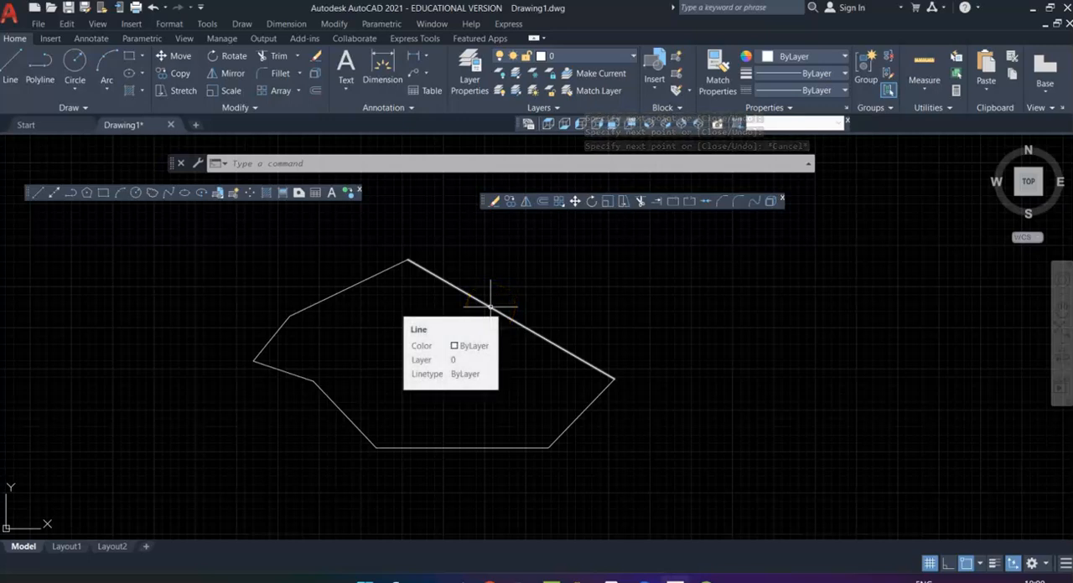
left_click(490, 307)
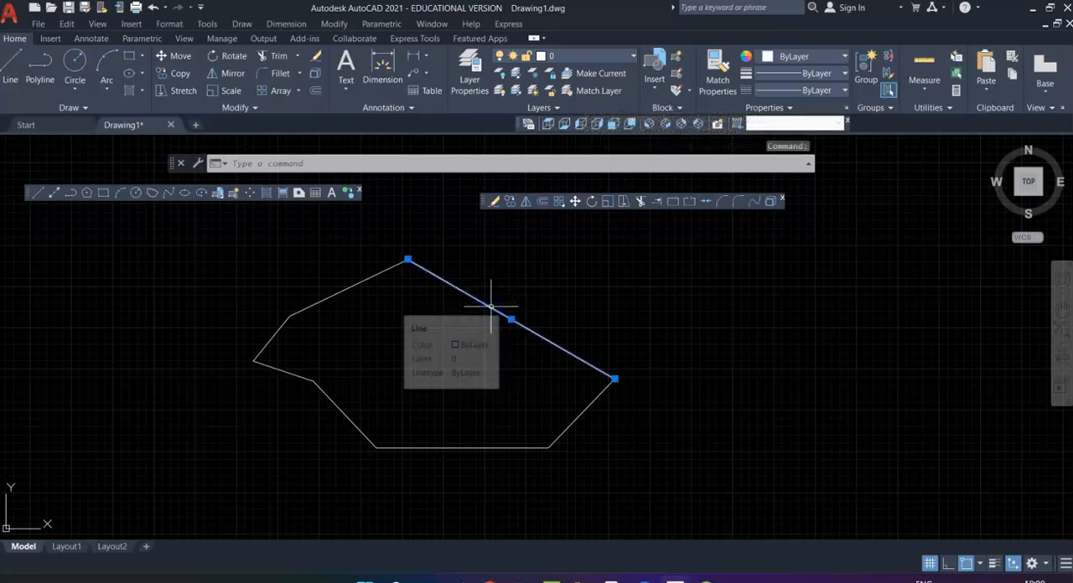
left_click(493, 202)
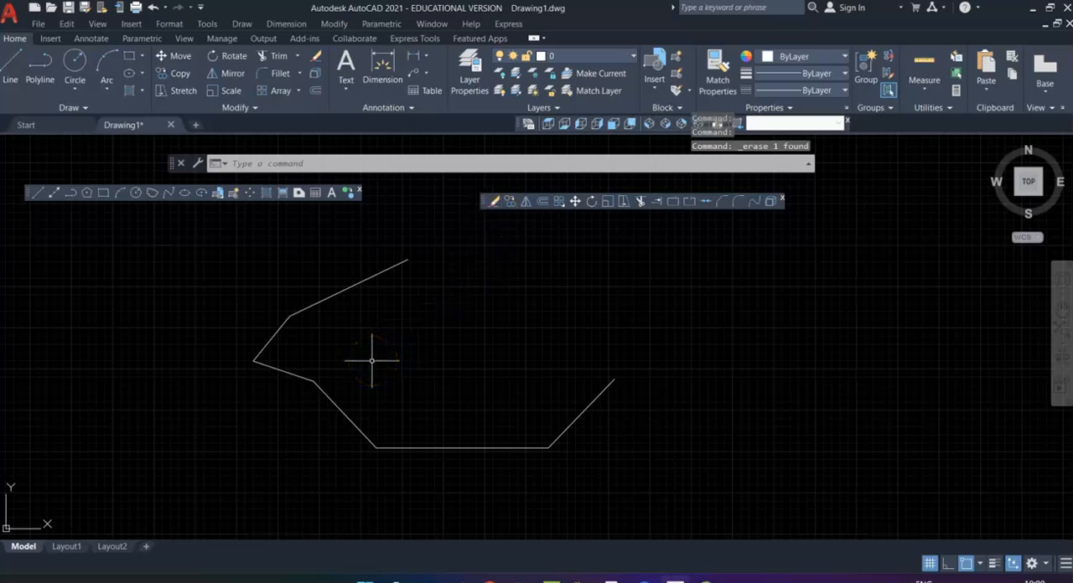
Step: Draw a circle with a radius of about 272 in the empty space to the upper right of the open outline
mouse_move(501, 415)
middle_mouse_down()
mouse_move(450, 412)
mouse_move(156, 308)
middle_mouse_up()
scroll(455, 417, "down", 3)
scroll(98, 214, "up", 3)
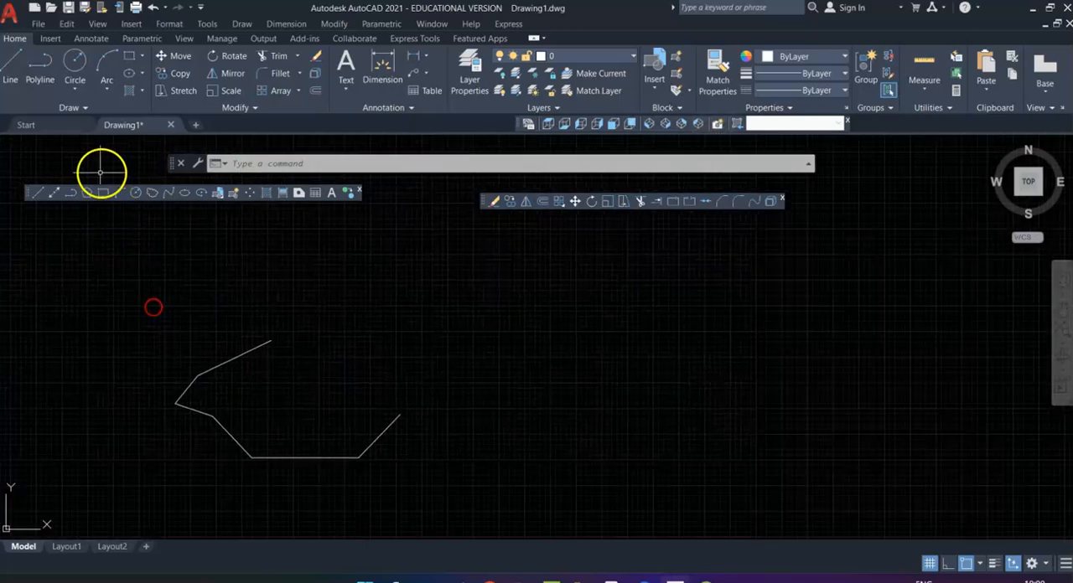
left_click(139, 194)
left_click(494, 303)
left_click(499, 276)
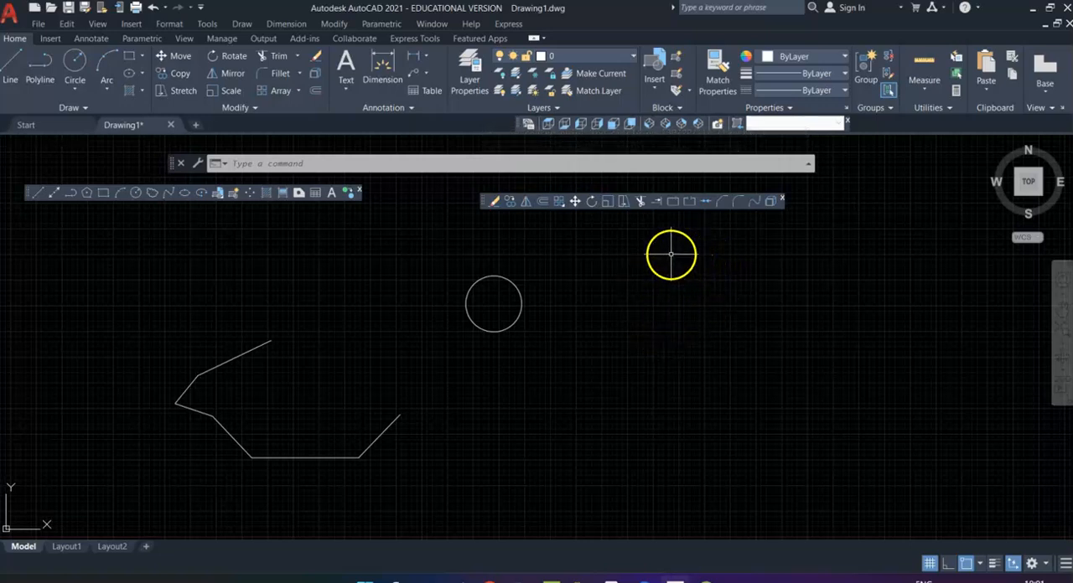
Step: Copy the circle from its center point to seven scattered positions to its right and below it
left_click(509, 202)
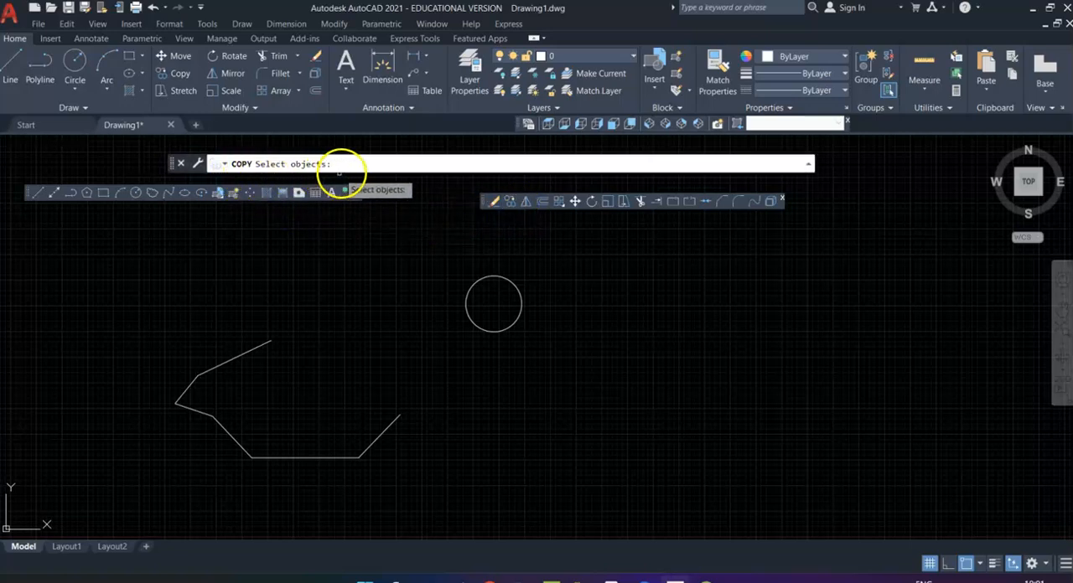
left_click(517, 288)
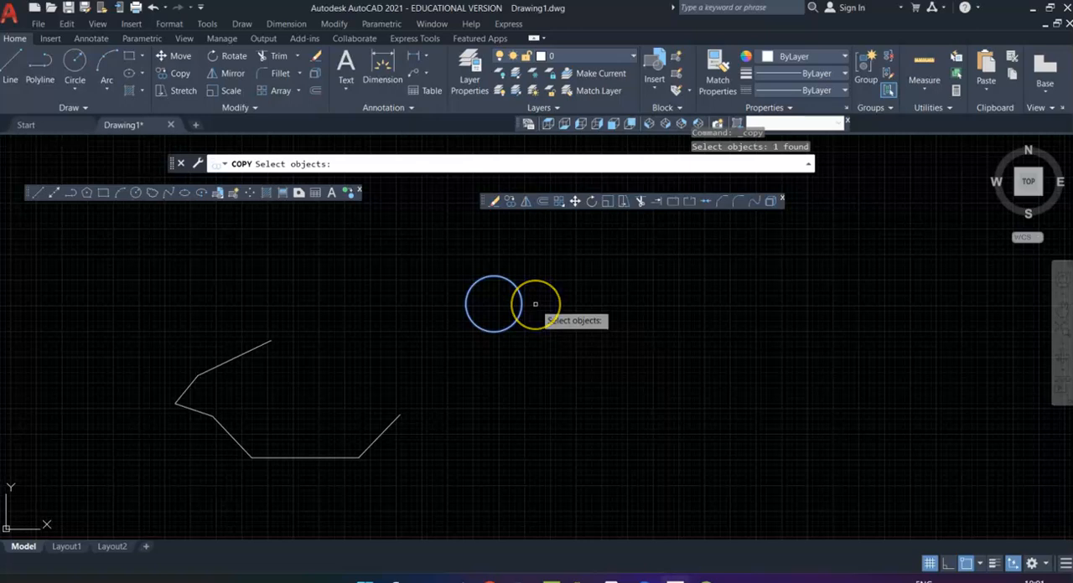
key("Return")
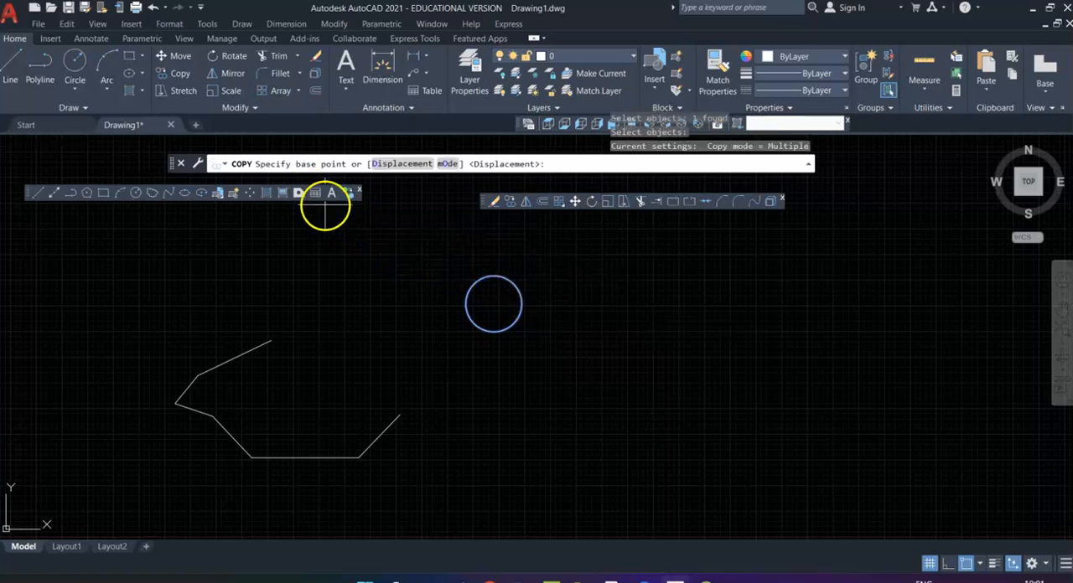
left_click(494, 303)
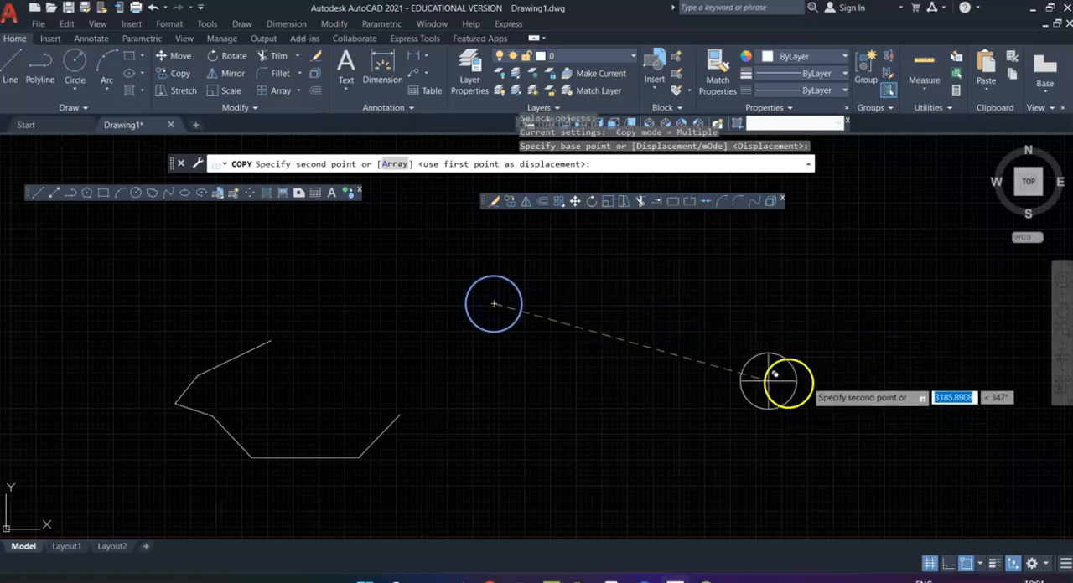
left_click(604, 290)
left_click(736, 285)
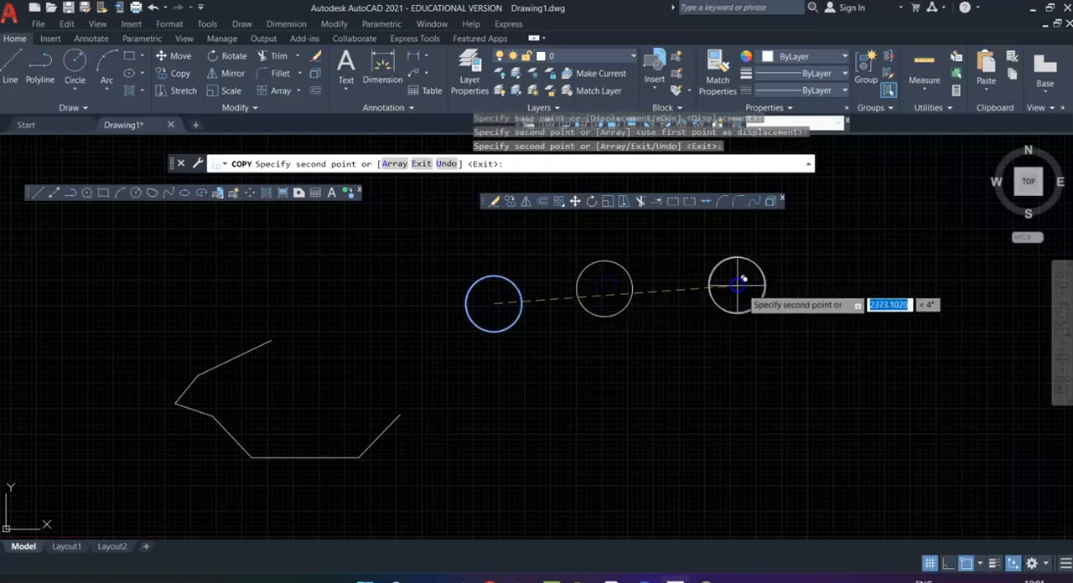
left_click(865, 335)
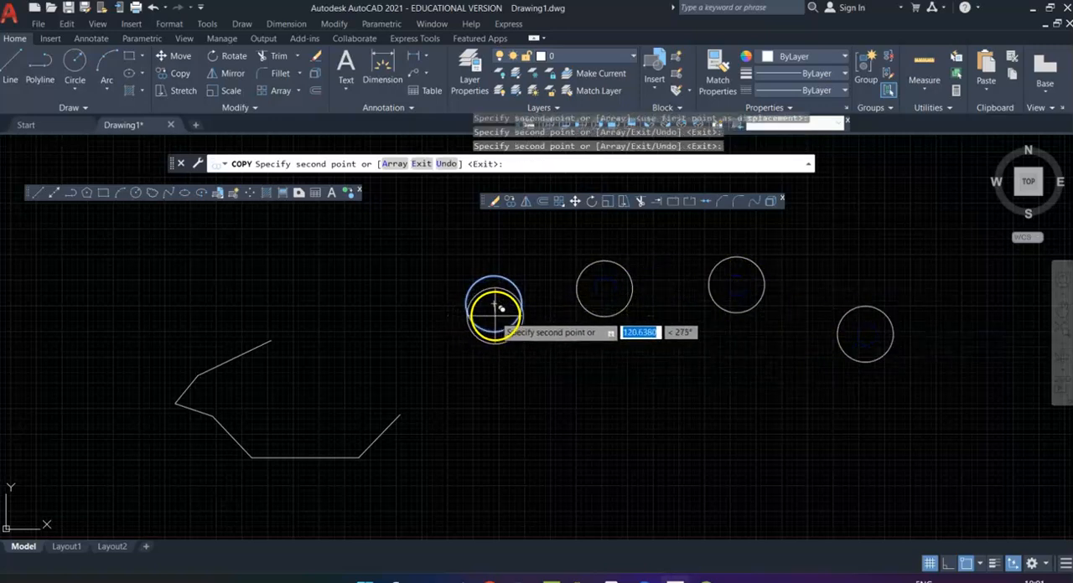
left_click(782, 399)
left_click(646, 413)
left_click(708, 355)
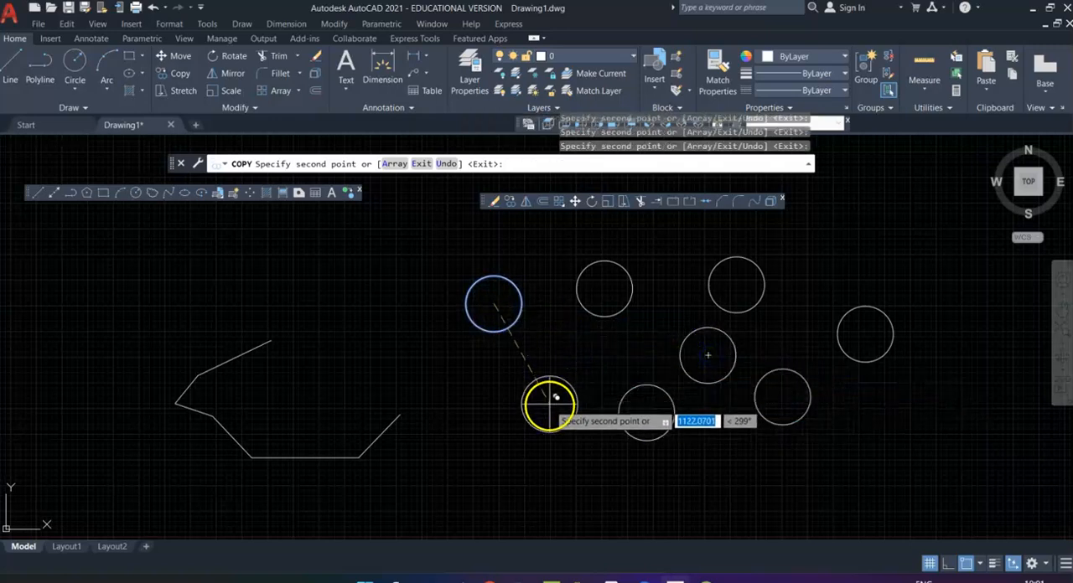
left_click(549, 405)
key("Escape")
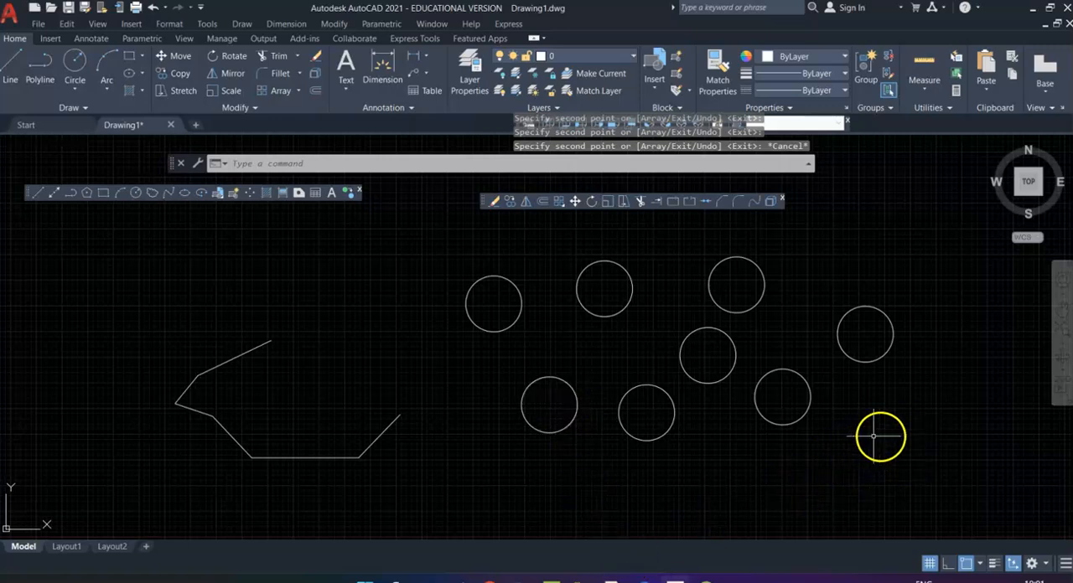
Step: Draw a long single line to the right of the circles, sloping down to the right at about 54°
middle_click_drag(862, 419, 478, 450)
scroll(498, 410, "down", 3)
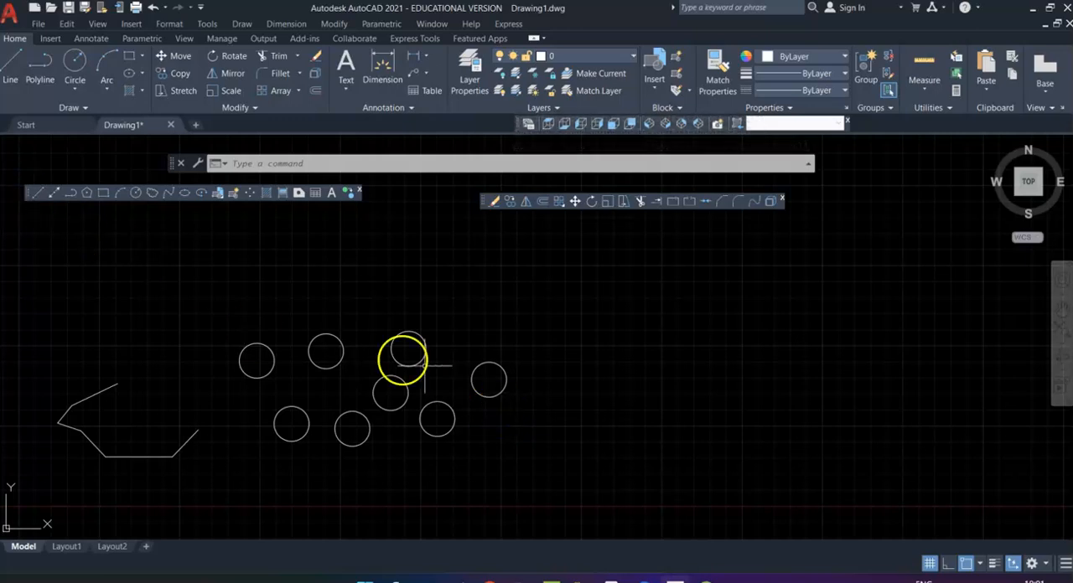
left_click(37, 194)
left_click(668, 244)
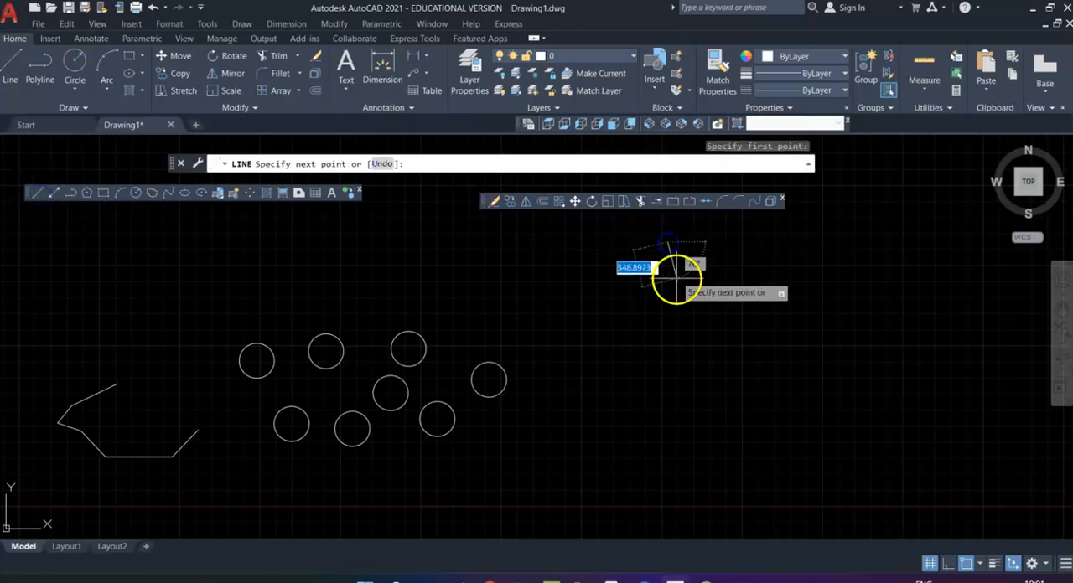
left_click(834, 482)
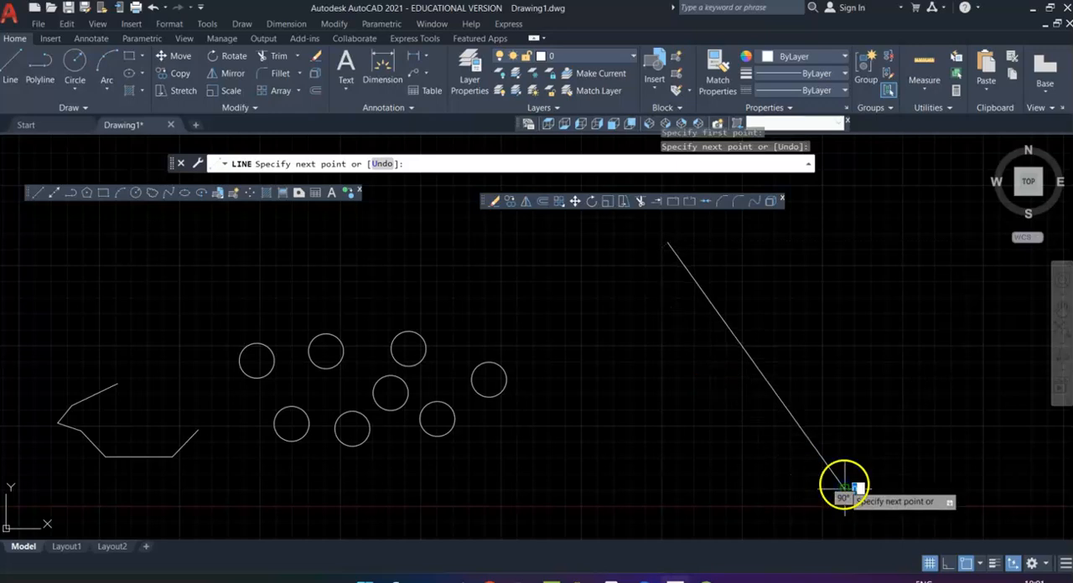
key("Escape")
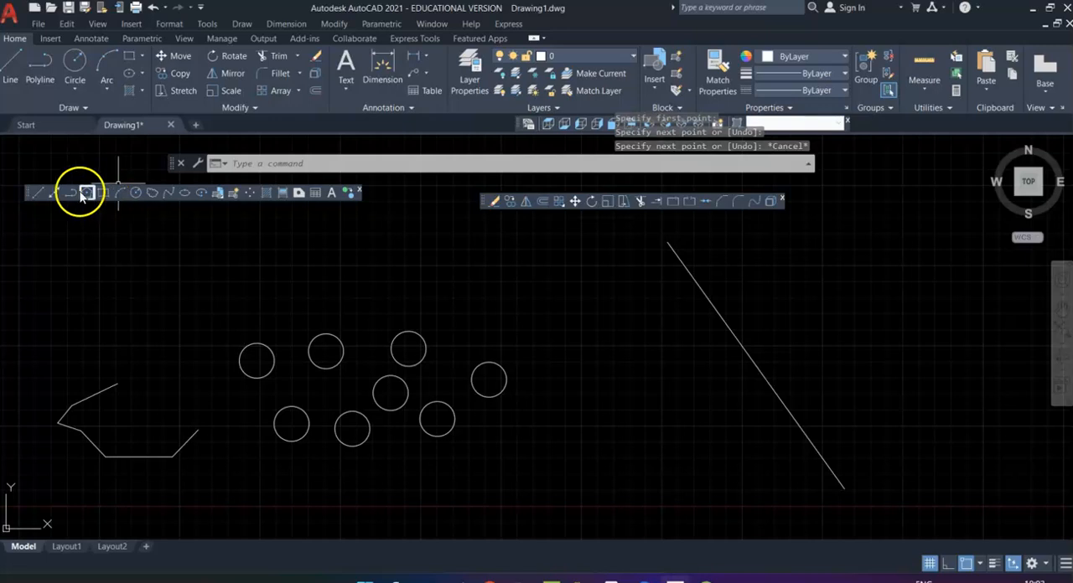
Step: Draw a large circle to the lower left of the slanted line and a small horizontal rectangle inside it
left_click(135, 193)
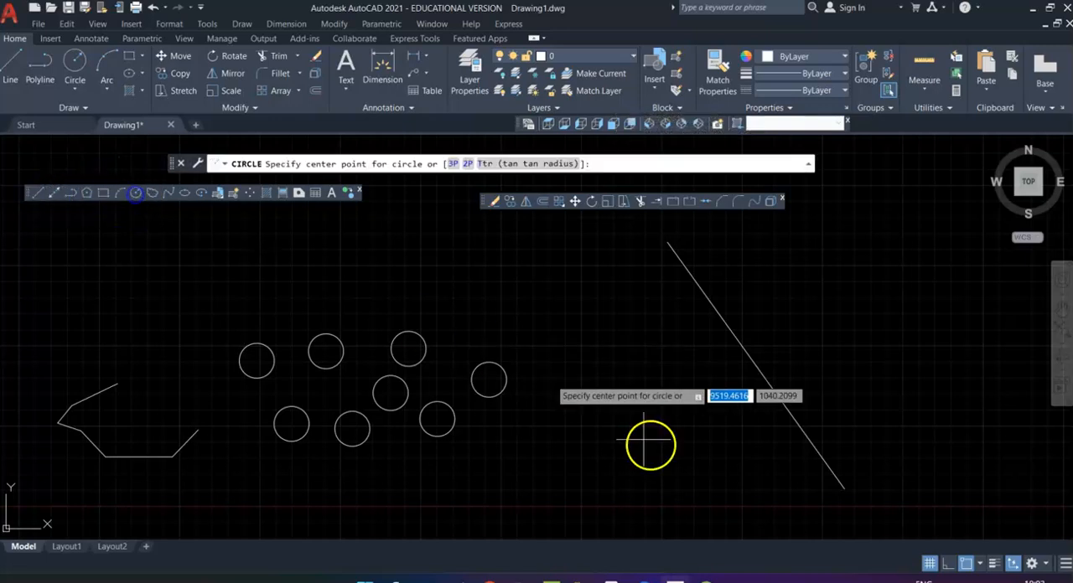
left_click(673, 428)
left_click(695, 363)
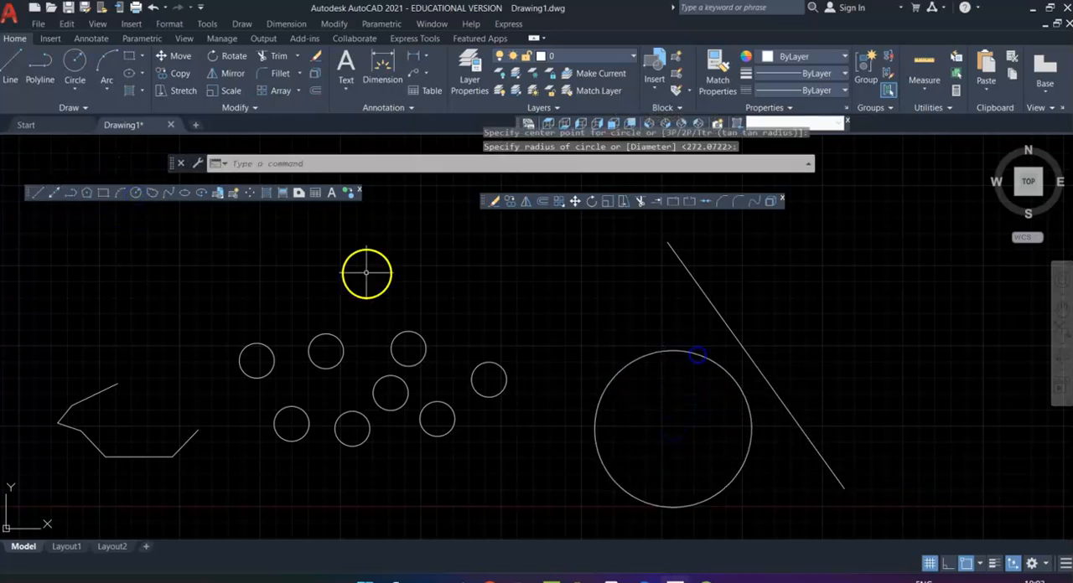
left_click(103, 193)
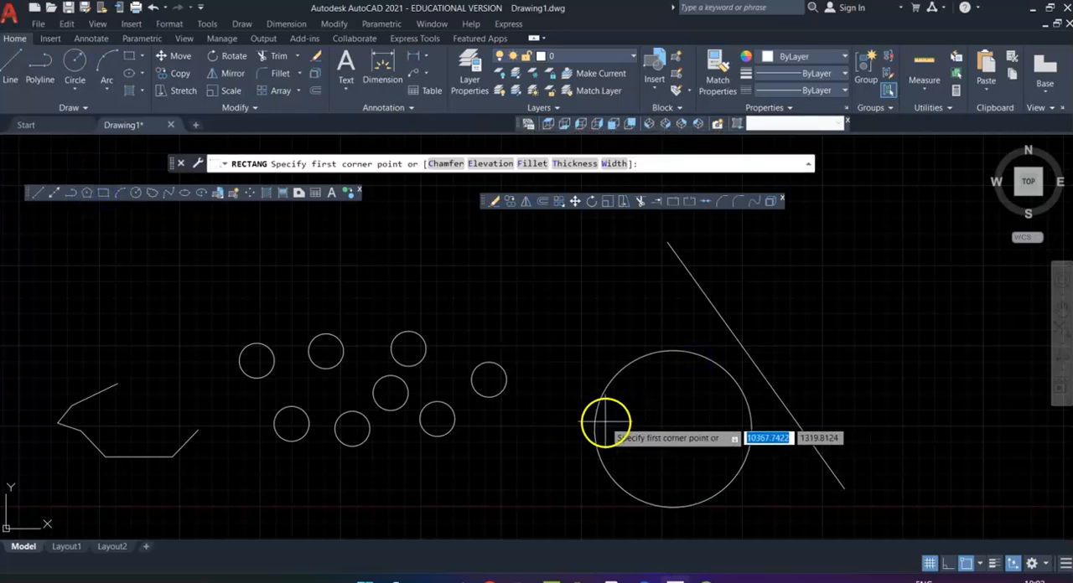
left_click(640, 416)
left_click(715, 456)
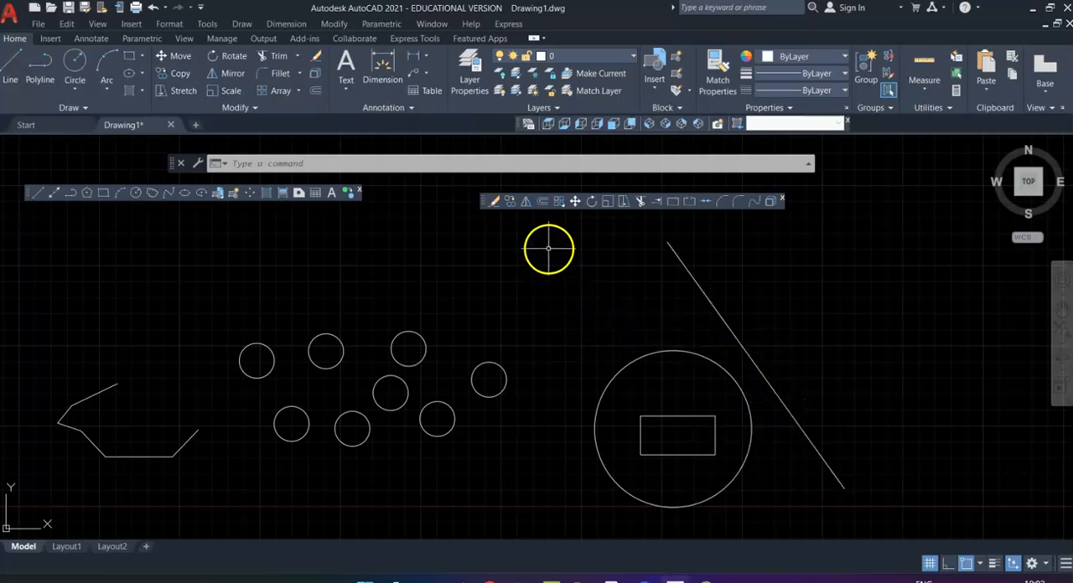
Step: Mirror the large circle and its inner rectangle across the slanted line using its two endpoints, keeping the source objects
left_click(526, 202)
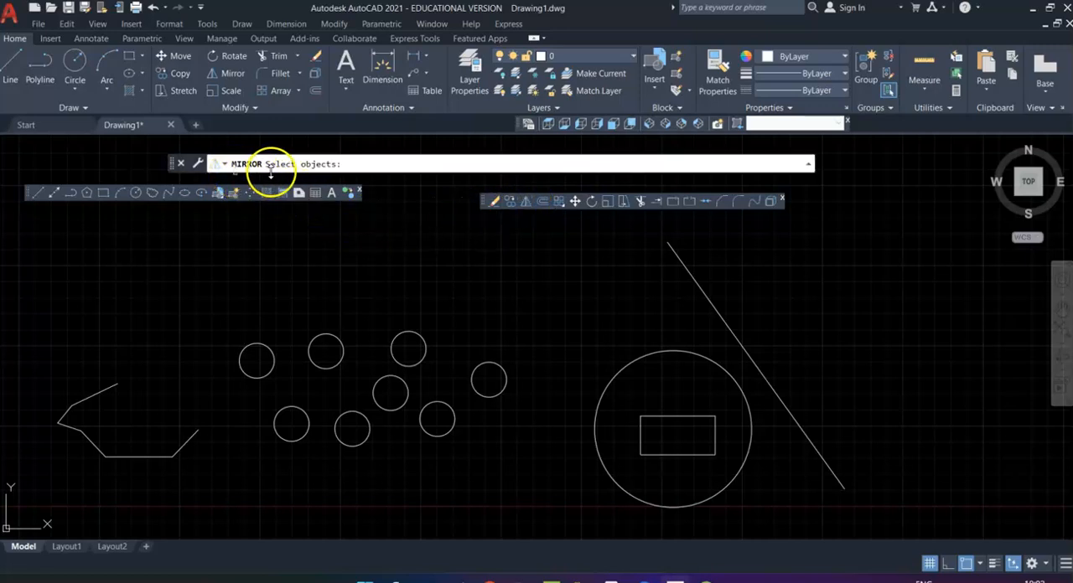
left_click(671, 353)
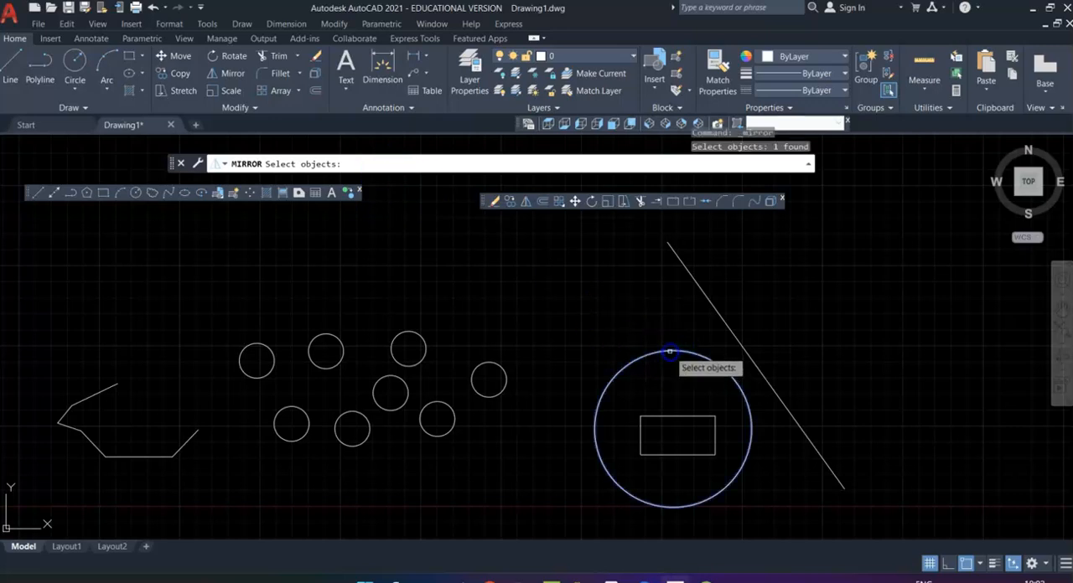
left_click(684, 416)
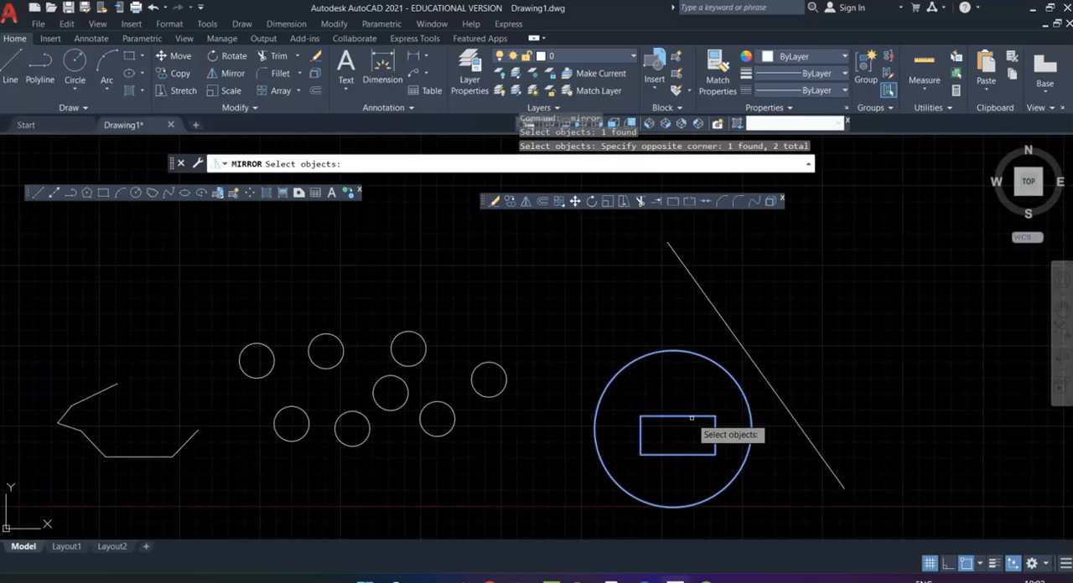
key("Return")
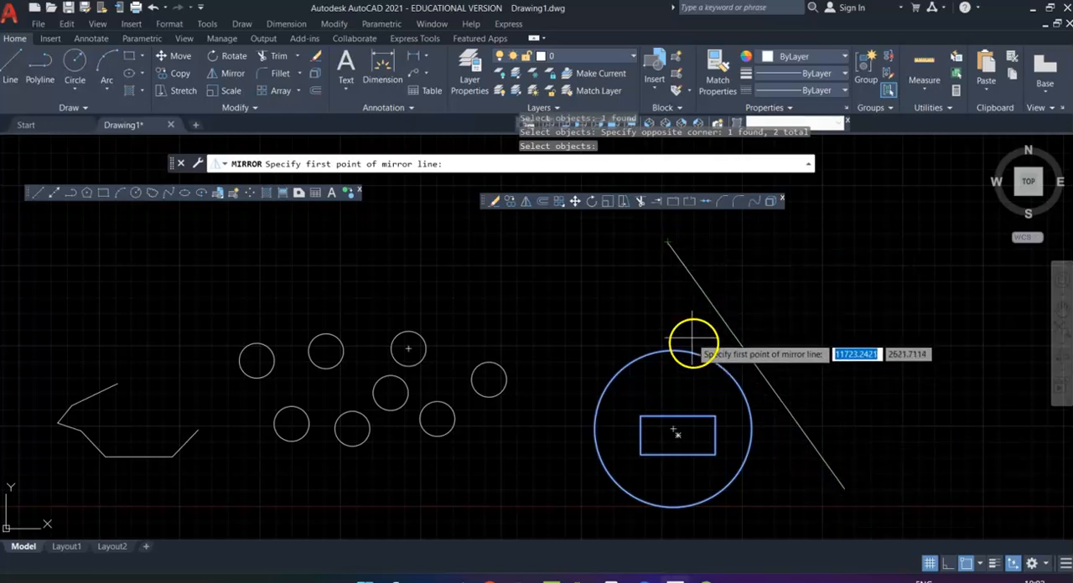
left_click(668, 242)
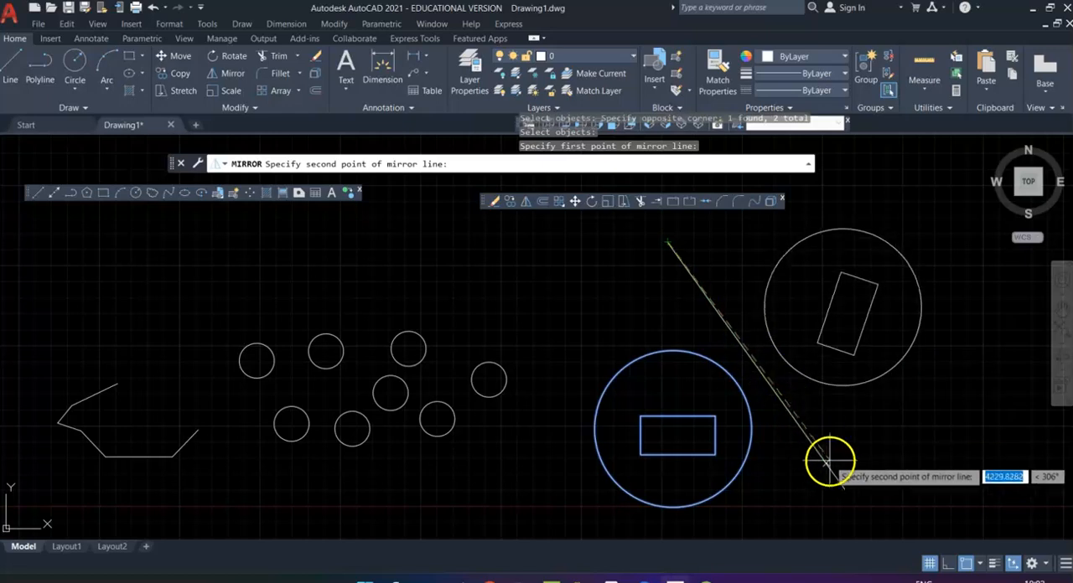
left_click(844, 487)
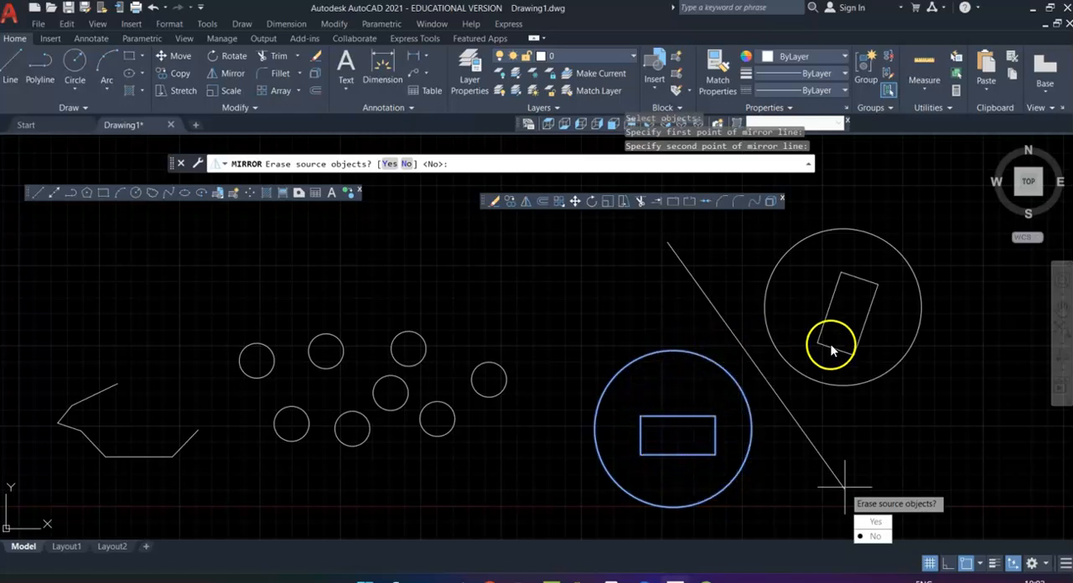
key("Return")
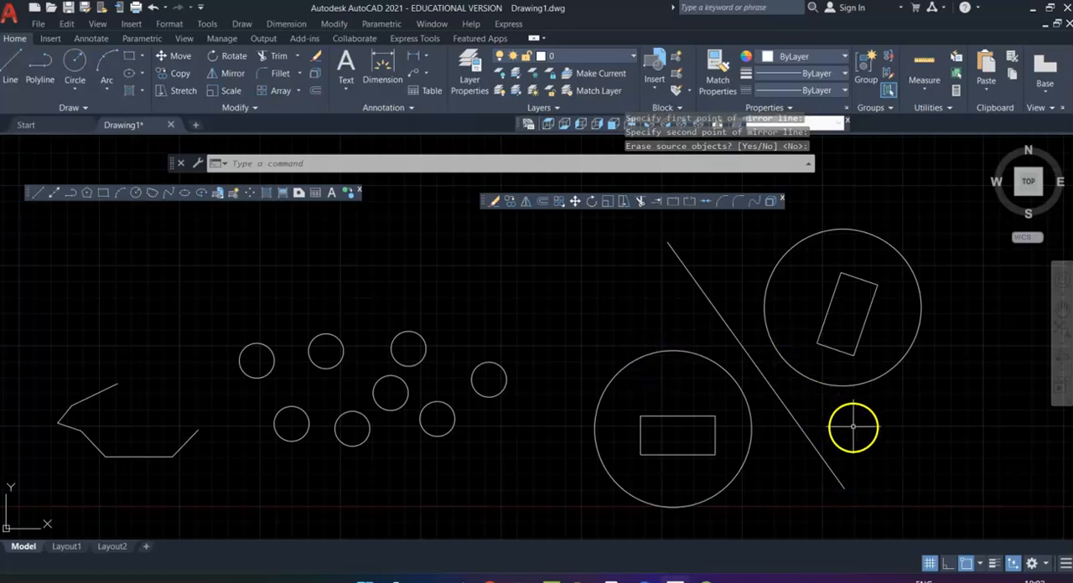
Step: With Ortho turned on, draw a six-sided polygon circumscribed about a circle of radius 40 in empty space beyond the mirrored shapes
middle_click_drag(793, 421, 503, 392)
scroll(503, 393, "down", 4)
scroll(503, 392, "up", 4)
middle_click_drag(592, 389, 491, 347)
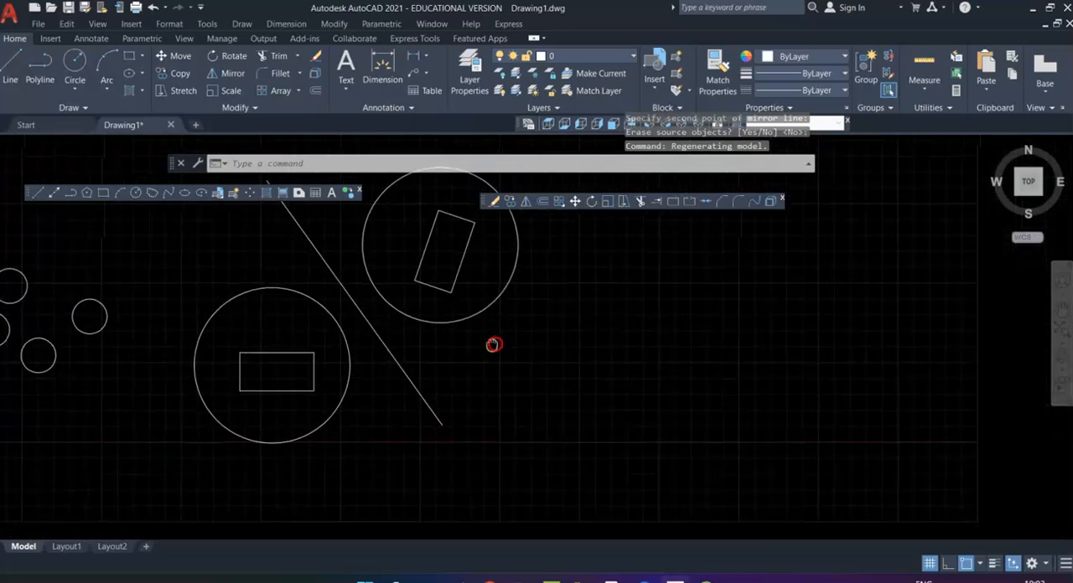
middle_click_drag(429, 371, 196, 198)
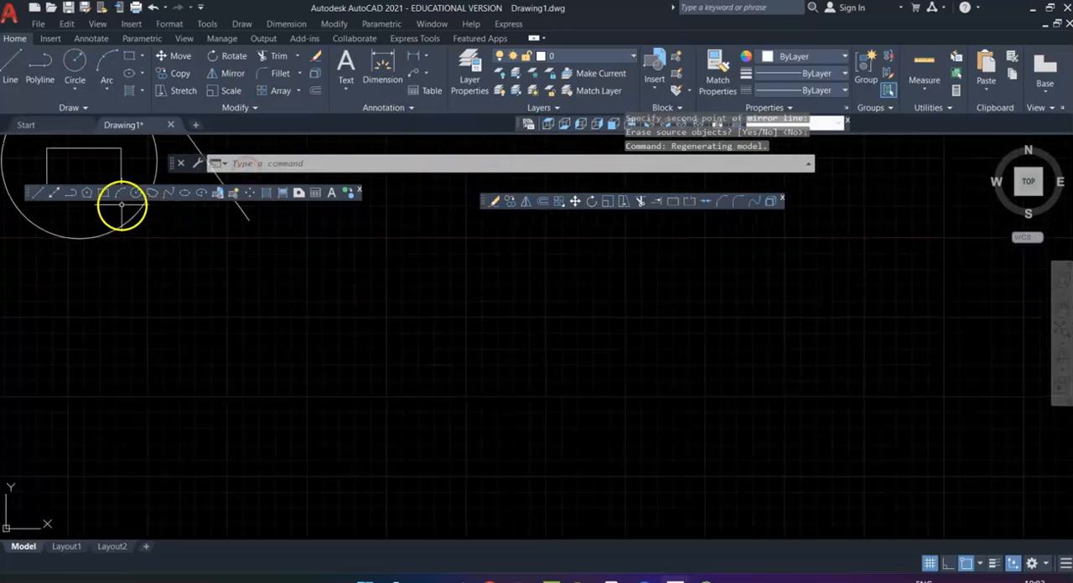
left_click(86, 192)
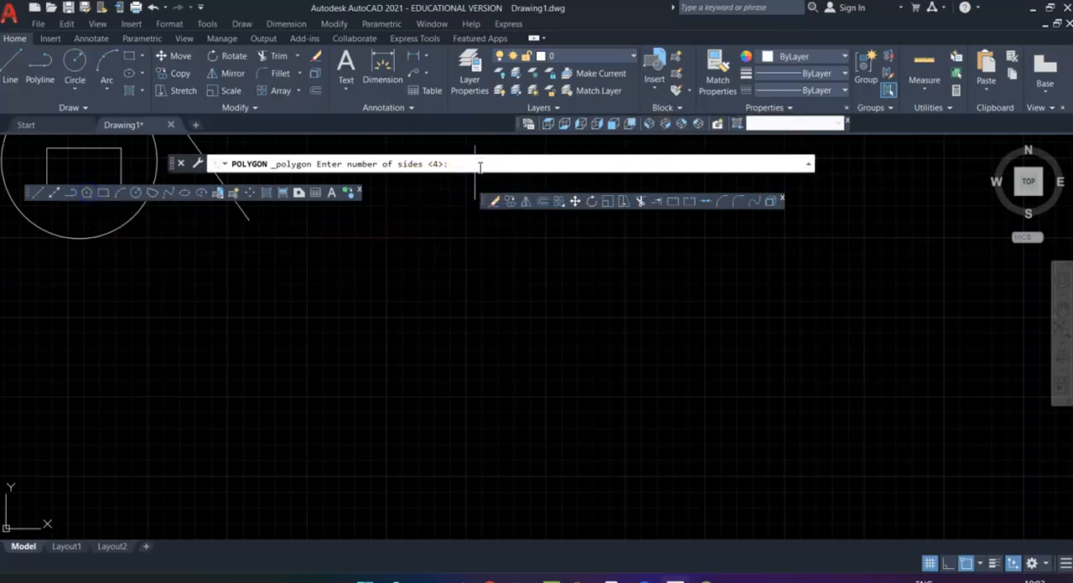
type("6")
key("Return")
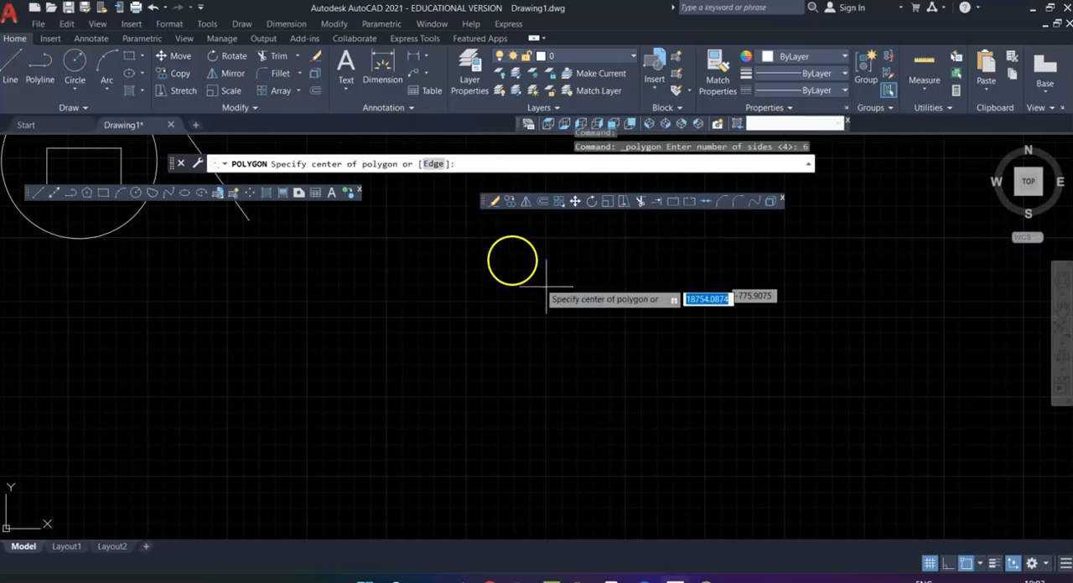
left_click(574, 383)
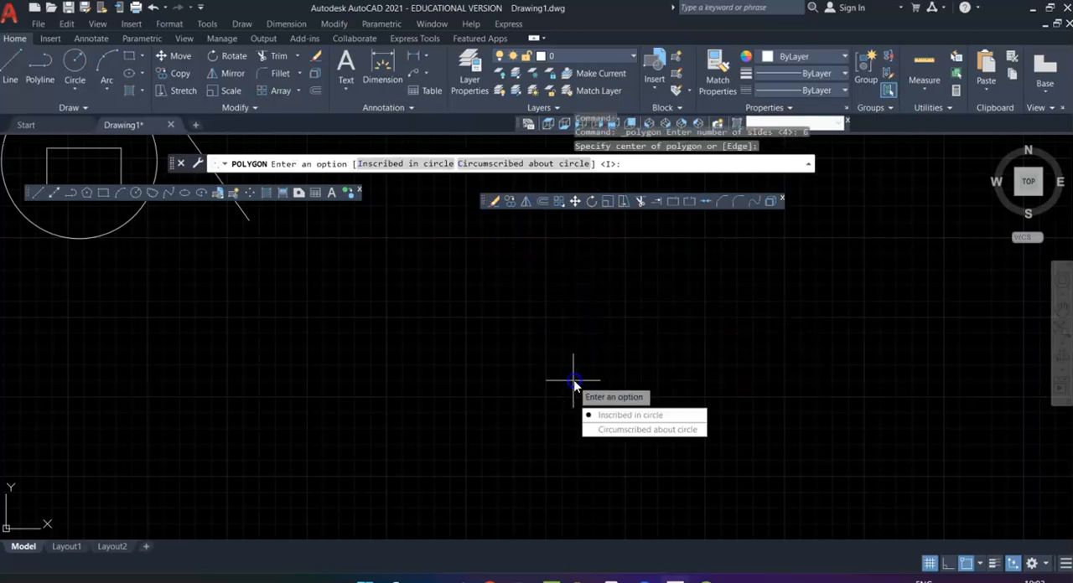
left_click(621, 429)
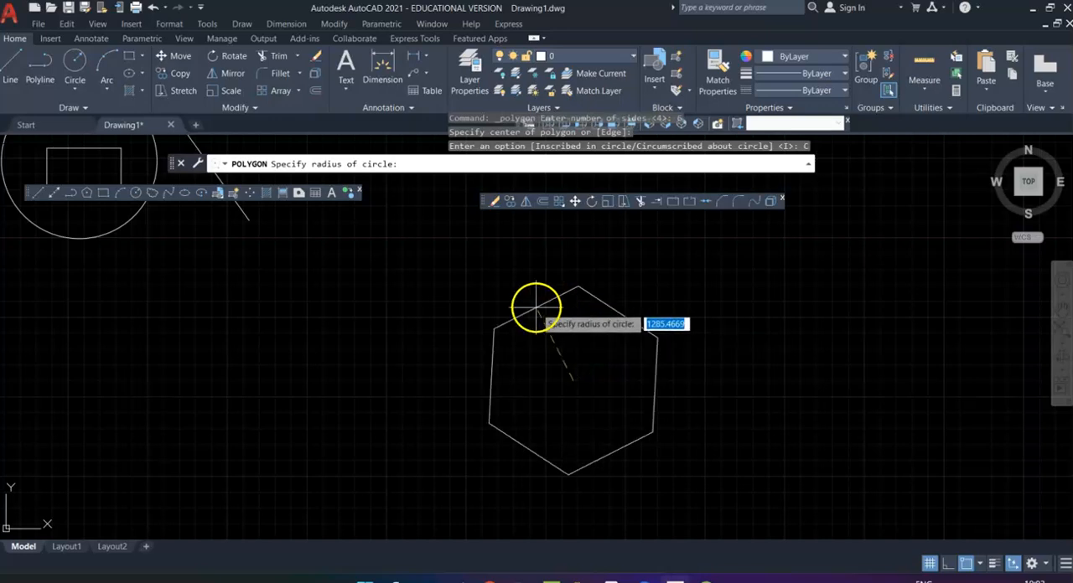
left_click(948, 565)
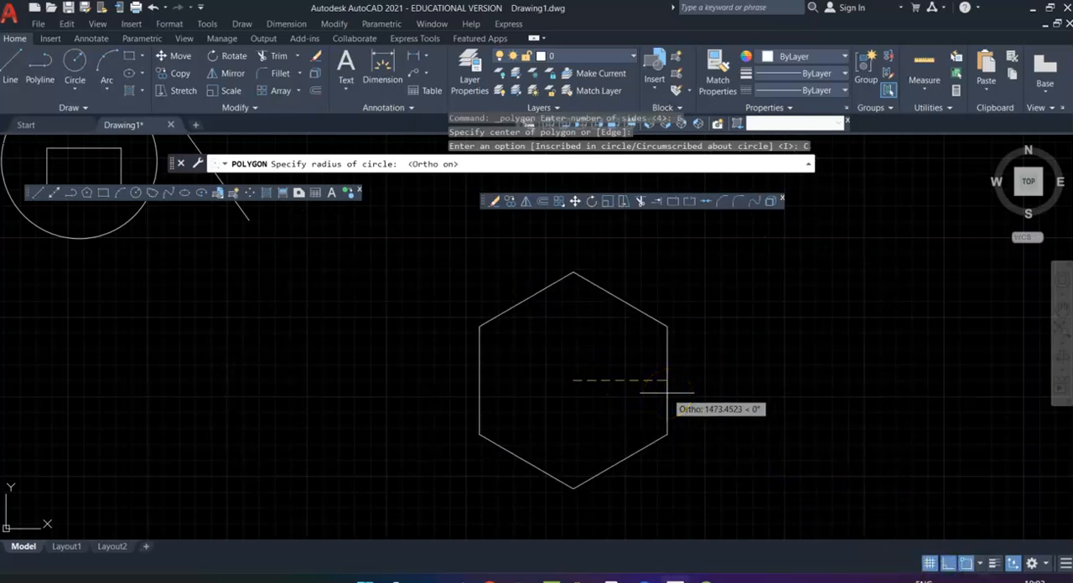
type("40")
key("Return")
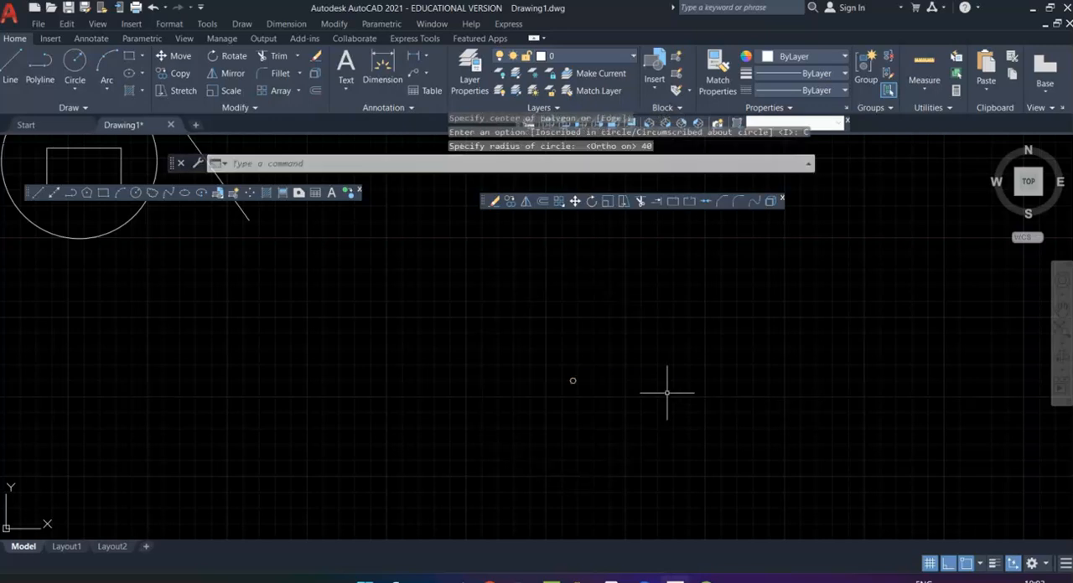
Step: Offset the hexagon by a distance of 10, once outward and once inward
scroll(575, 390, "down", 5)
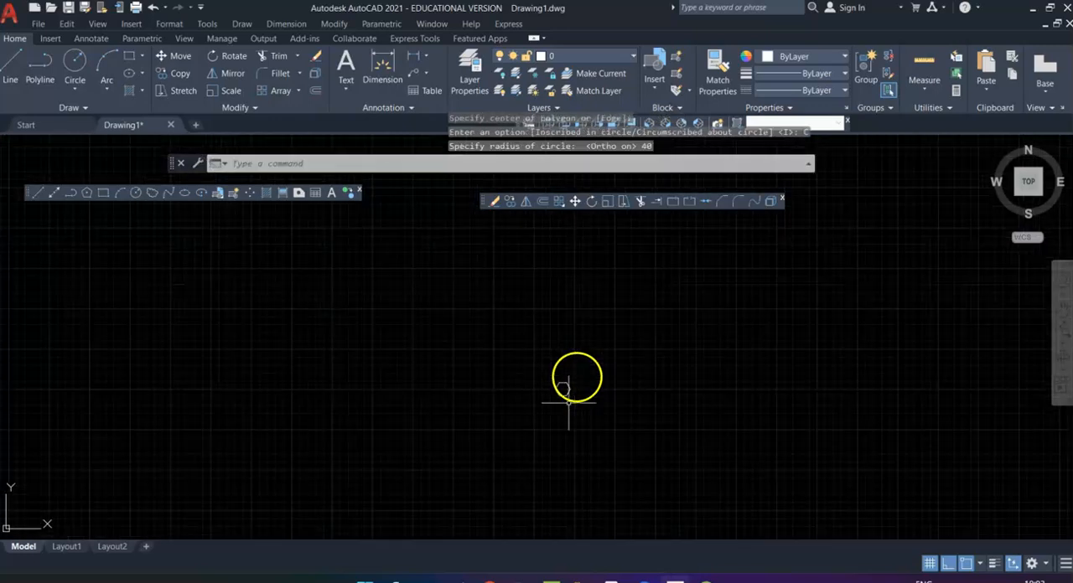
scroll(600, 300, "up", 2)
middle_click_drag(558, 371, 627, 375)
scroll(627, 376, "up", 2)
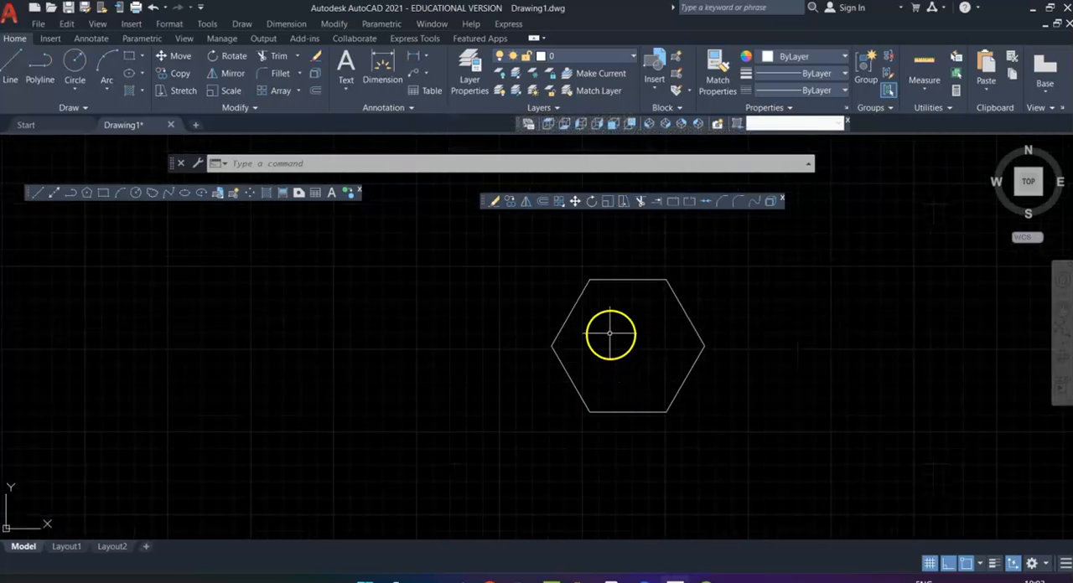
left_click(544, 204)
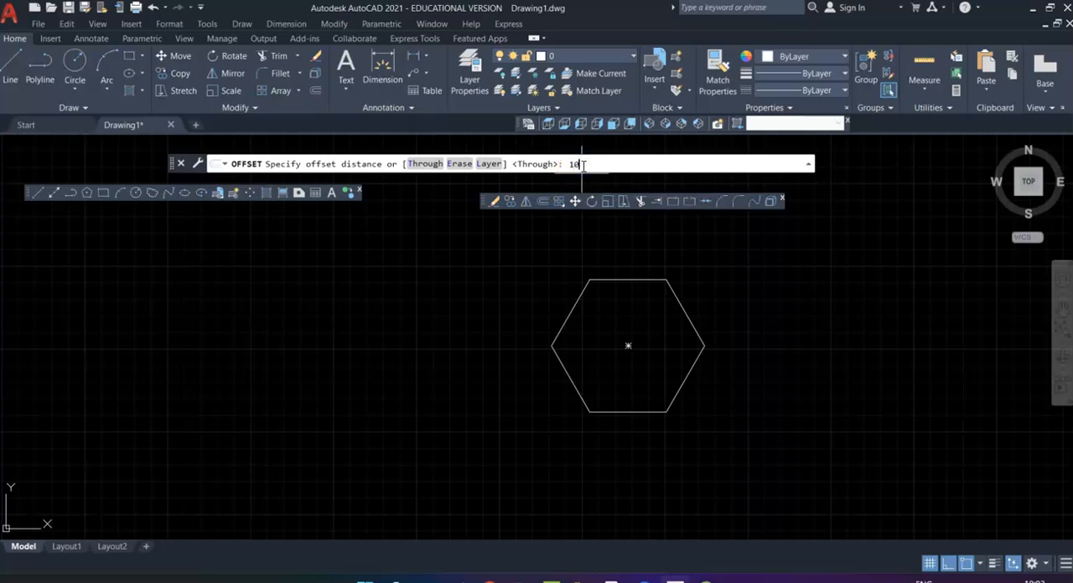
key("Return")
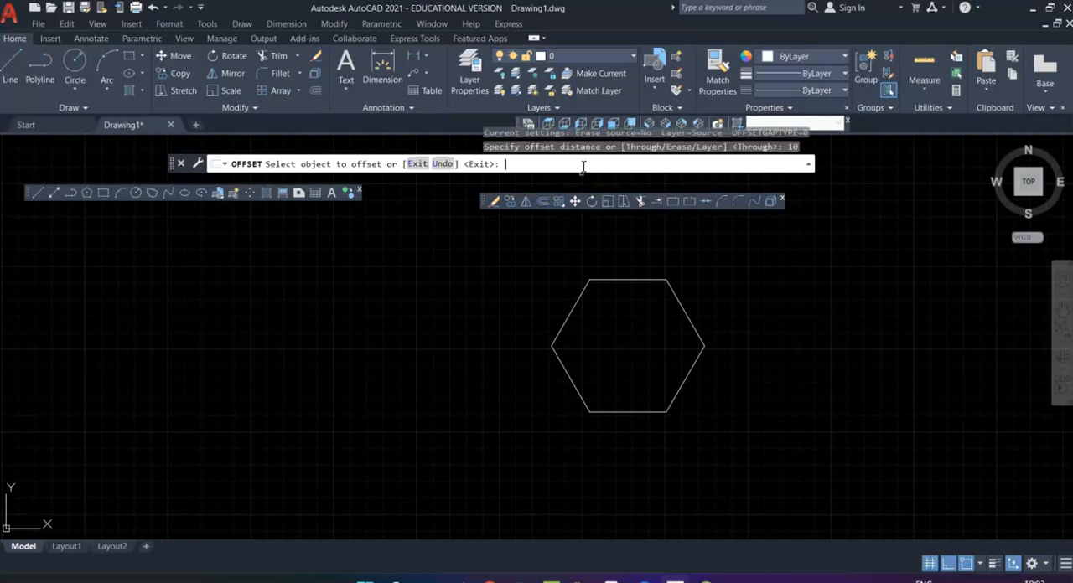
left_click(609, 278)
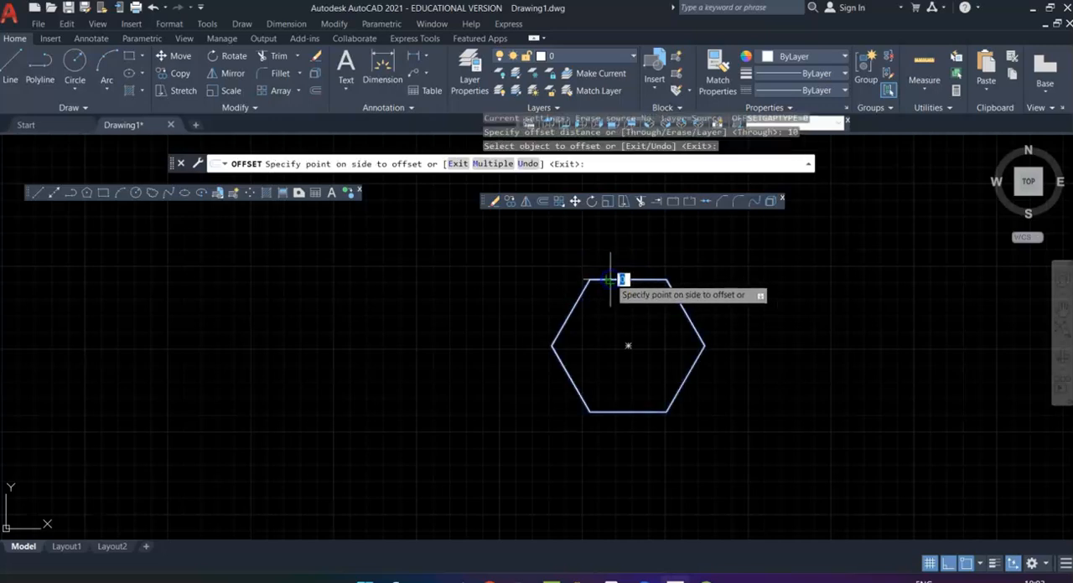
left_click(614, 257)
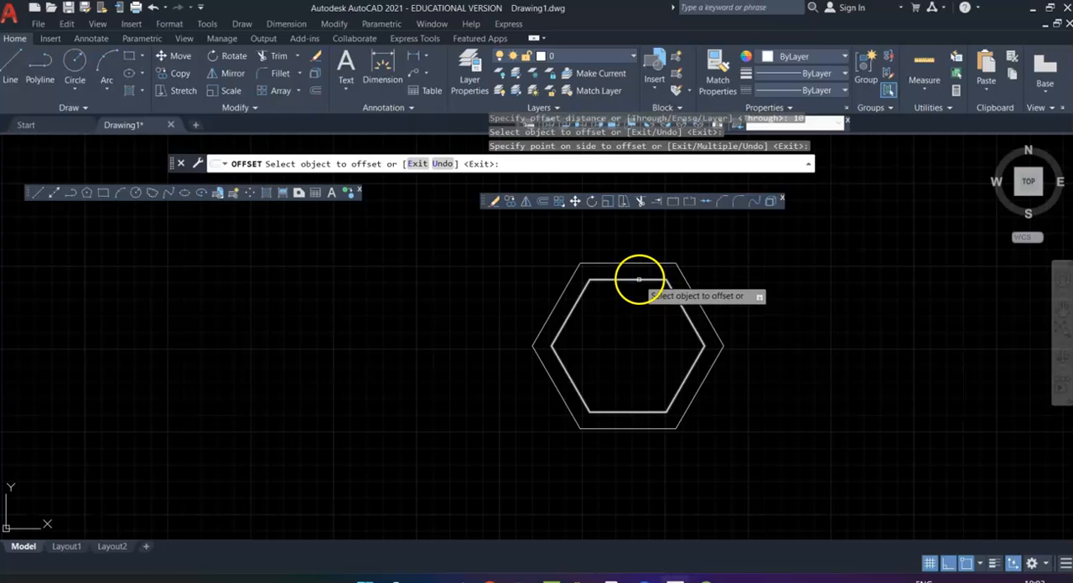
left_click(638, 282)
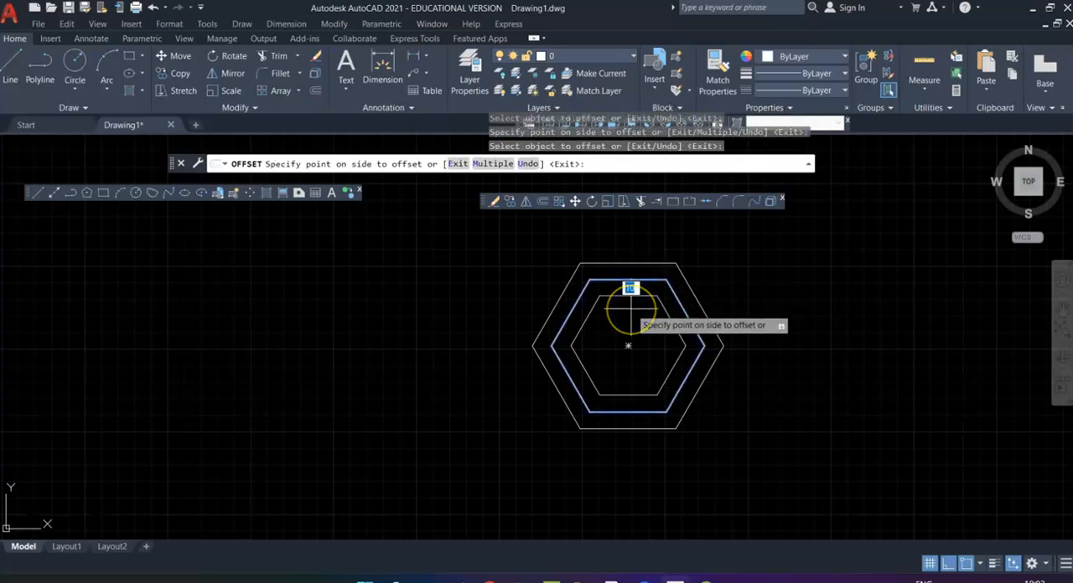
left_click(627, 304)
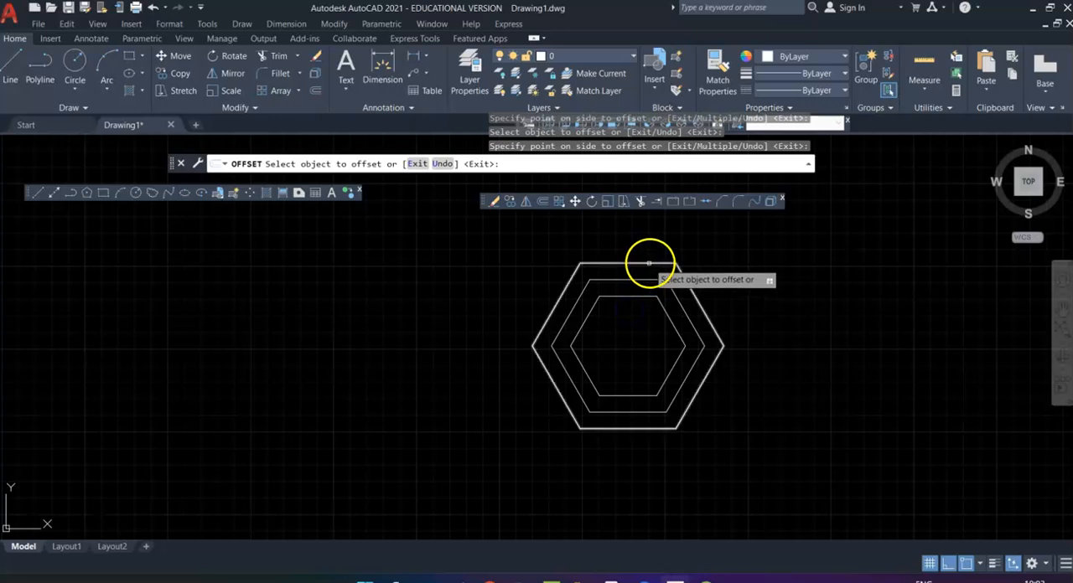
Step: Keep offsetting by 10, working from the outermost hexagon outward five more times and from the innermost hexagon inward two more times
left_click(649, 263)
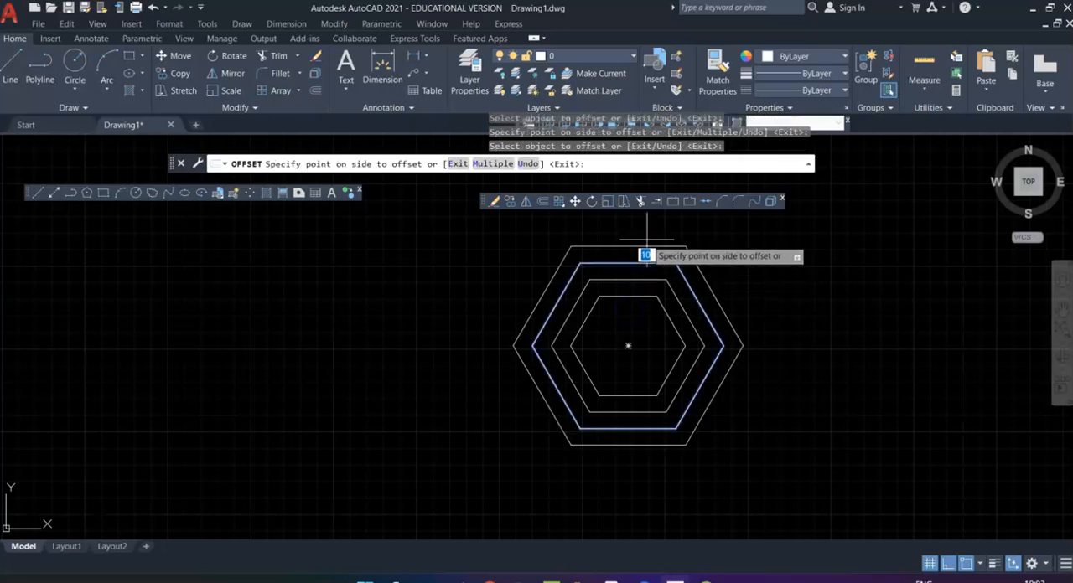
left_click(645, 255)
left_click(633, 296)
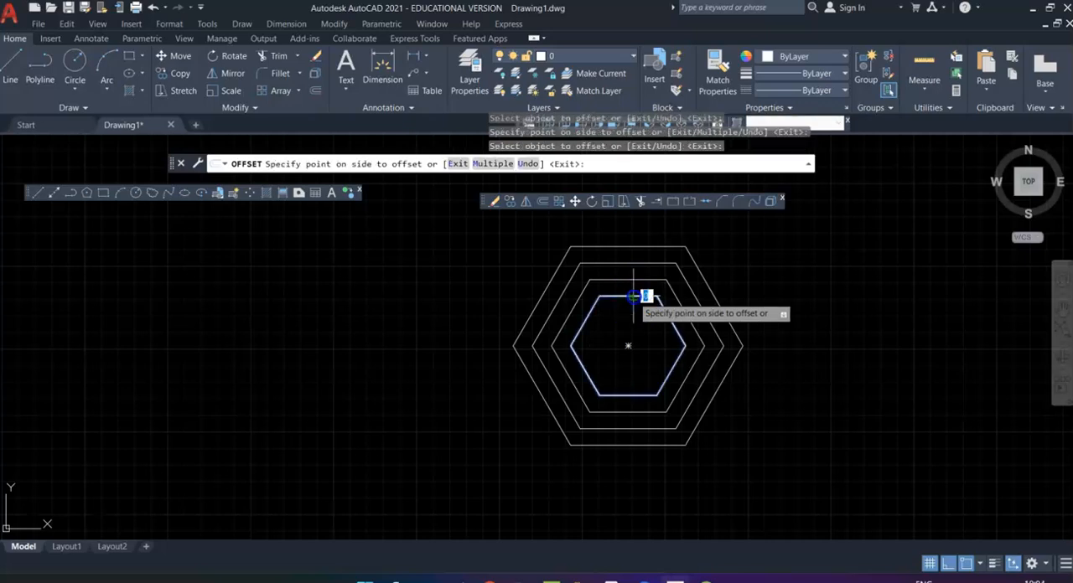
left_click(632, 314)
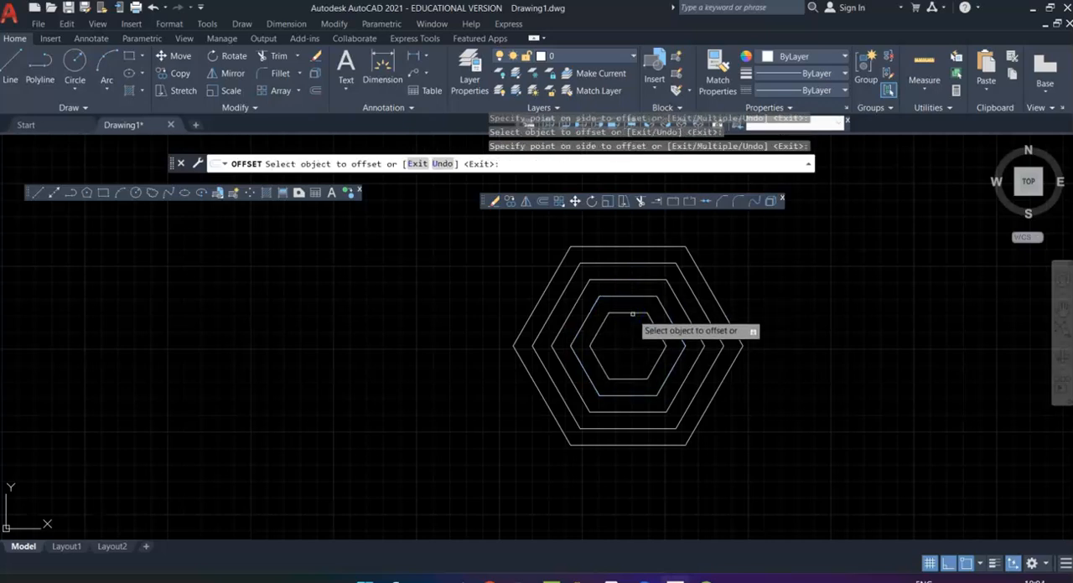
left_click(633, 314)
left_click(629, 335)
left_click(664, 246)
left_click(696, 240)
left_click(711, 250)
left_click(730, 244)
left_click(513, 270)
left_click(503, 262)
left_click(489, 277)
left_click(476, 269)
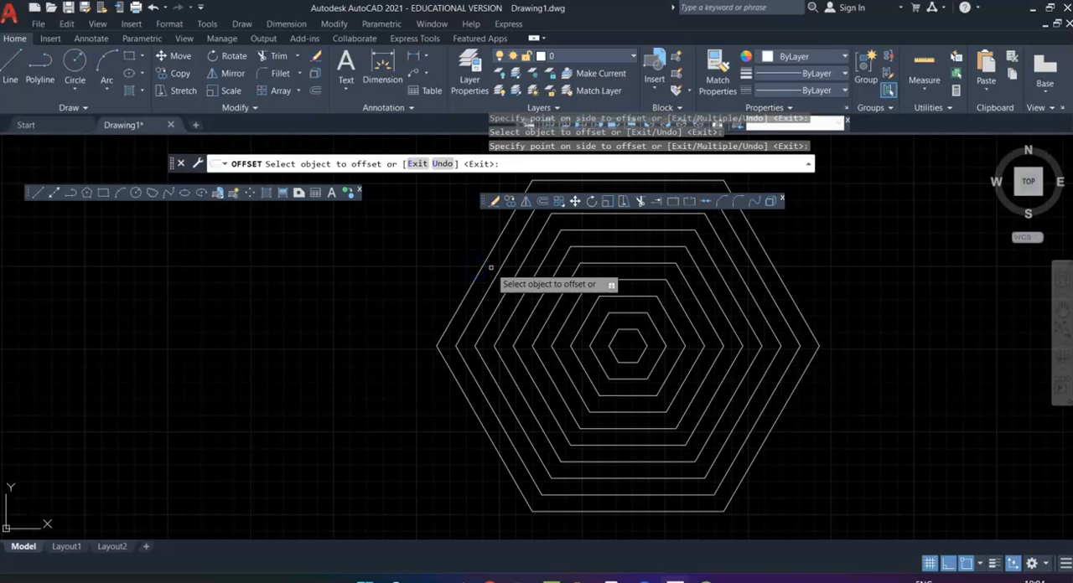
key("Return")
Step: Draw a single long vertical line in the empty area to the left of the concentric hexagons
scroll(530, 383, "down", 2)
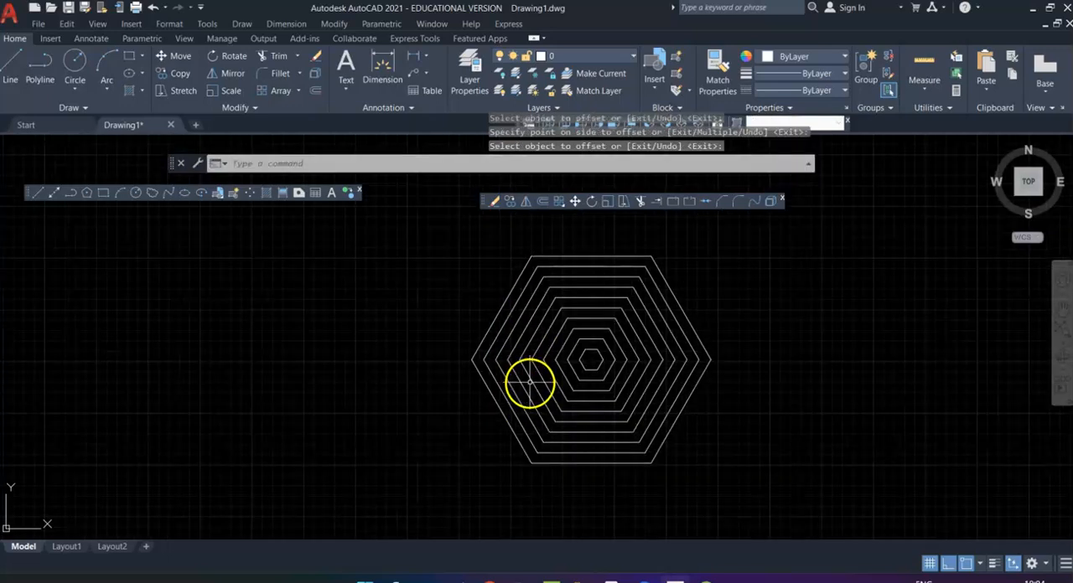
middle_click_drag(484, 390, 599, 394)
middle_click_drag(440, 397, 747, 287)
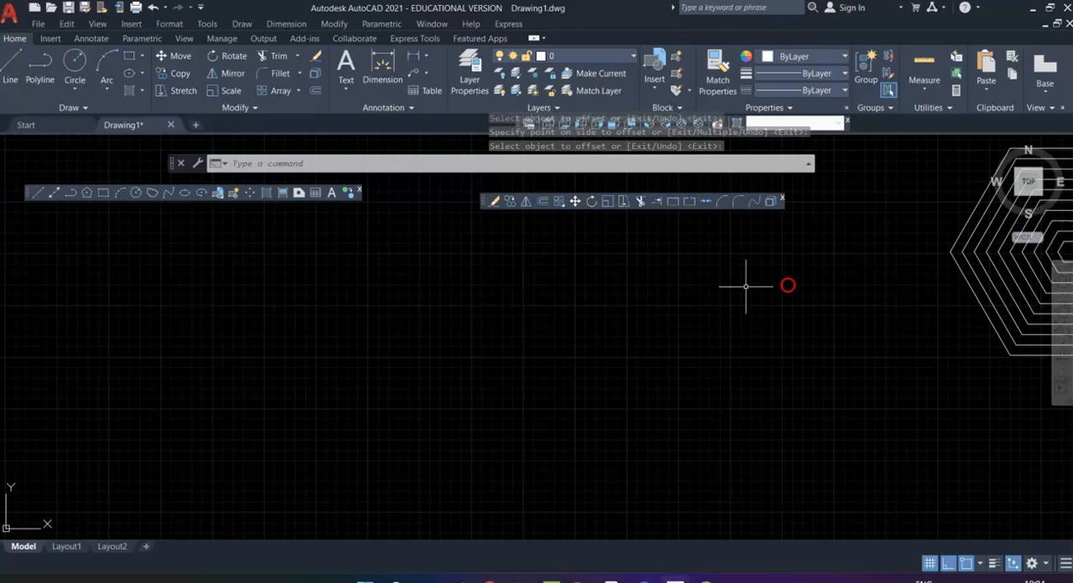
left_click(37, 193)
left_click(231, 250)
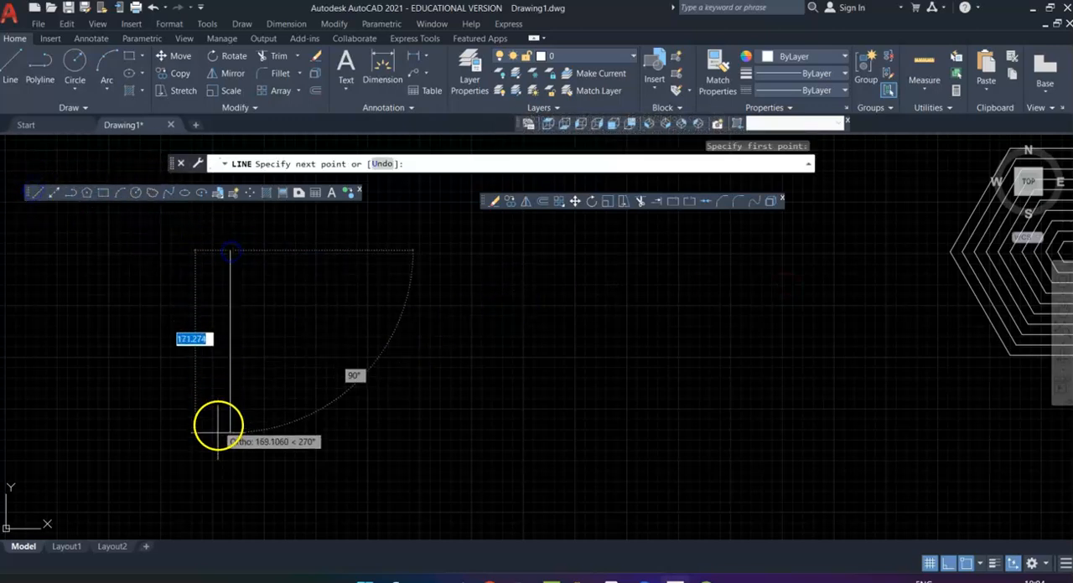
left_click(220, 496)
key("Escape")
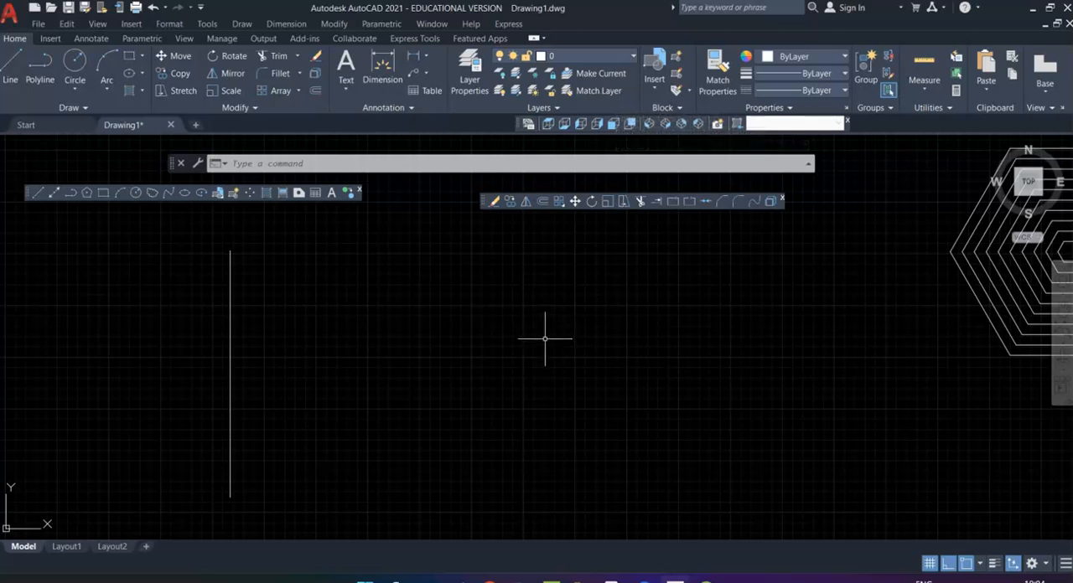
Step: Offset the vertical line by a distance of 10, once to its right and once to its left
left_click(544, 203)
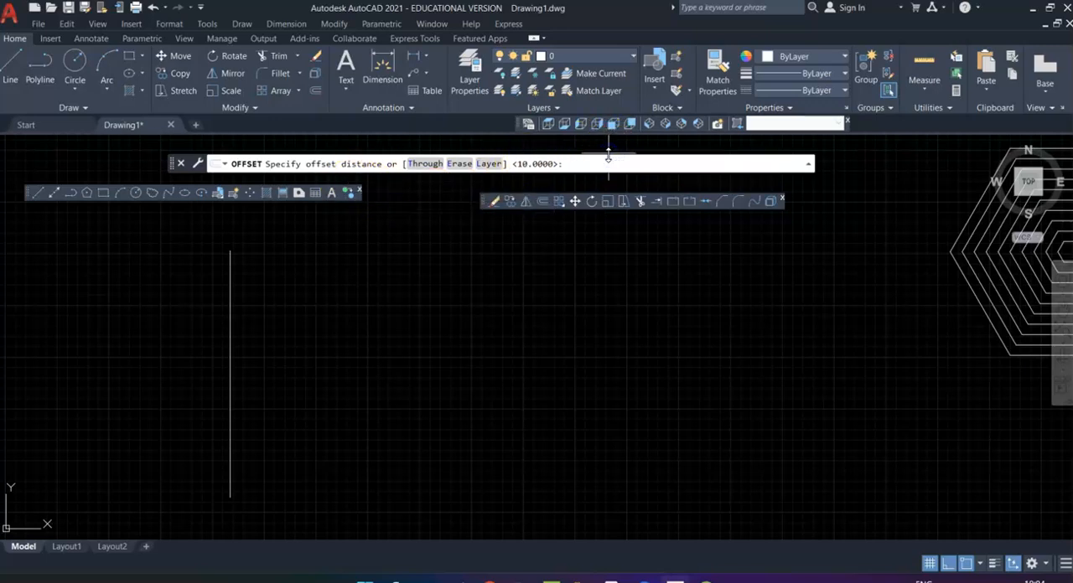
type("10")
key("Return")
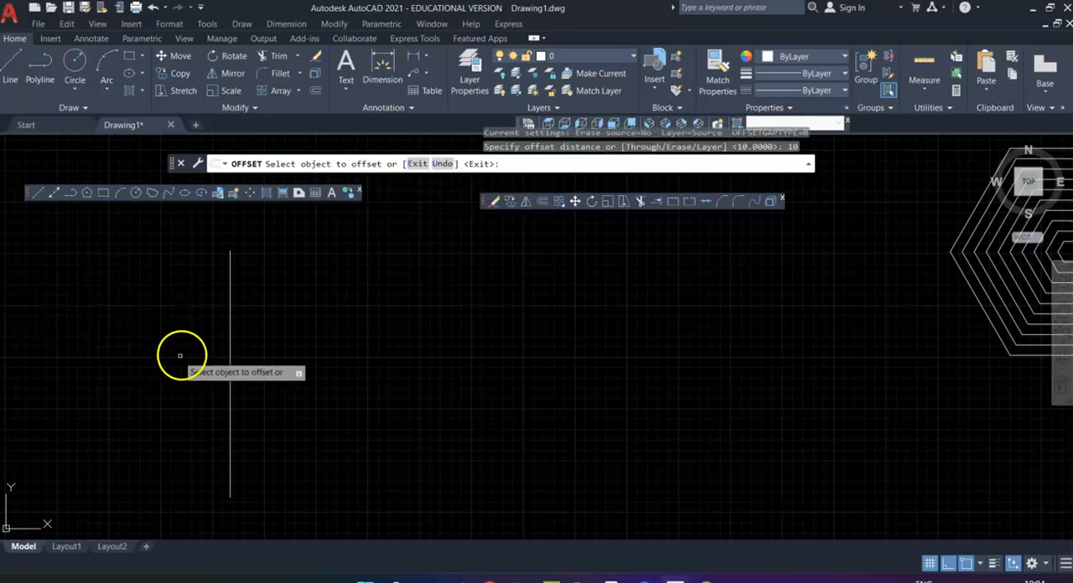
left_click(230, 356)
left_click(269, 355)
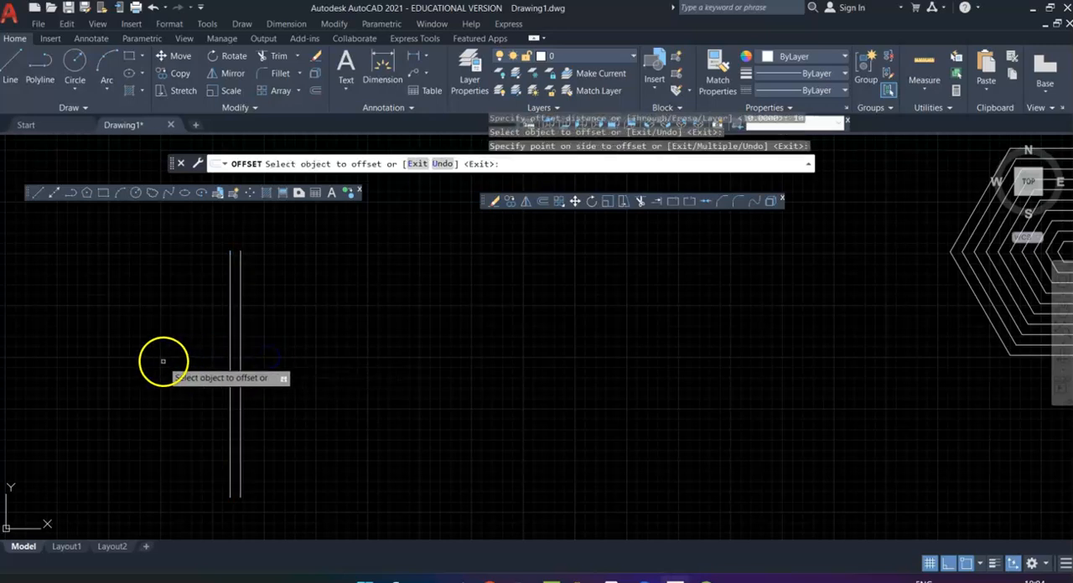
left_click(230, 357)
left_click(174, 354)
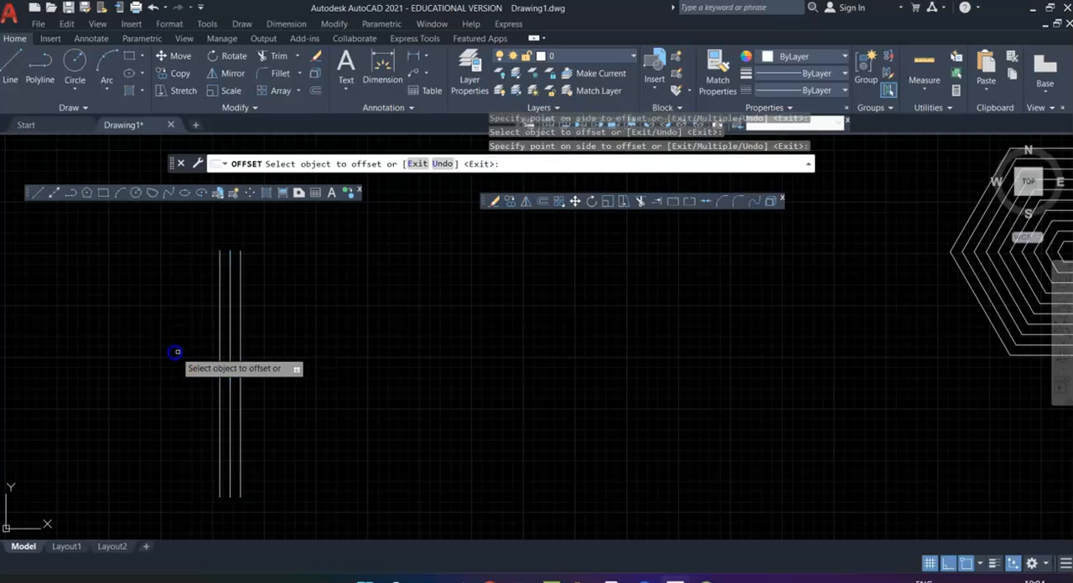
Step: Offset successive vertical lines by 10, adding eight more on the right side and one more on the left side
left_click(241, 360)
left_click(252, 362)
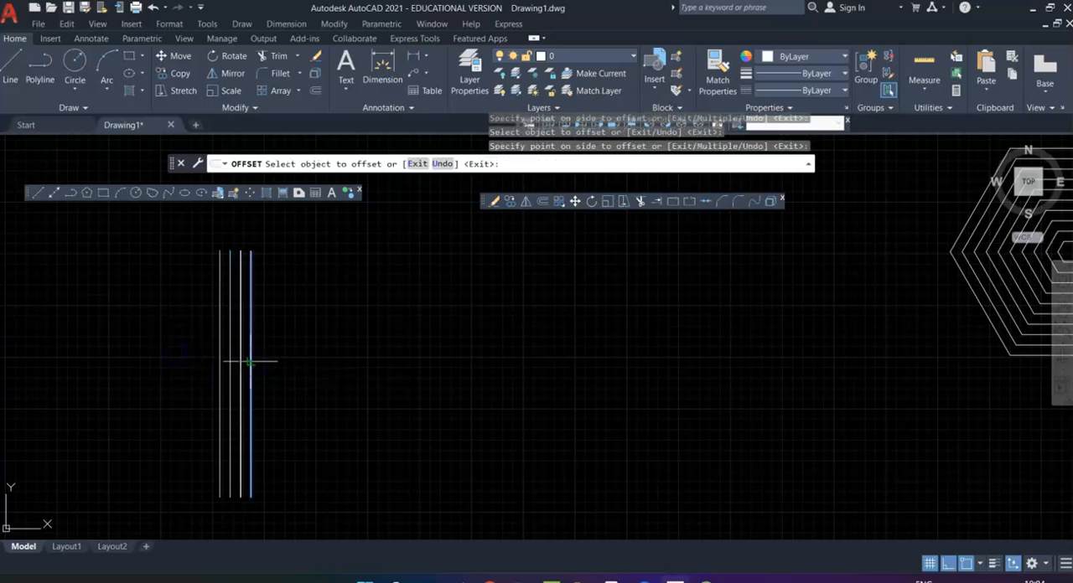
left_click(261, 365)
left_click(272, 372)
left_click(272, 374)
left_click(291, 376)
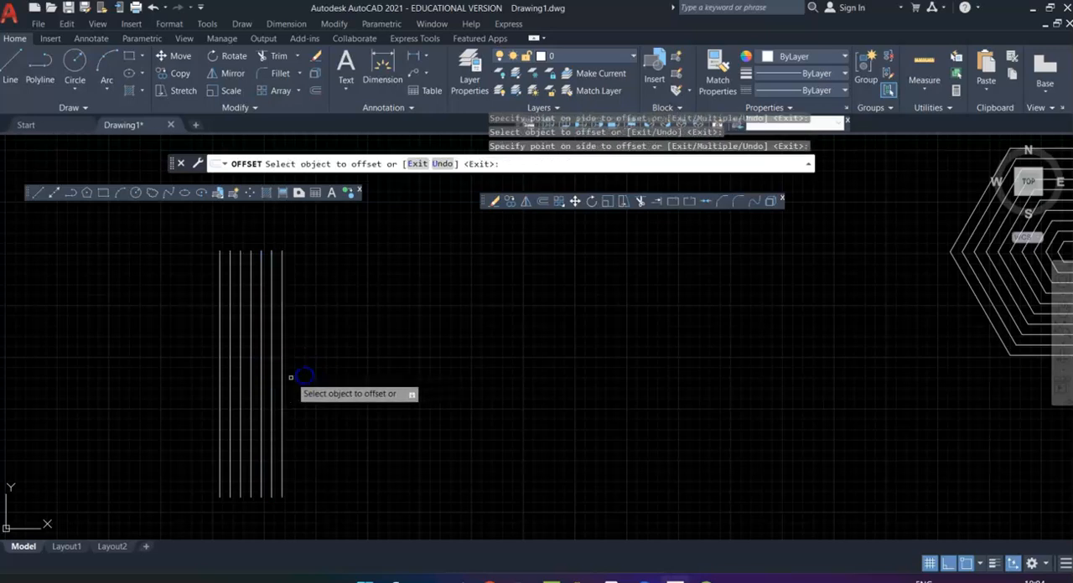
left_click(283, 386)
left_click(301, 386)
left_click(293, 393)
left_click(303, 394)
left_click(303, 396)
left_click(325, 394)
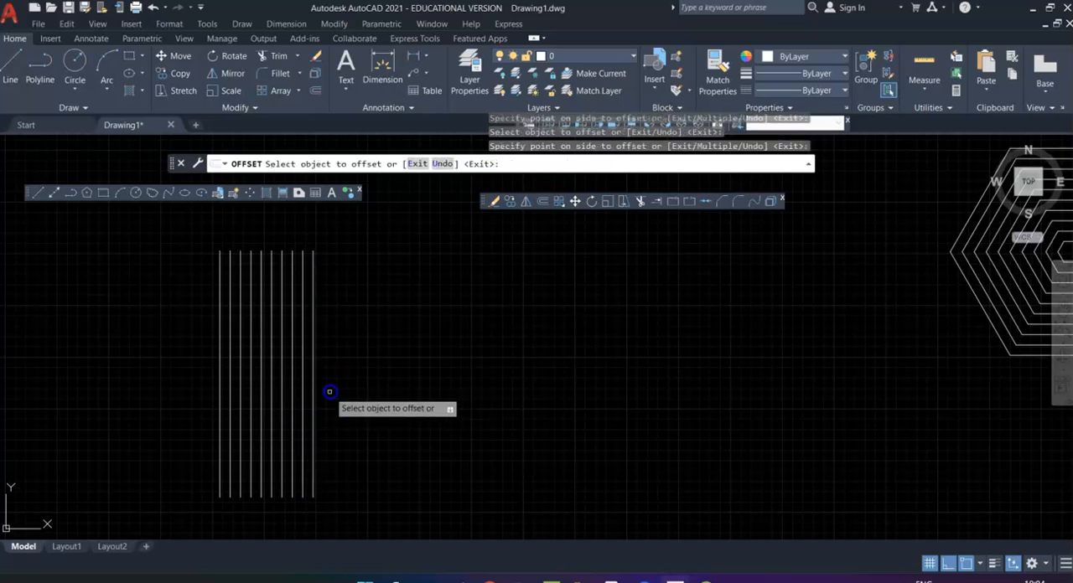
left_click(313, 395)
left_click(327, 397)
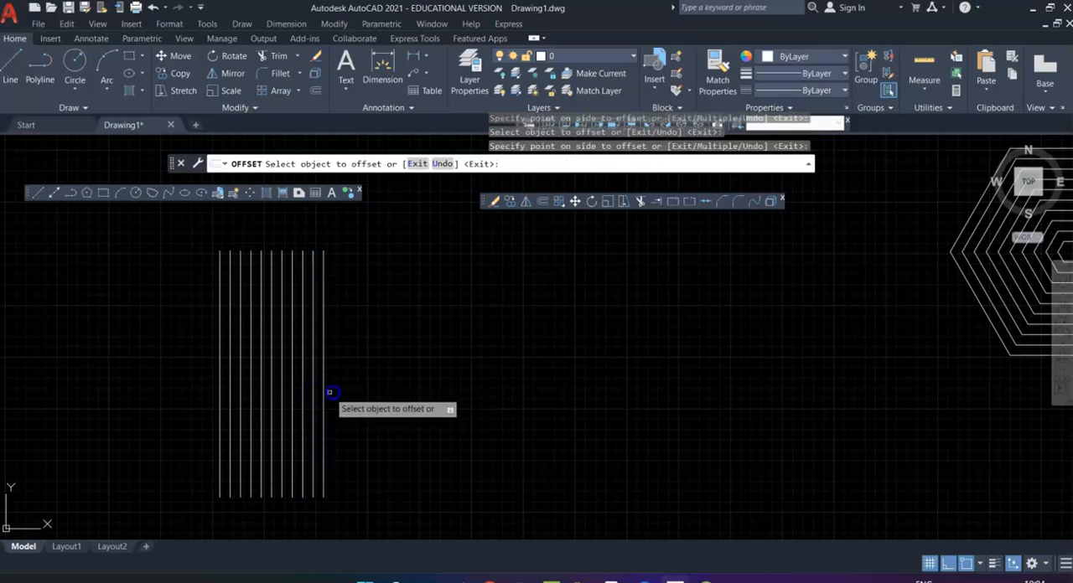
left_click(220, 406)
left_click(180, 391)
key("Return")
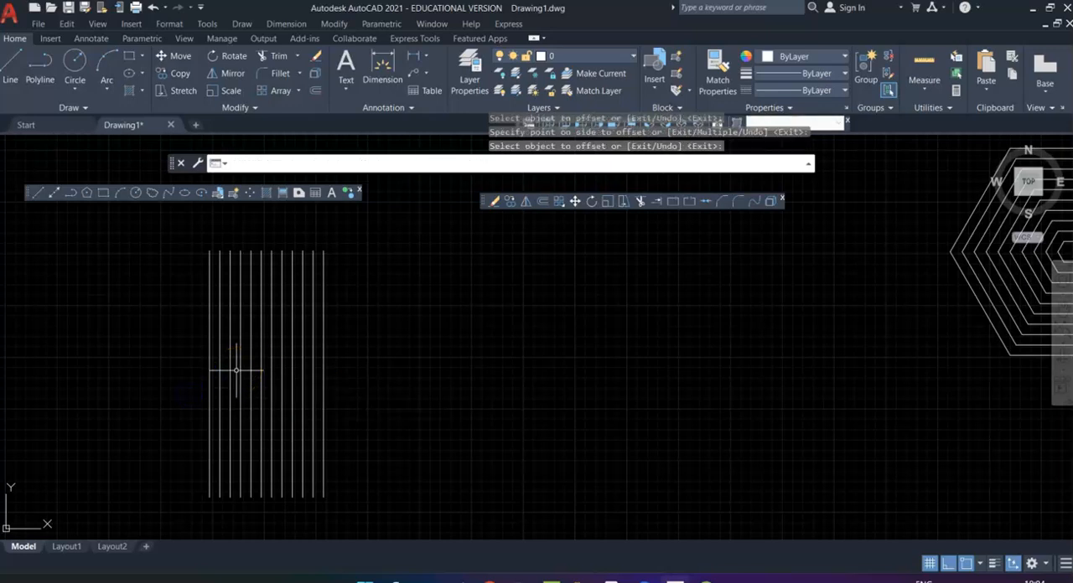
mouse_move(674, 301)
middle_mouse_down()
mouse_move(491, 406)
mouse_move(453, 365)
middle_mouse_up()
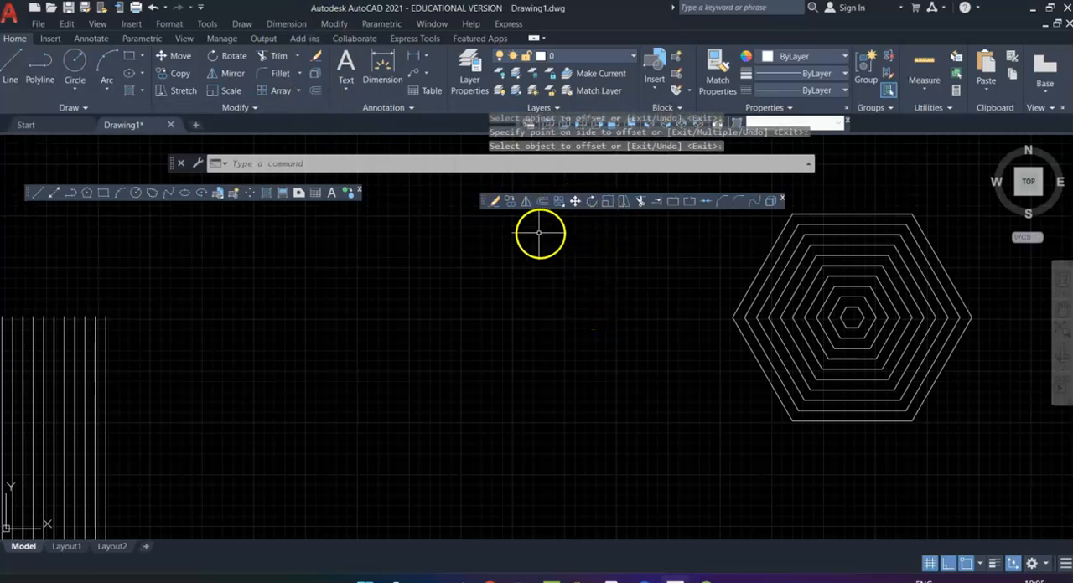
left_click(565, 205)
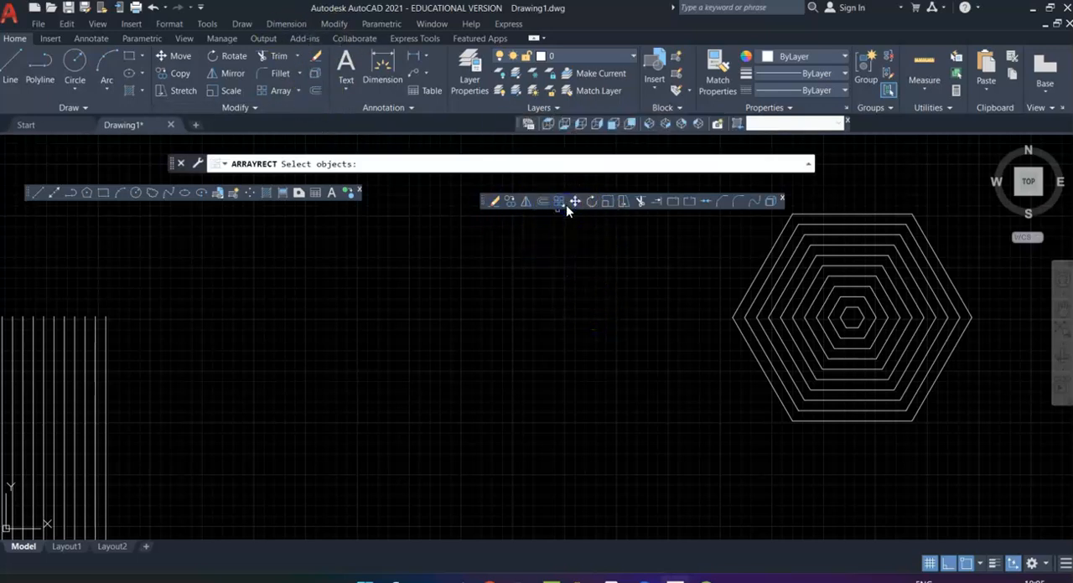
left_click(566, 206)
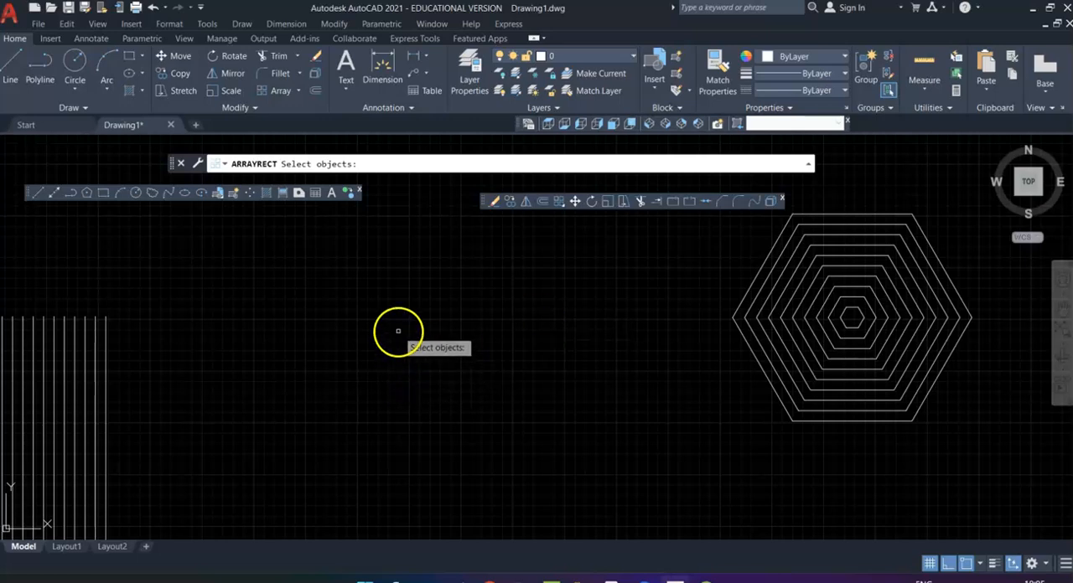
key("Escape")
Step: Start a Rectangular Array with all the concentric hexagons selected as the source objects
scroll(816, 312, "down", 3)
middle_click_drag(831, 377, 519, 338)
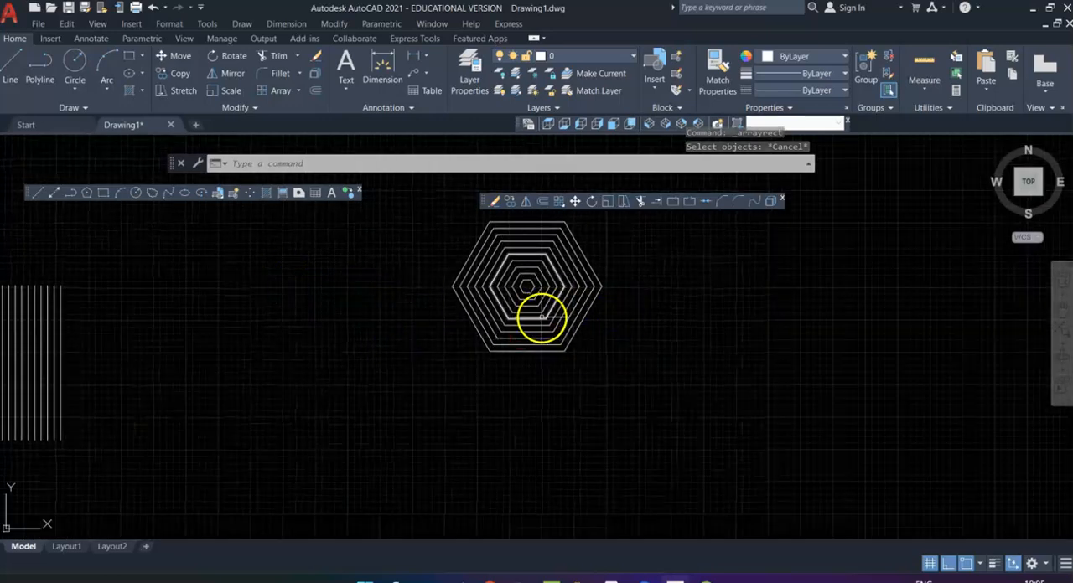
mouse_move(548, 432)
middle_mouse_down()
mouse_move(558, 514)
mouse_move(554, 379)
mouse_move(536, 375)
middle_mouse_up()
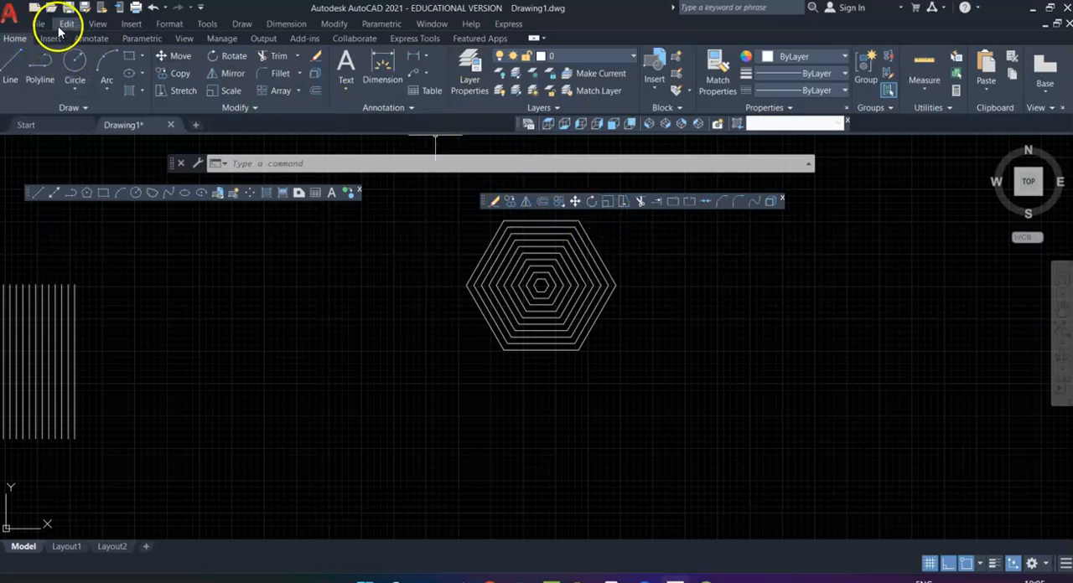
left_click(332, 25)
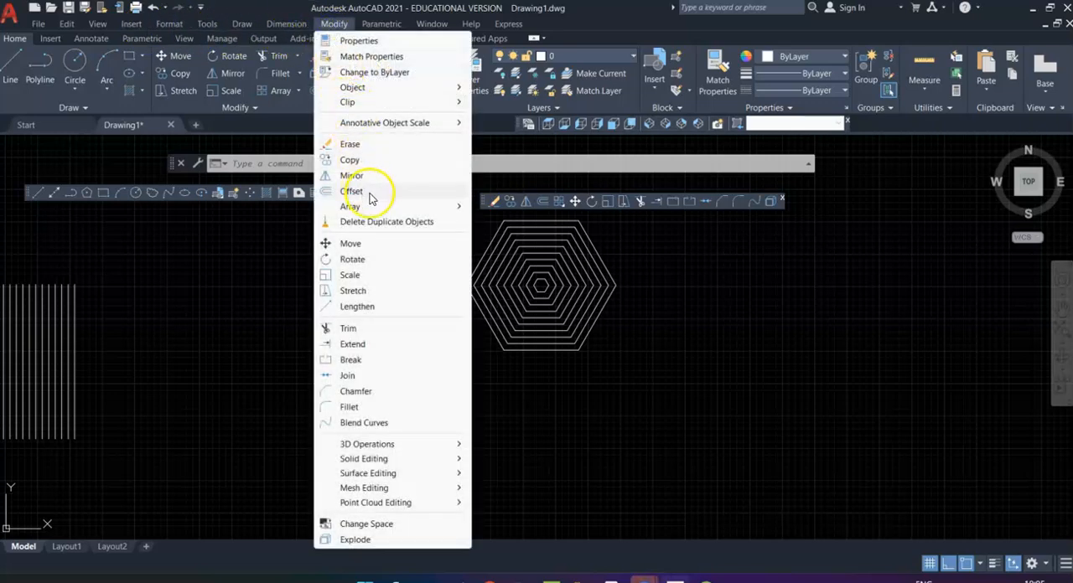
mouse_move(392, 208)
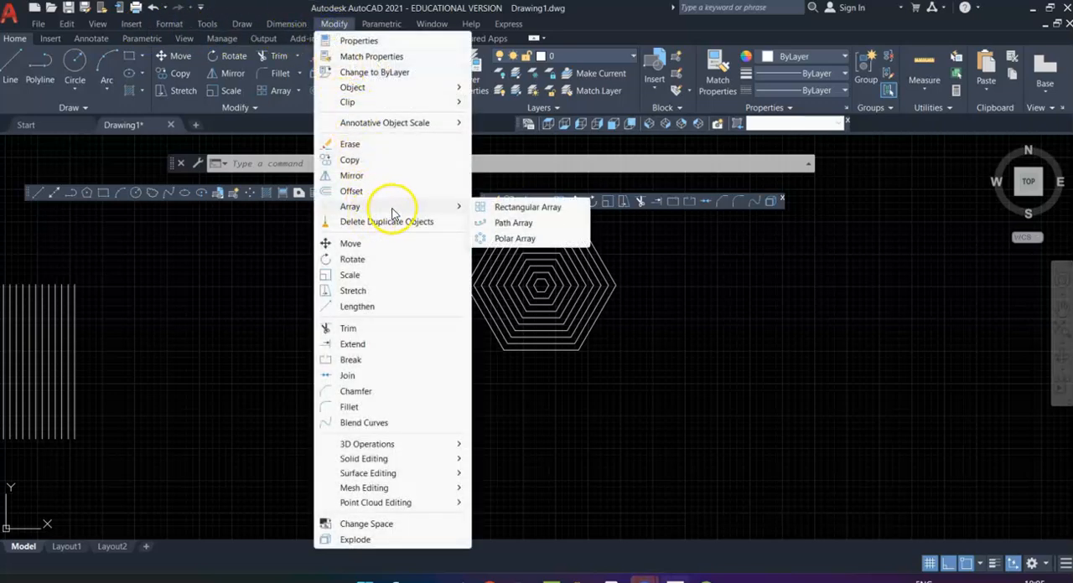
left_click(528, 207)
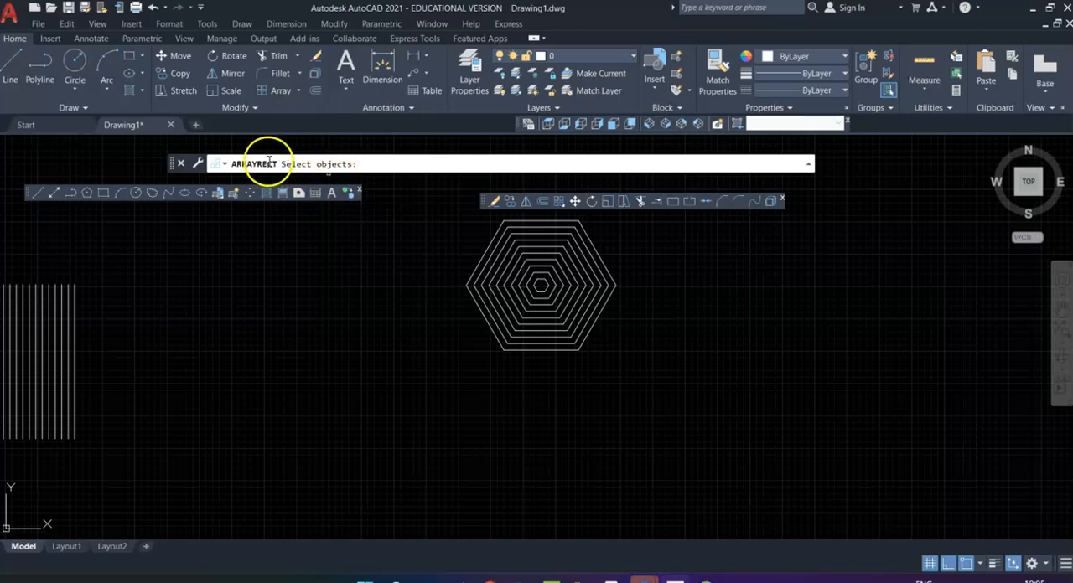
mouse_move(659, 379)
left_mouse_down()
mouse_move(643, 239)
mouse_move(484, 206)
mouse_move(393, 335)
mouse_move(539, 439)
left_mouse_up()
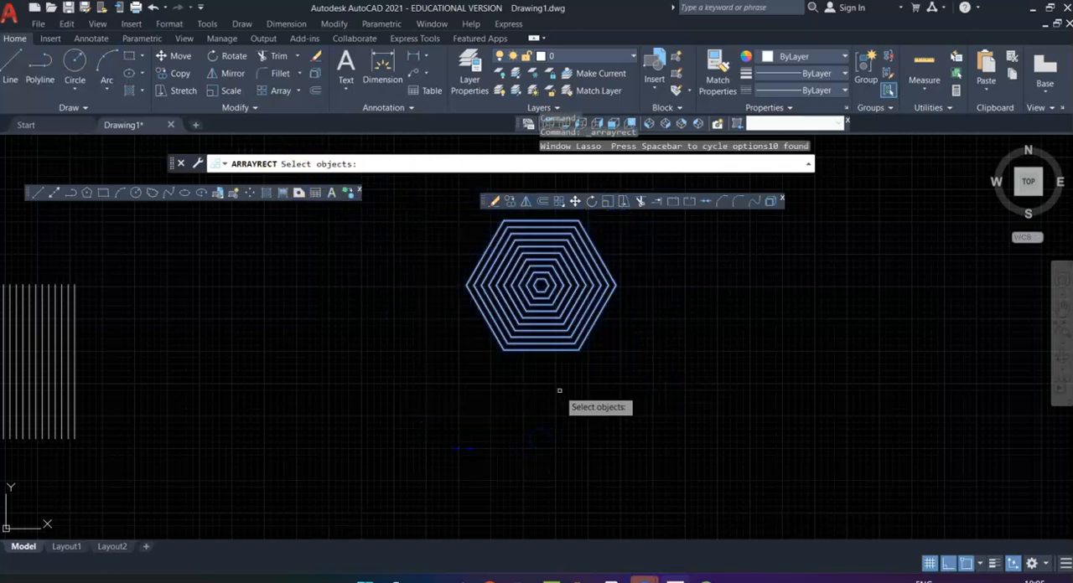
key("Return")
scroll(664, 387, "down", 4)
mouse_move(720, 379)
middle_mouse_down()
mouse_move(687, 464)
mouse_move(652, 462)
middle_mouse_up()
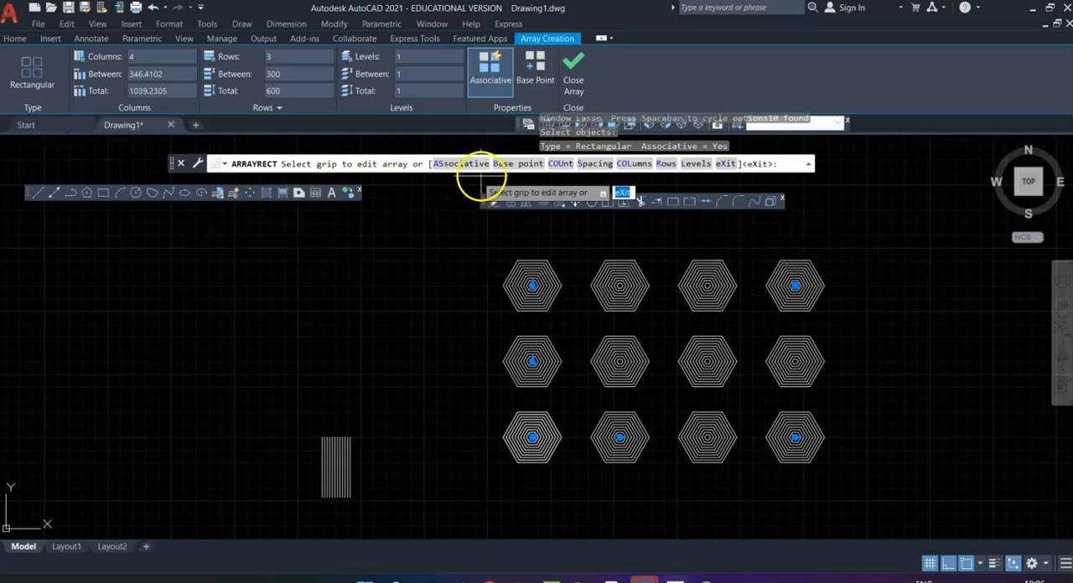
Step: Set the hexagon array to 5 columns with a distance of 400 between columns
left_click(634, 164)
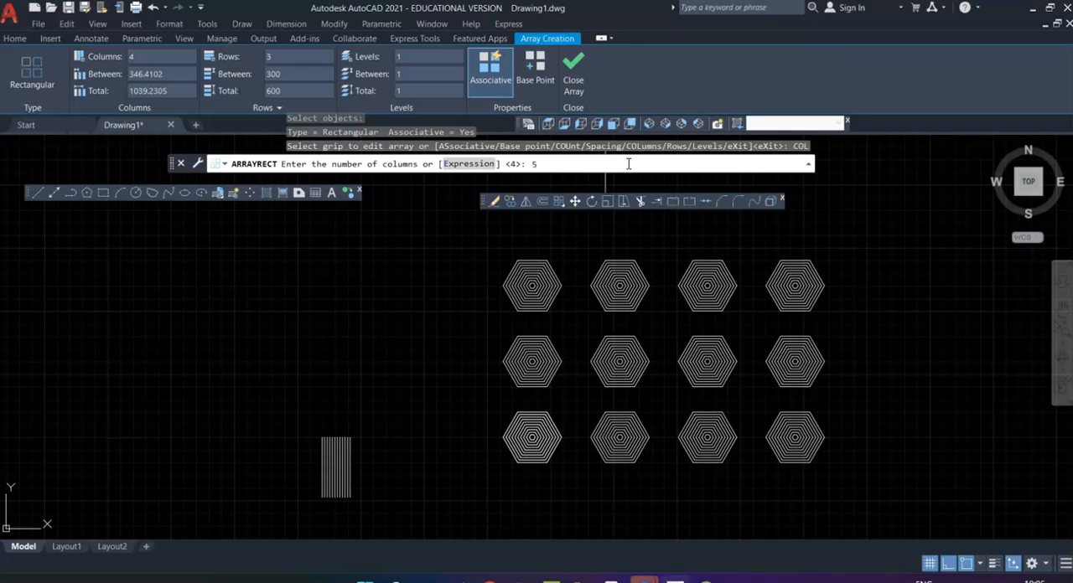
type("5")
key("Return")
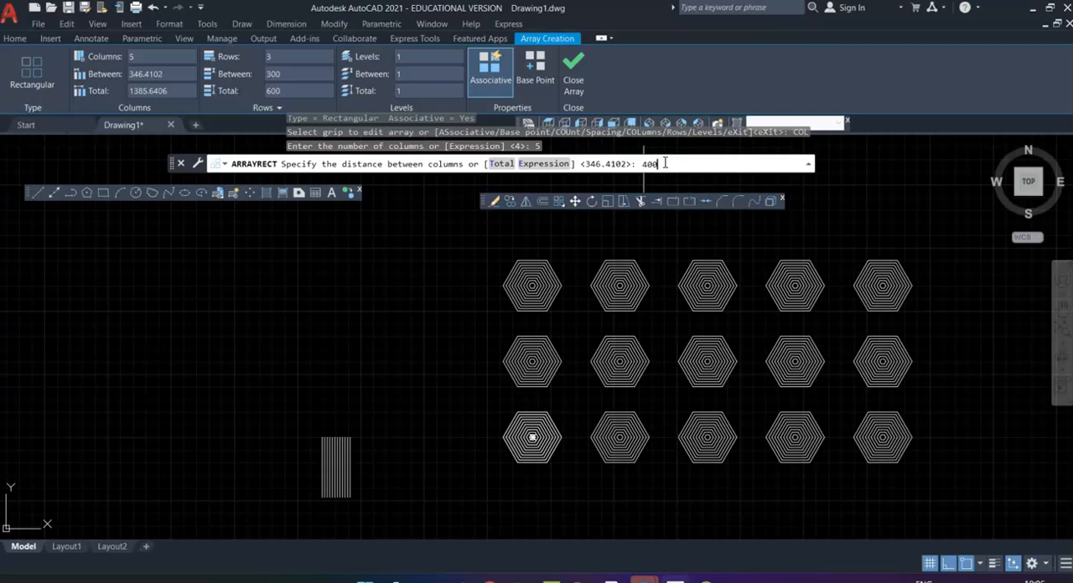
key("Return")
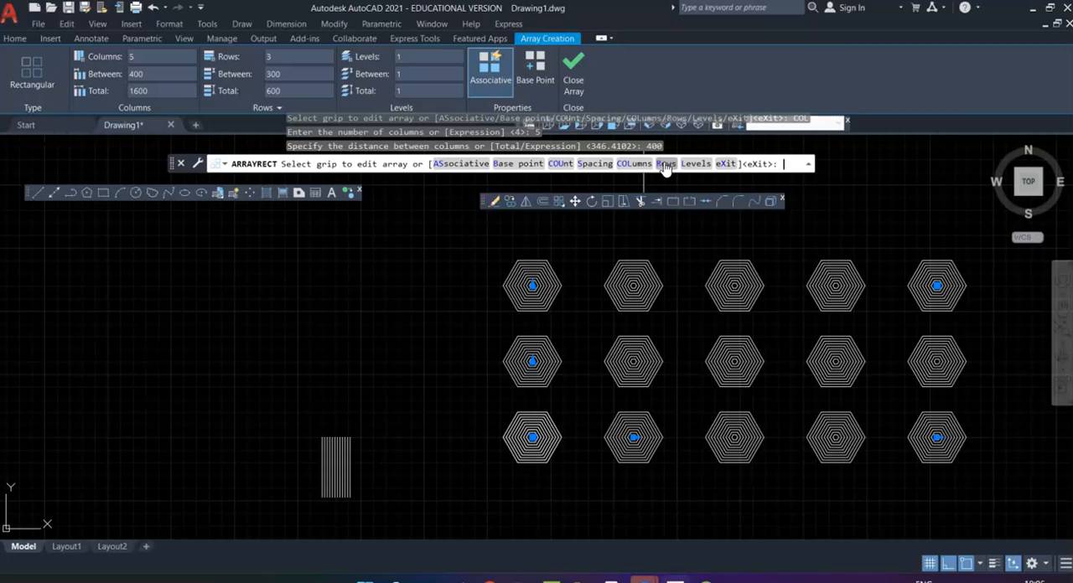
Step: Set the hexagon array to 5 rows with a distance of 400 between rows, accept the default row elevation, and finish the array
left_click(665, 167)
left_click(665, 165)
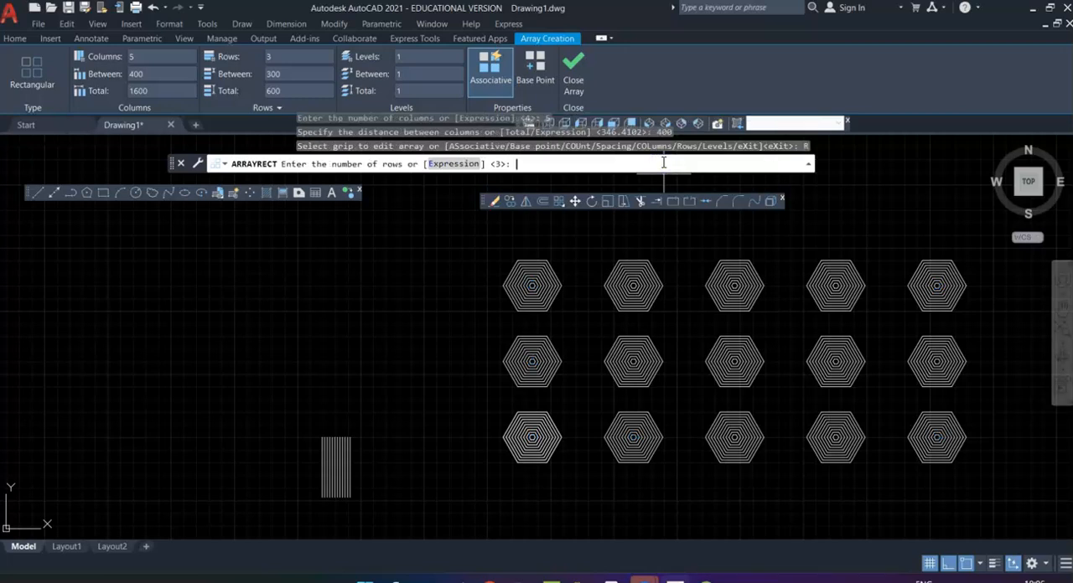
key("Return")
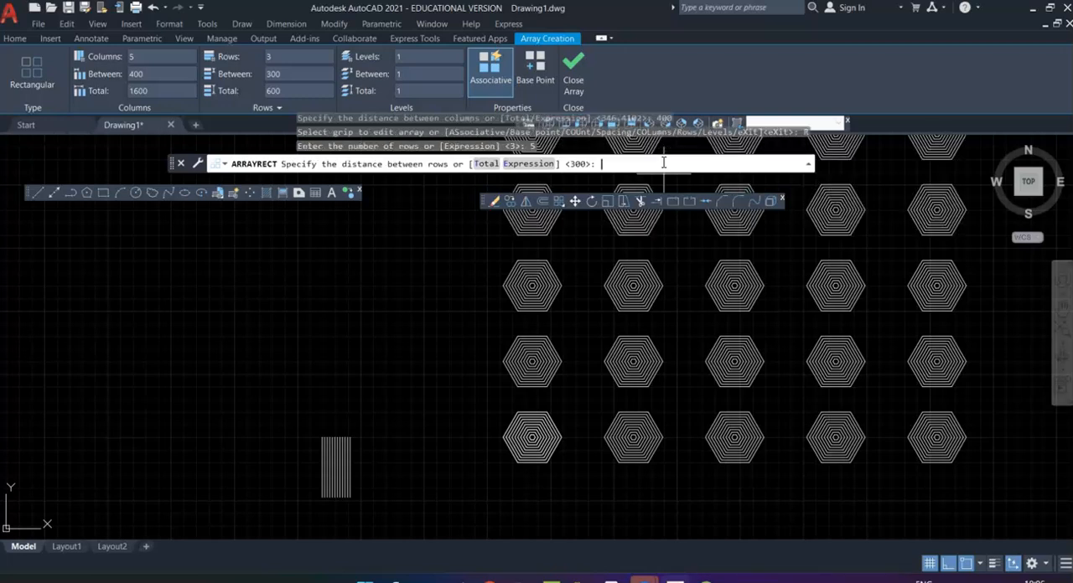
scroll(595, 285, "down", 3)
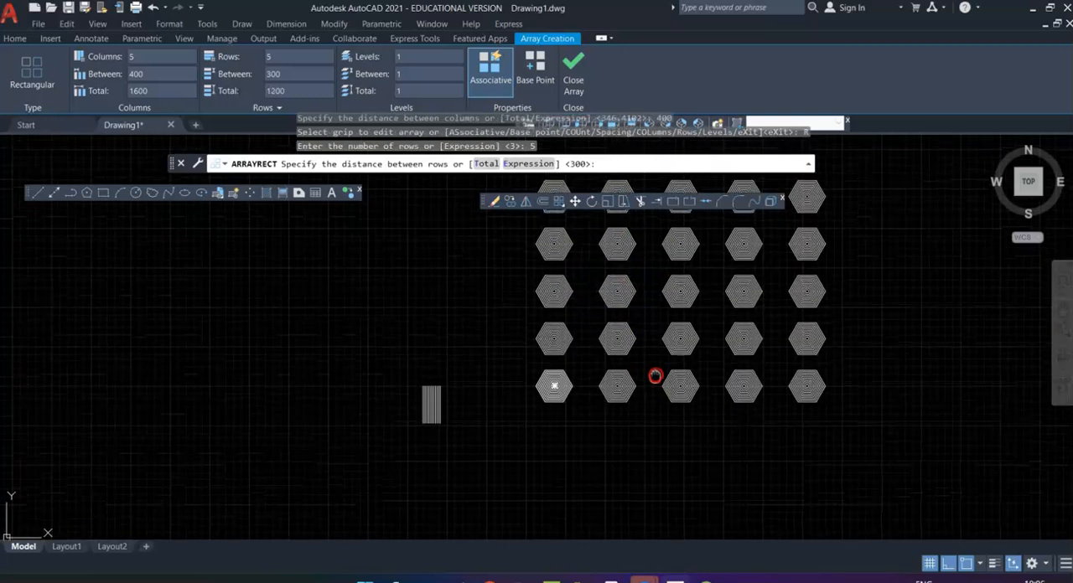
middle_click_drag(654, 375, 663, 423)
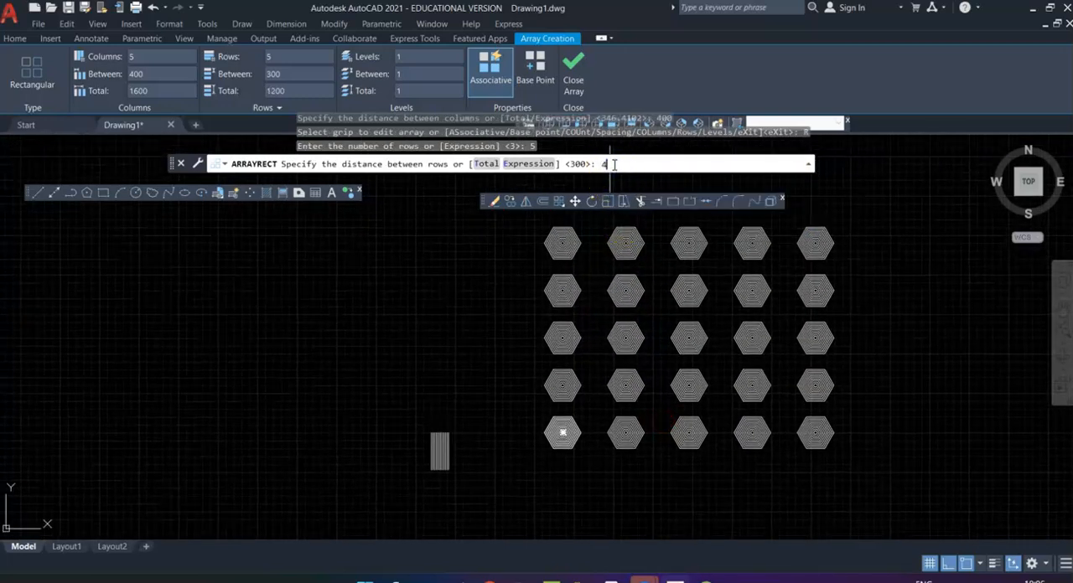
type("400")
key("Return")
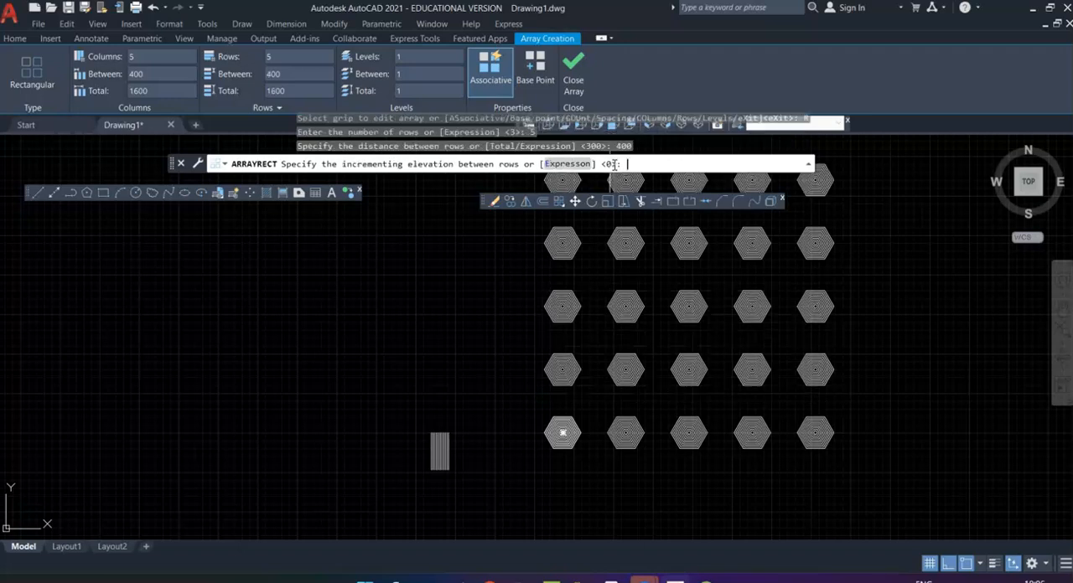
key("Return")
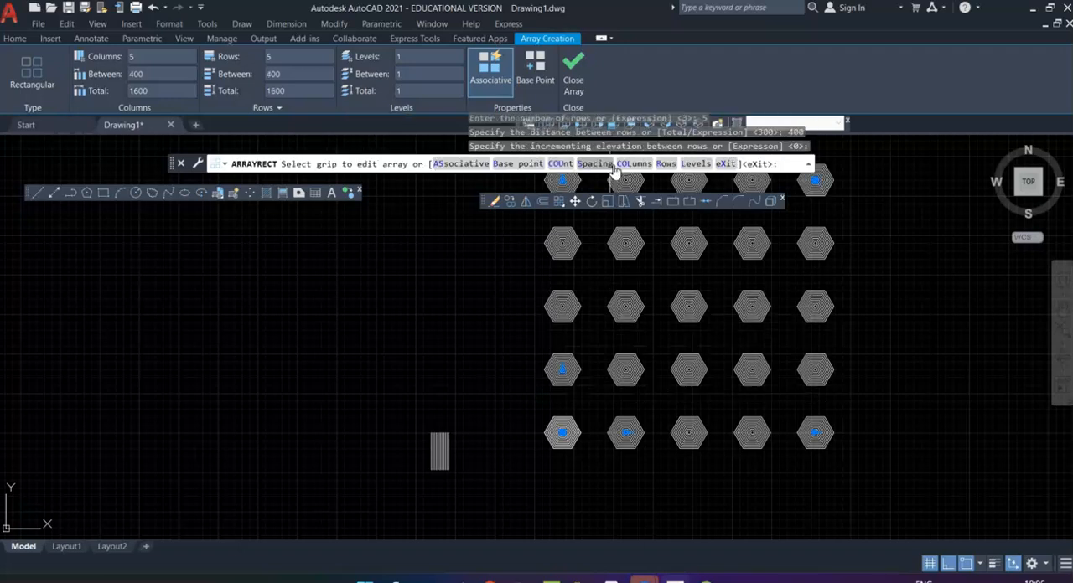
key("Return")
Step: Examine the rows and columns of the hexagon array up close and check by selection whether it acts as one object
scroll(853, 317, "down", 2)
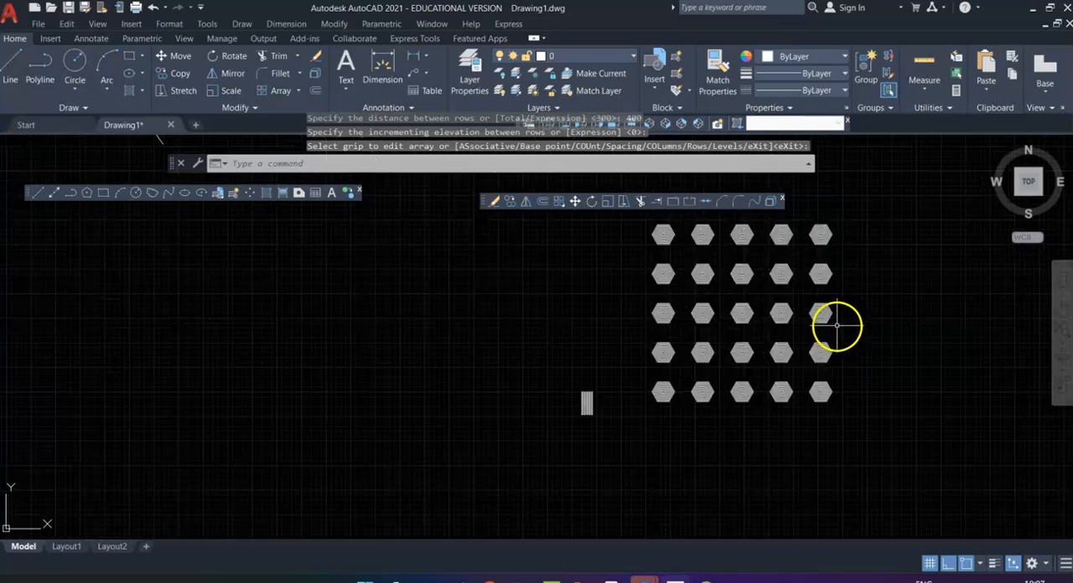
middle_click_drag(830, 295, 754, 334)
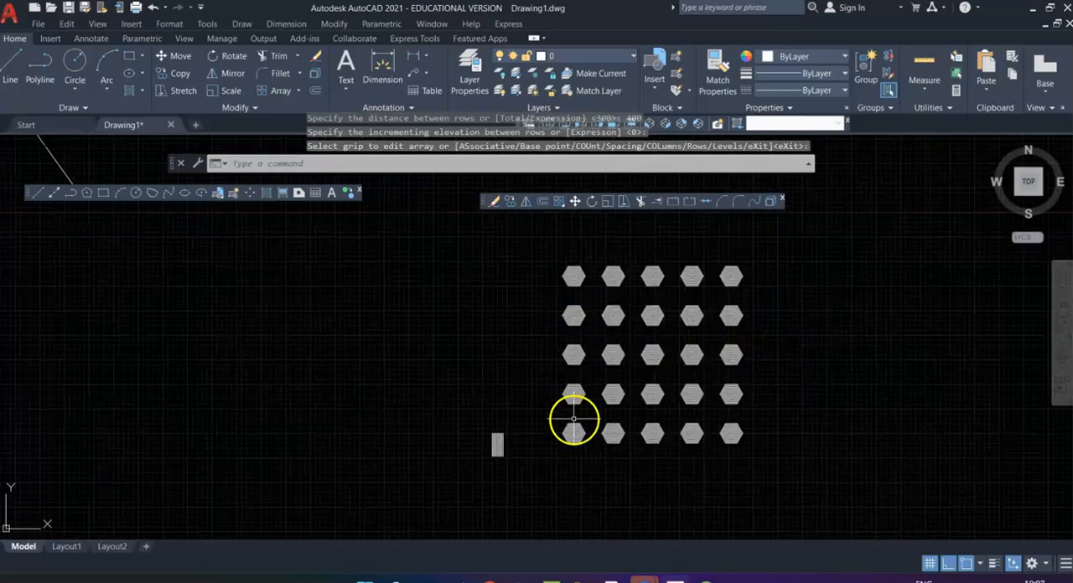
scroll(731, 289, "up", 2)
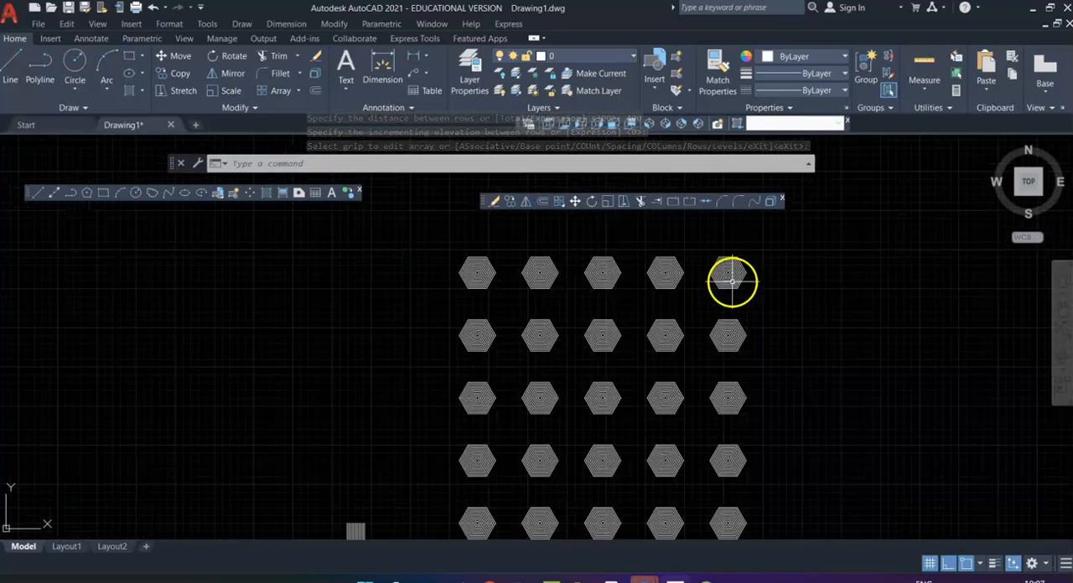
scroll(487, 288, "up", 3)
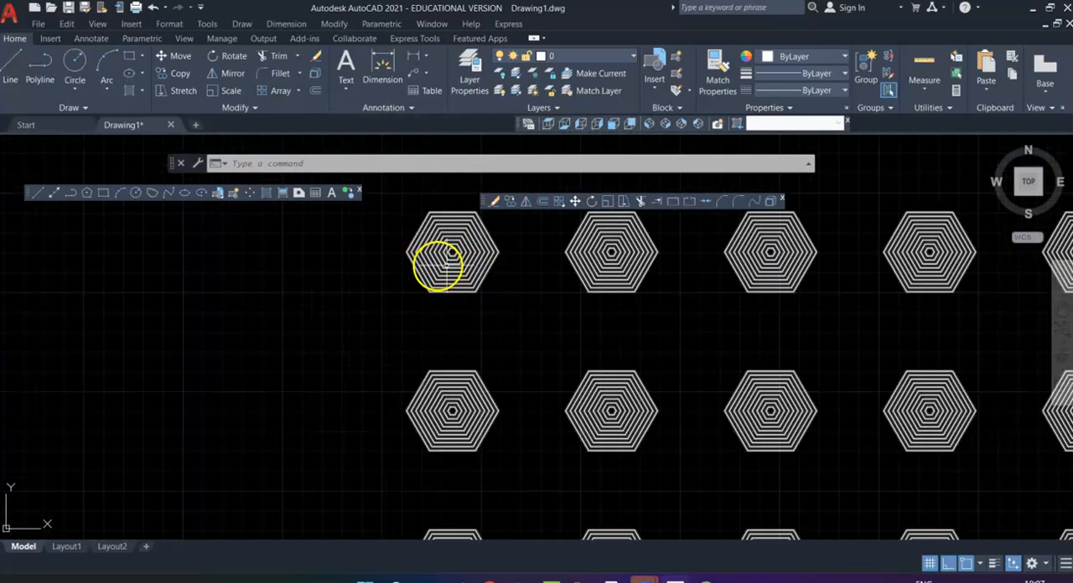
scroll(560, 308, "down", 4)
scroll(637, 320, "up", 2)
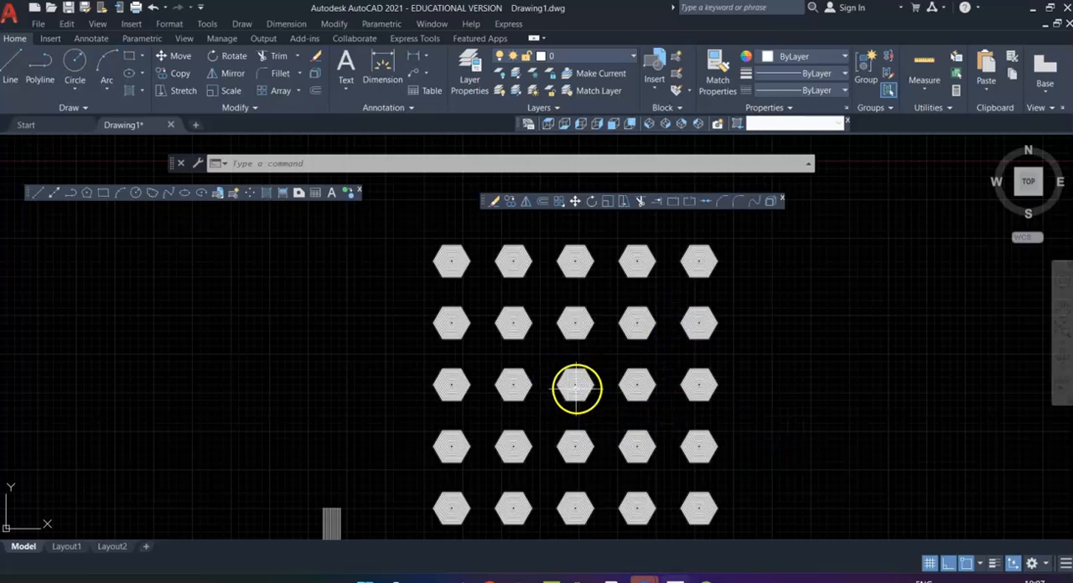
scroll(580, 383, "up", 2)
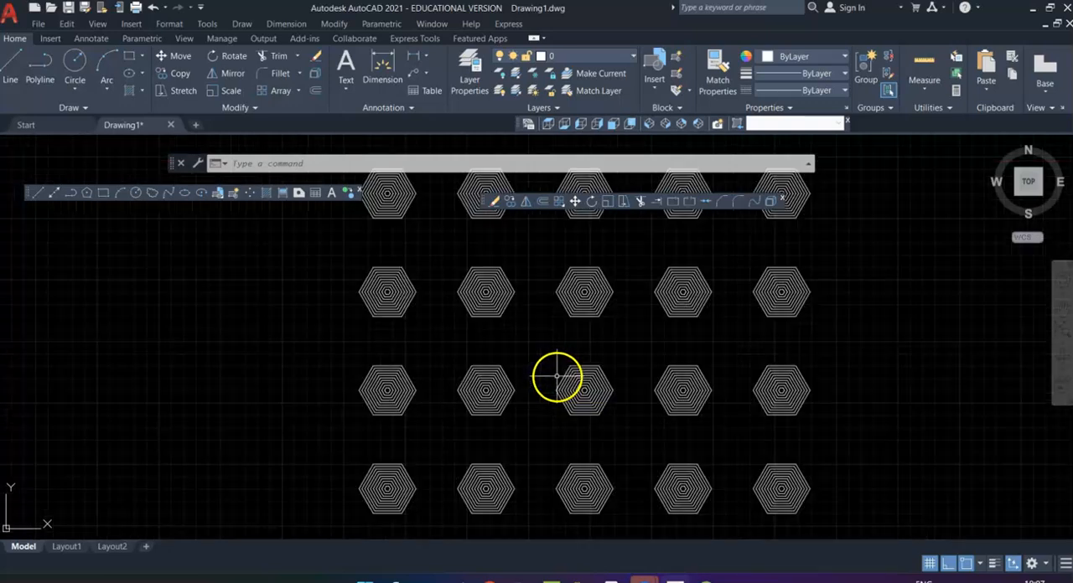
scroll(598, 445, "down", 2)
middle_click_drag(546, 407, 589, 365)
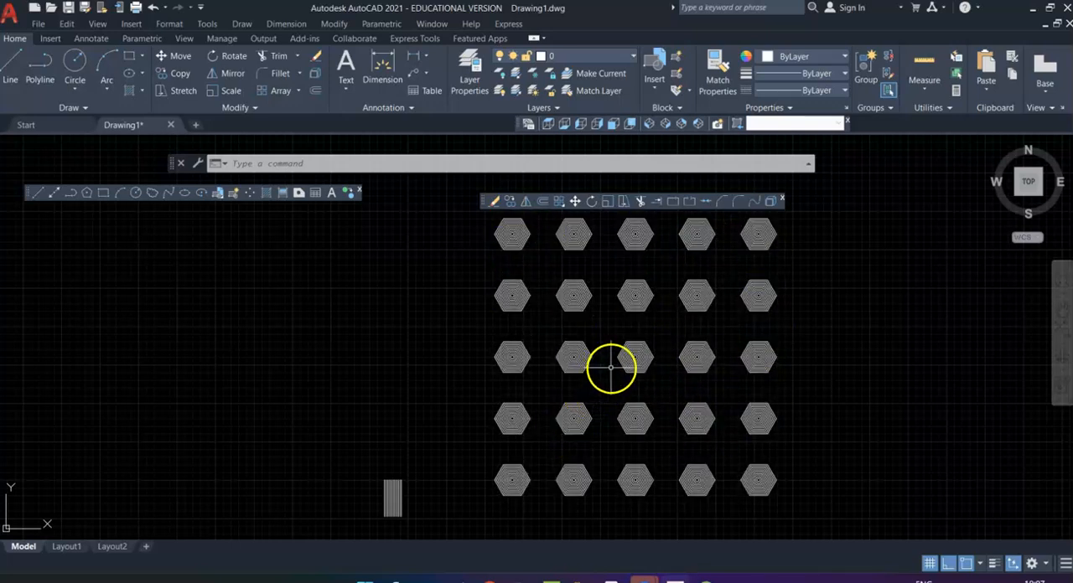
left_click(631, 353)
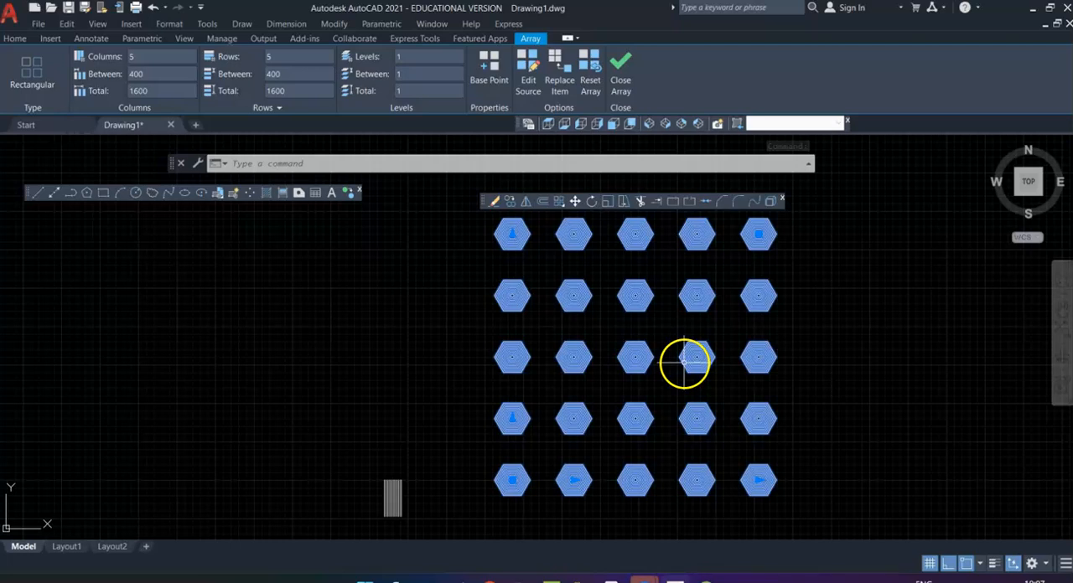
key("Escape")
Step: Draw a circle with a radius of 50 in the empty area to the right of the hexagon array
middle_click_drag(744, 384, 479, 395)
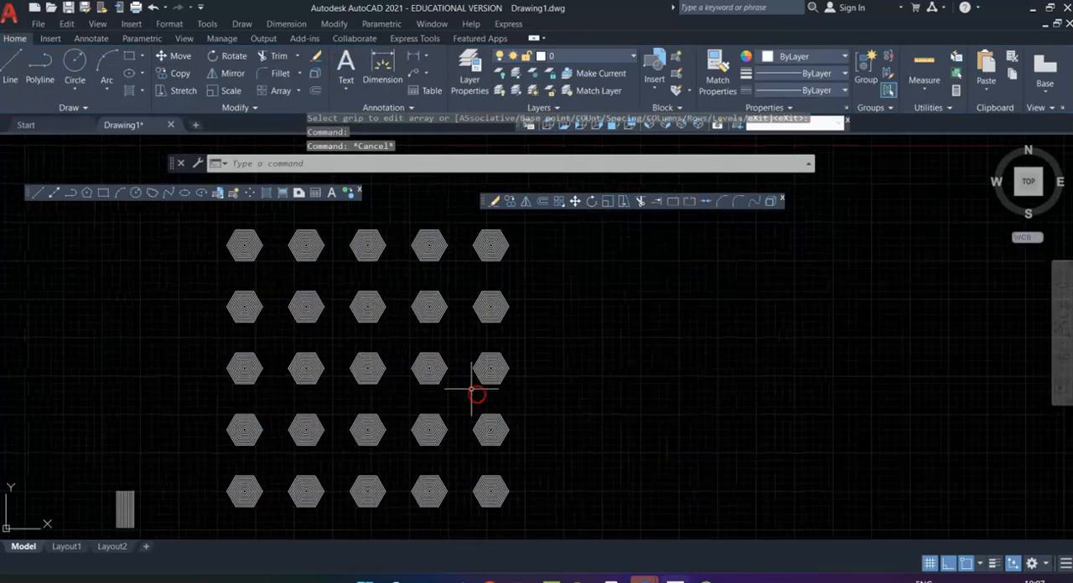
left_click(137, 193)
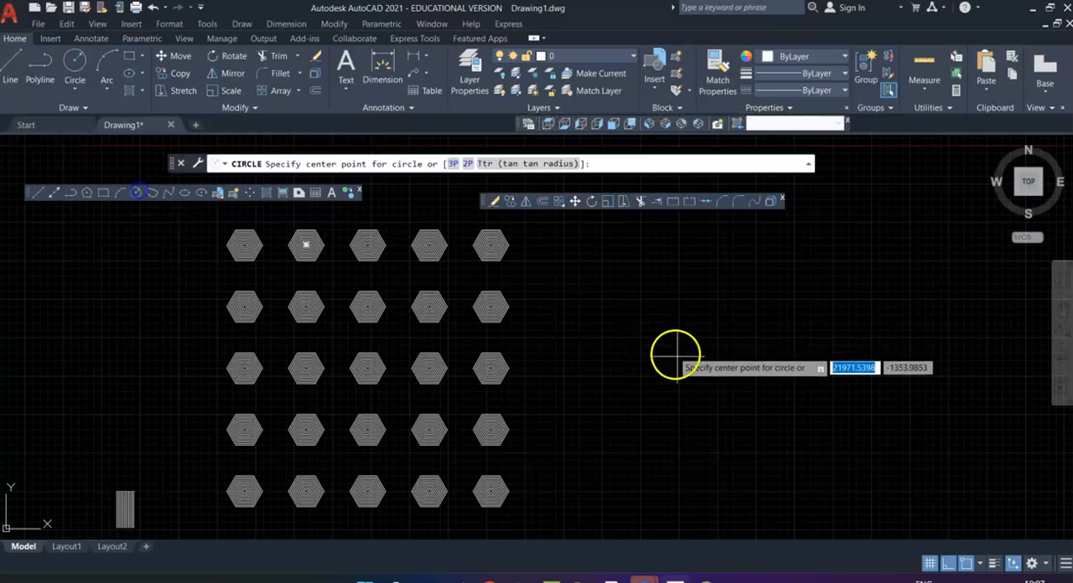
left_click(734, 383)
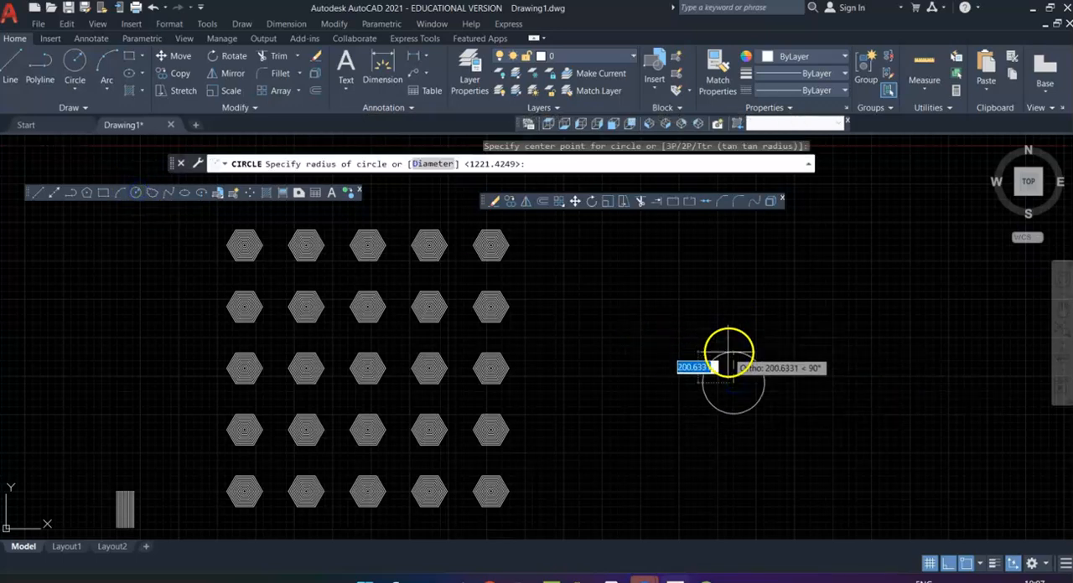
type("50")
key("Return")
scroll(728, 388, "up", 4)
scroll(759, 325, "up", 3)
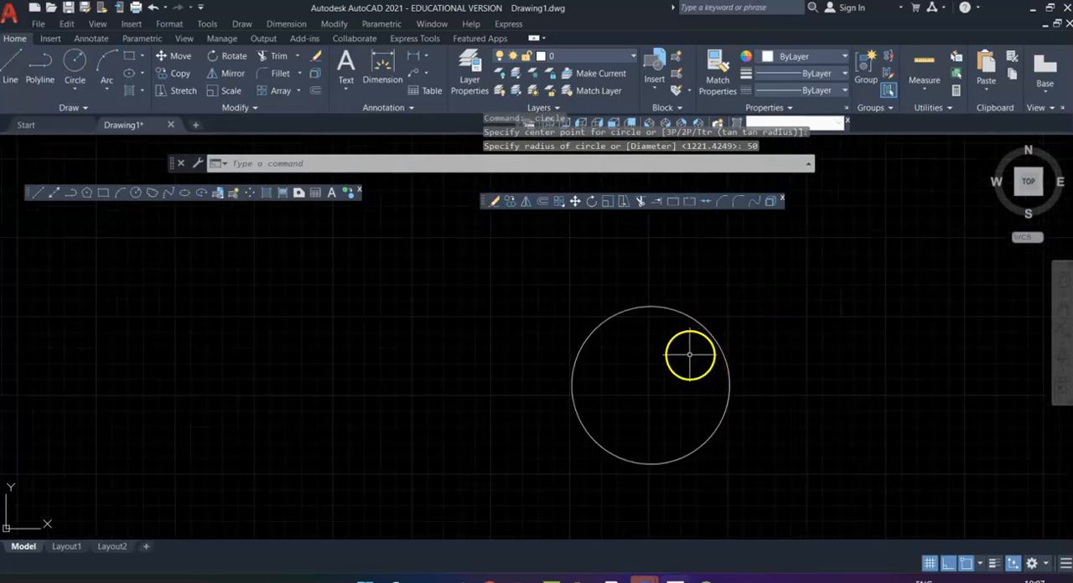
Step: Draw a small upright rectangle straddling the topmost point of the circle
left_click(103, 193)
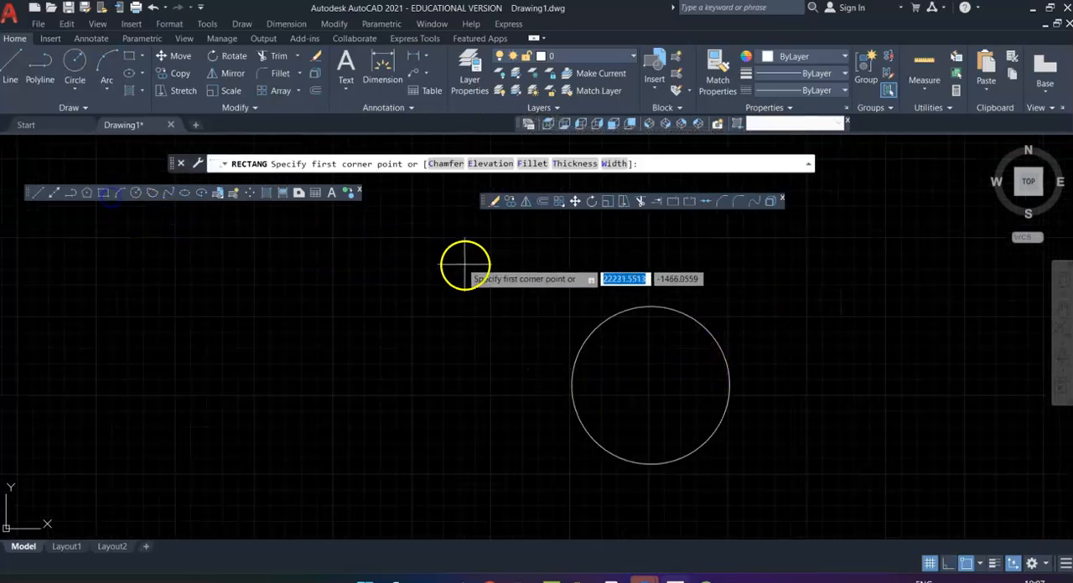
left_click(641, 289)
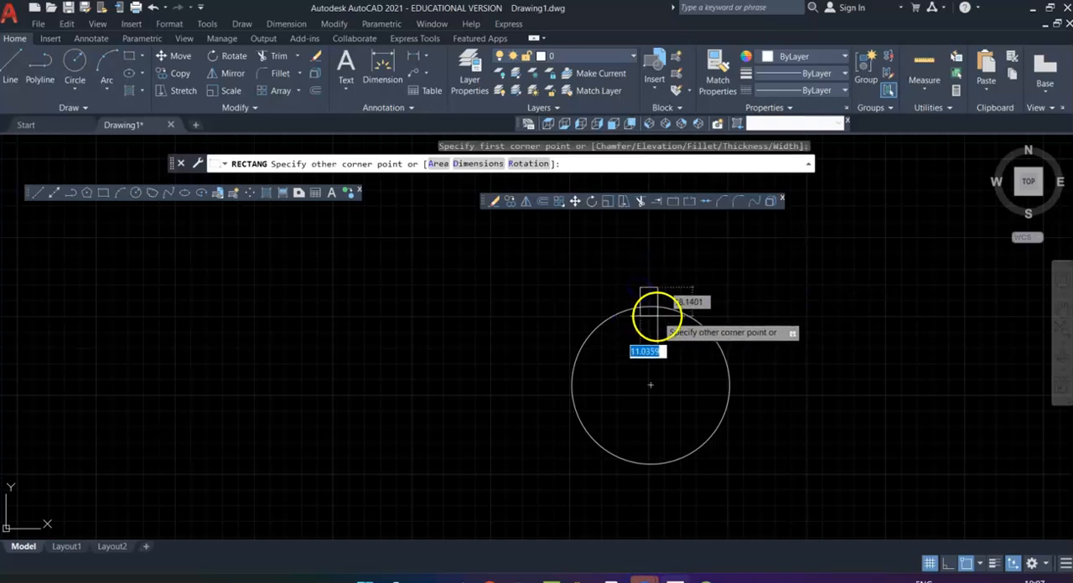
left_click(659, 325)
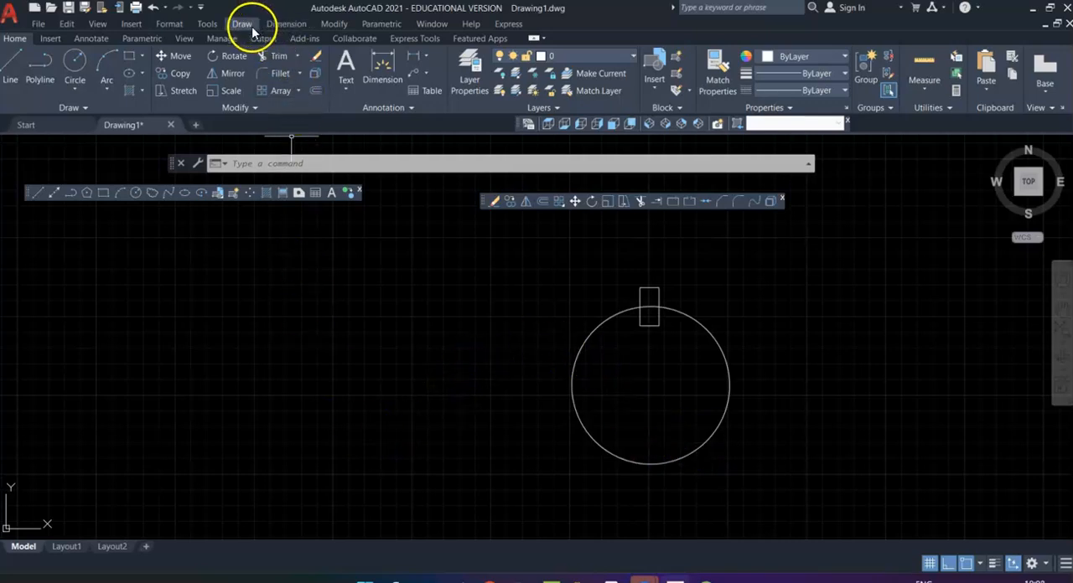
Step: Create a polar array of the small upright rectangle around the circle's centre
left_click(332, 25)
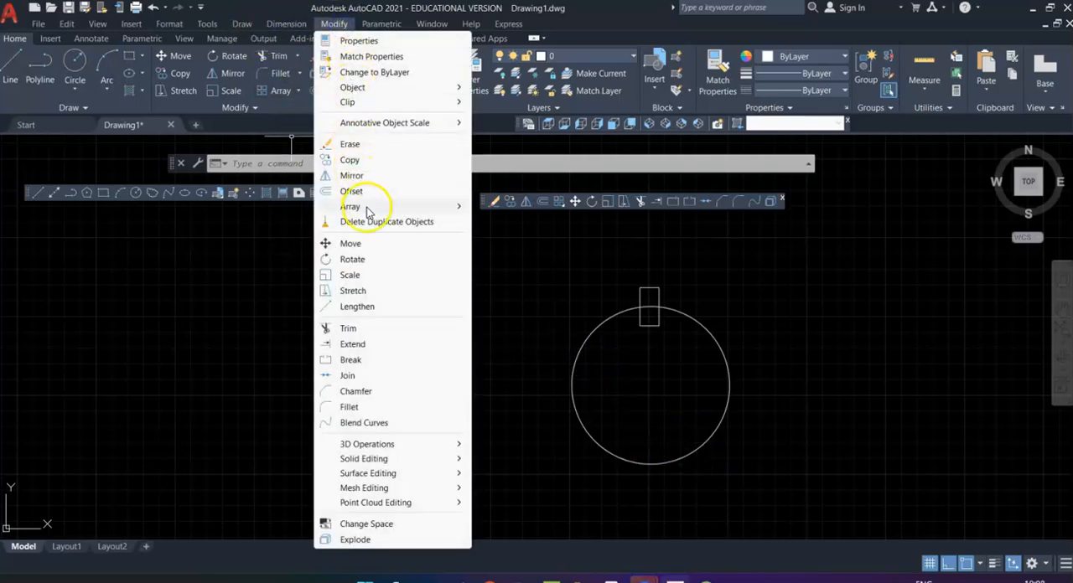
mouse_move(367, 213)
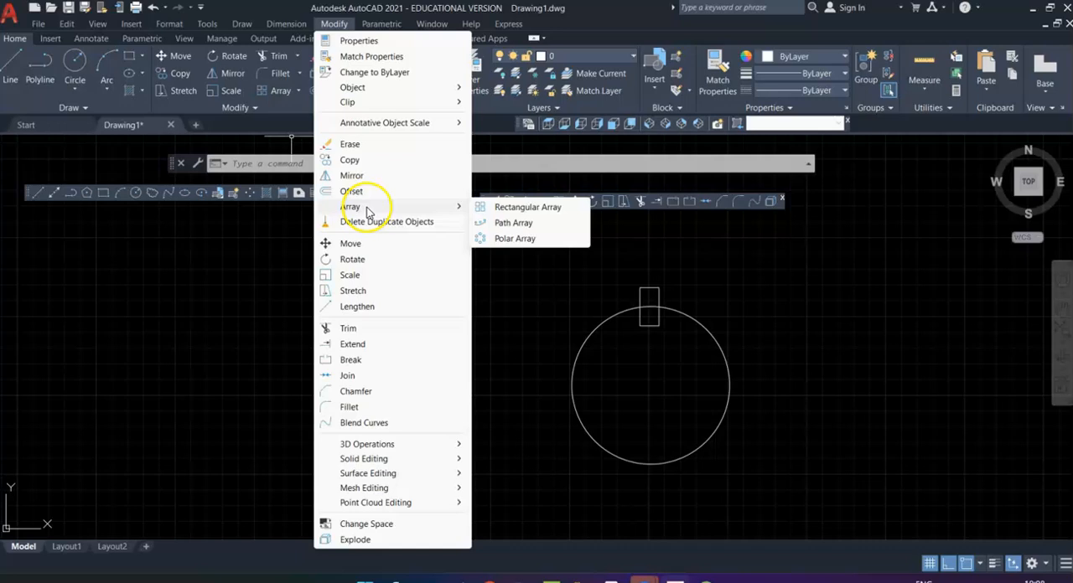
left_click(515, 239)
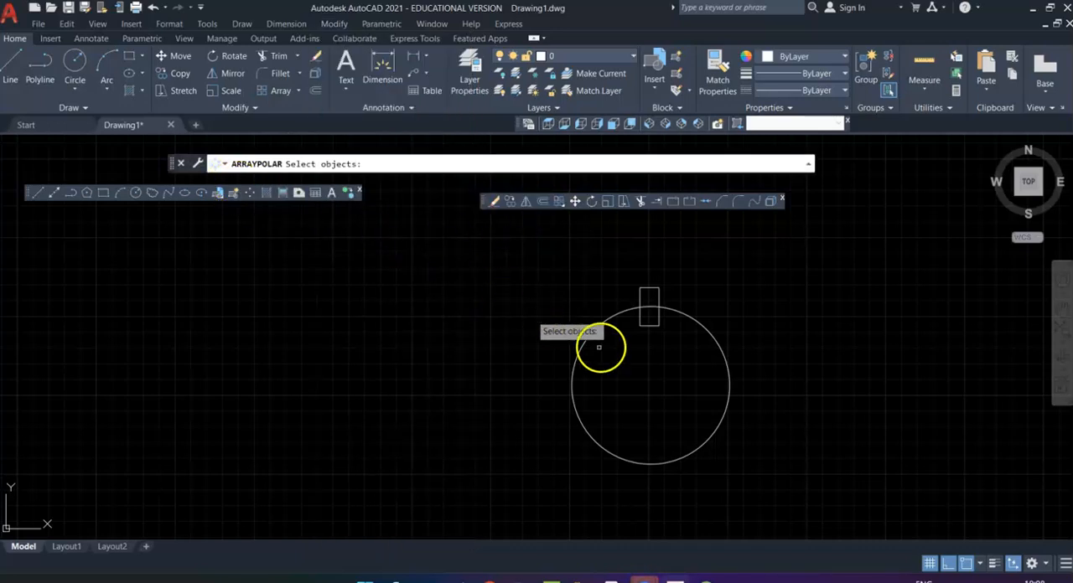
left_click(652, 325)
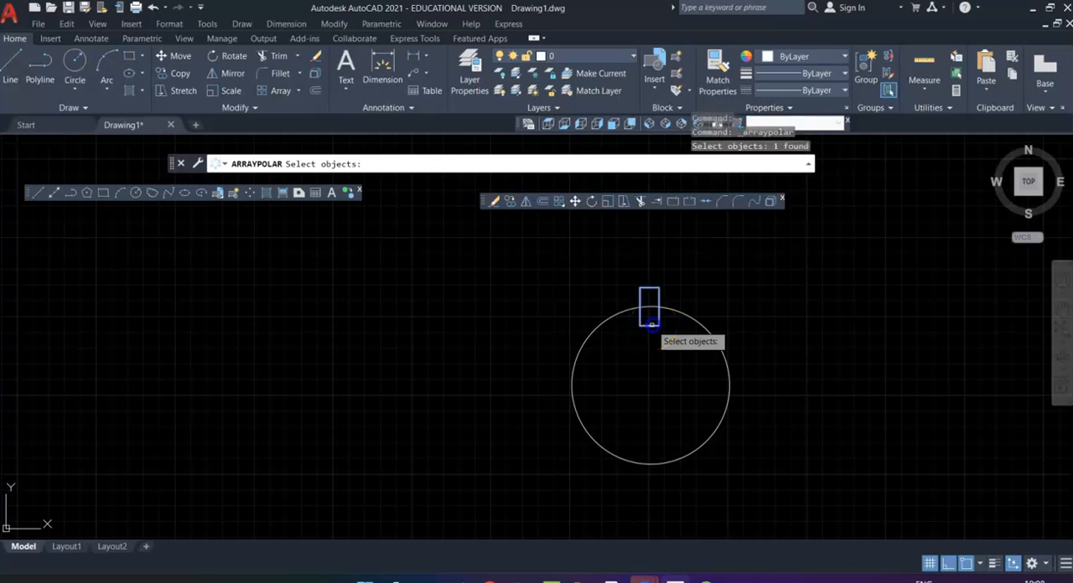
key("Return")
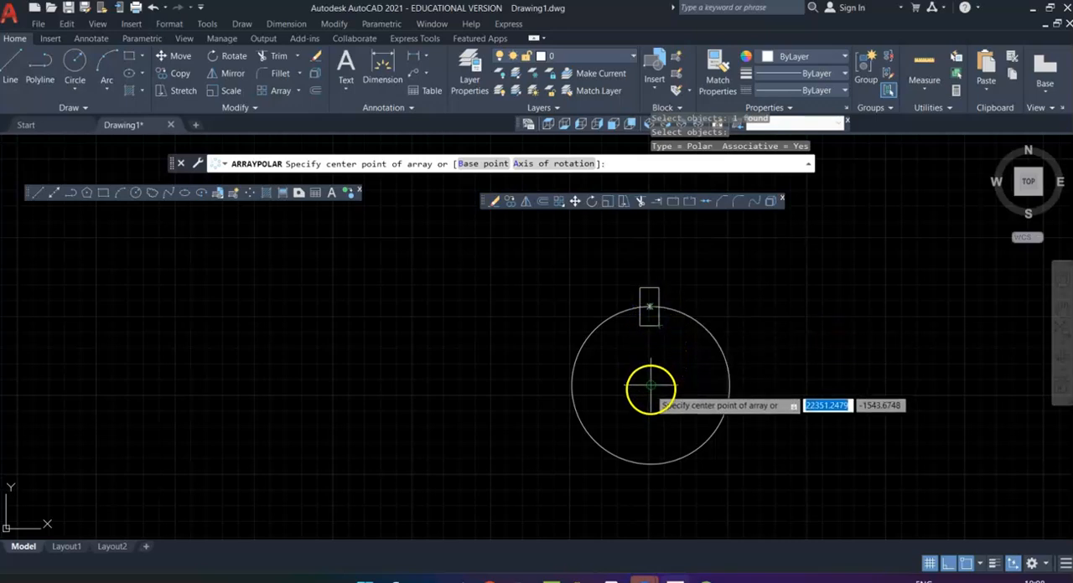
left_click(651, 384)
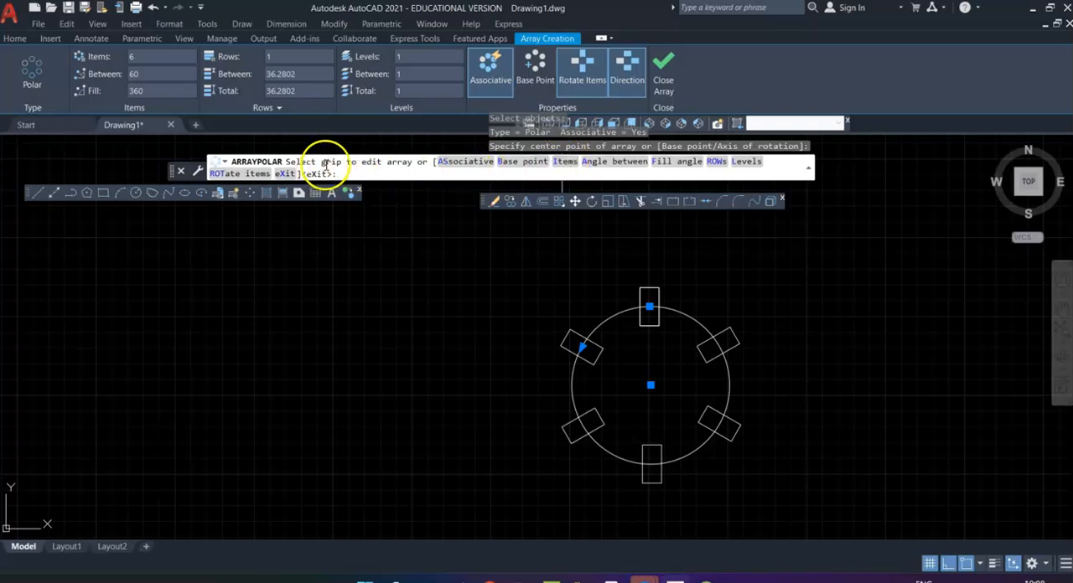
Step: Set the rectangle's polar array to 24 items and finish the array
left_click(562, 161)
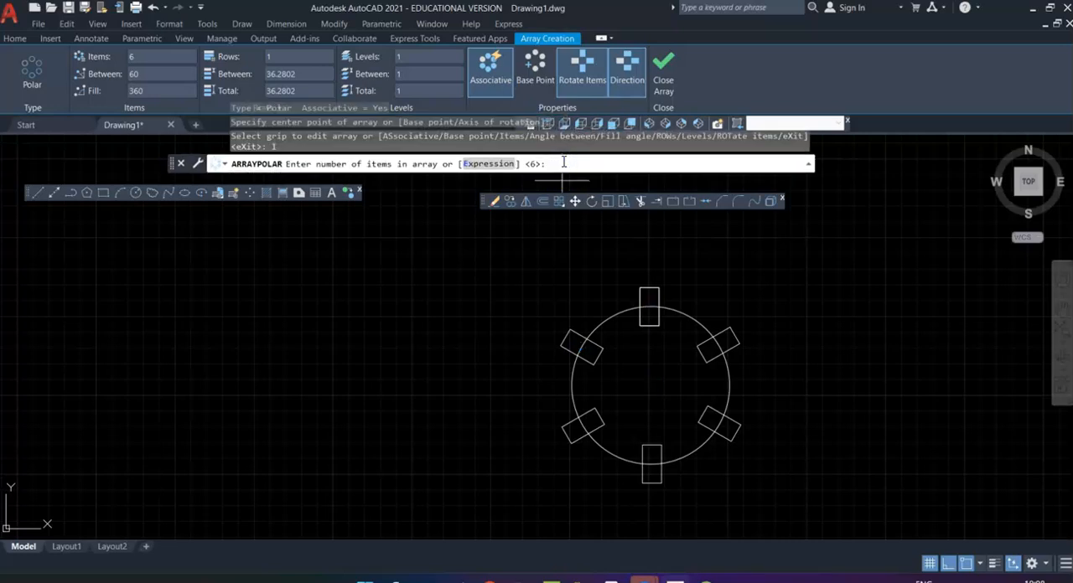
key("Return")
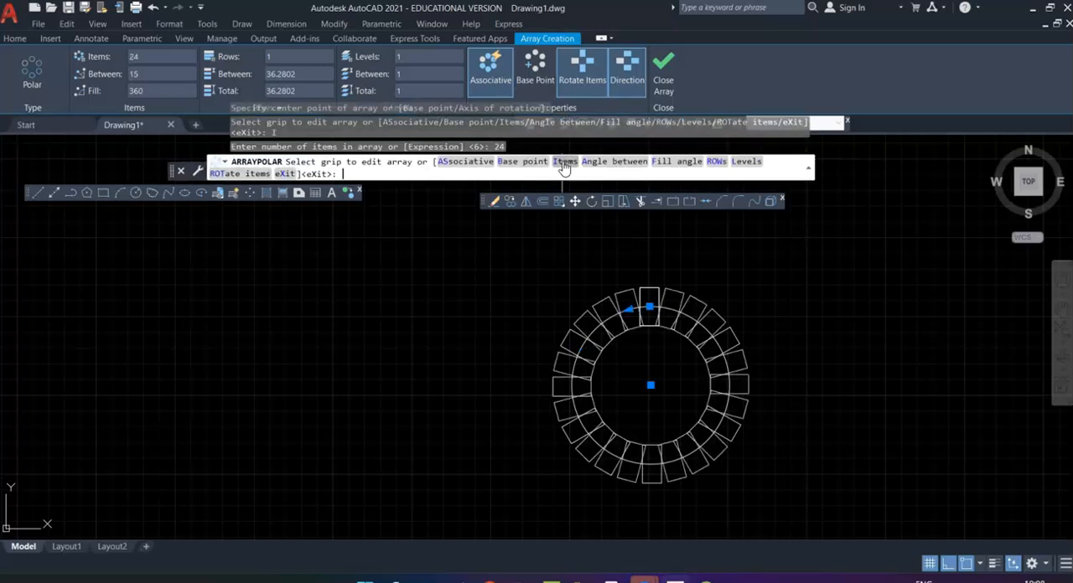
key("Return")
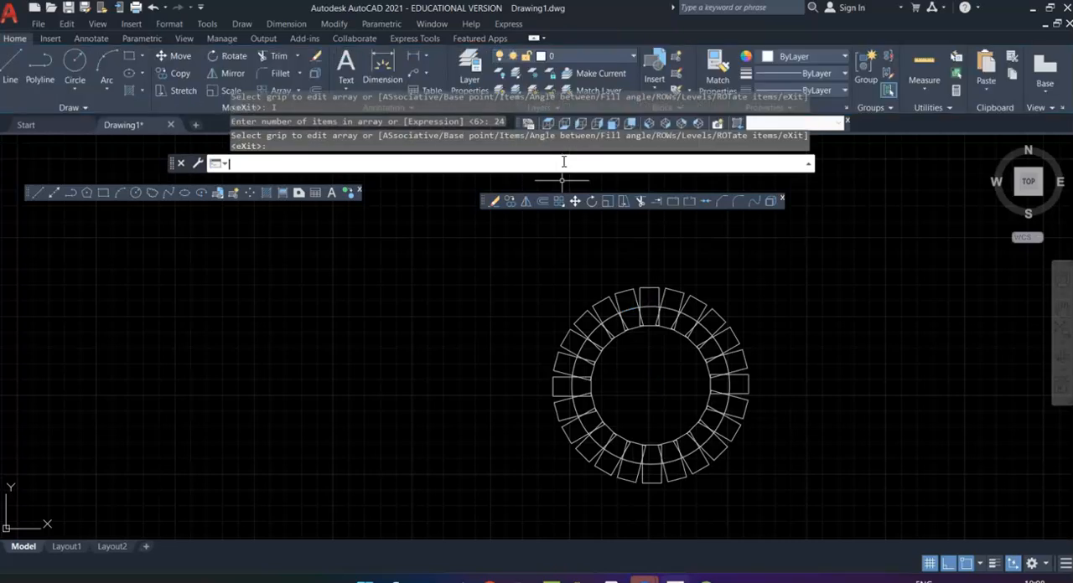
Step: Draw a circle with a radius of 50 in the empty area to the right of the rectangle polar array
middle_click_drag(734, 431, 493, 391)
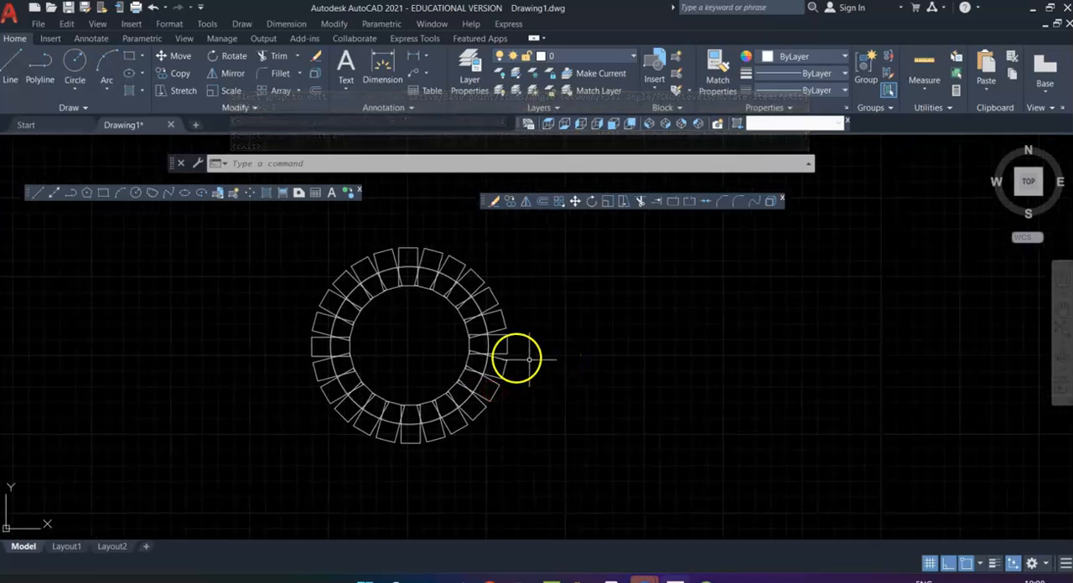
left_click(135, 193)
left_click(767, 380)
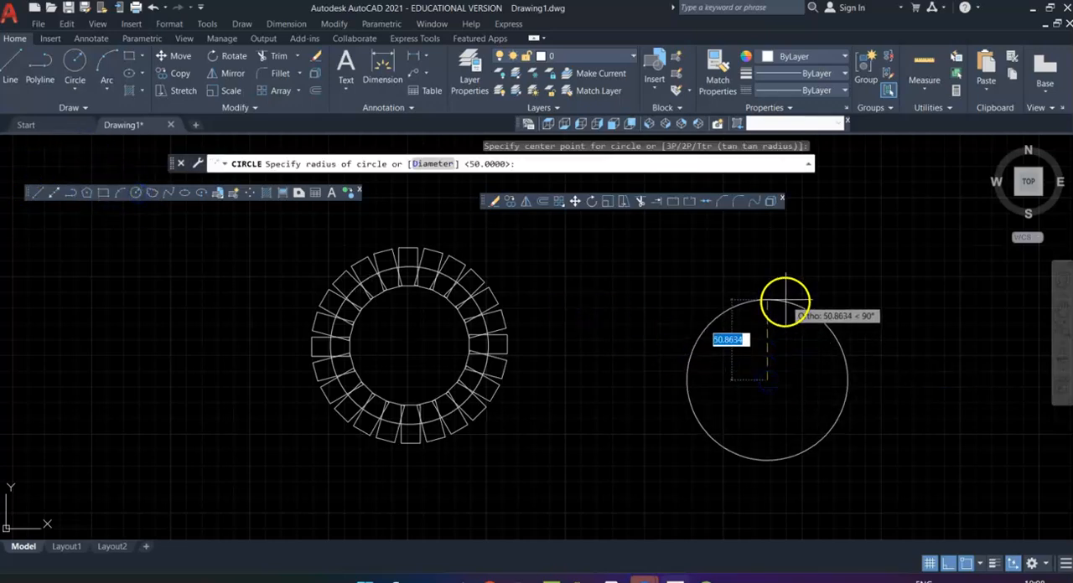
type("50")
key("Return")
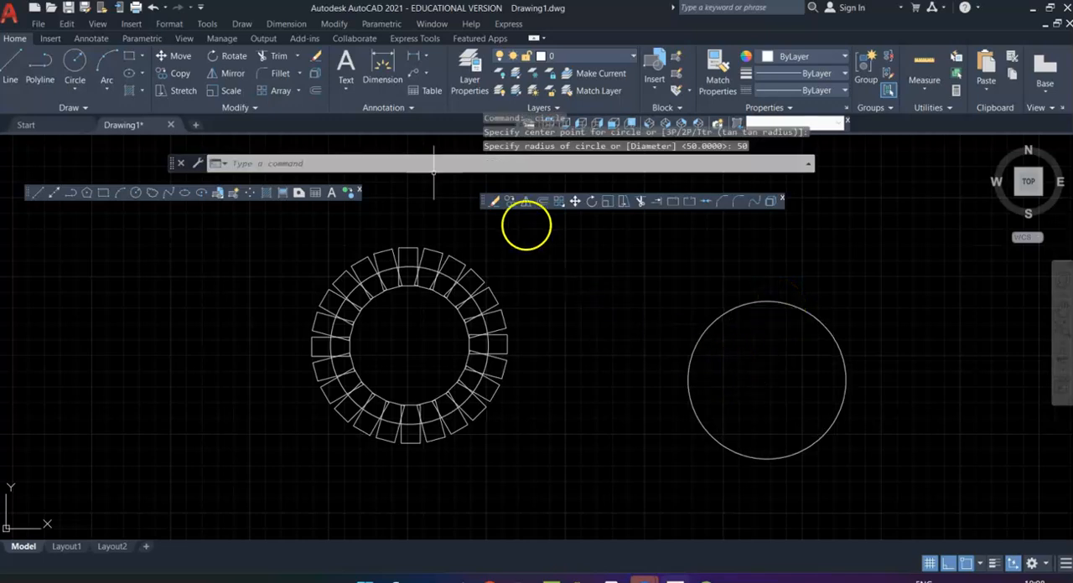
Step: Draw a circle with a radius of 10 centred on the topmost point of the new large circle
left_click(326, 25)
left_click(92, 208)
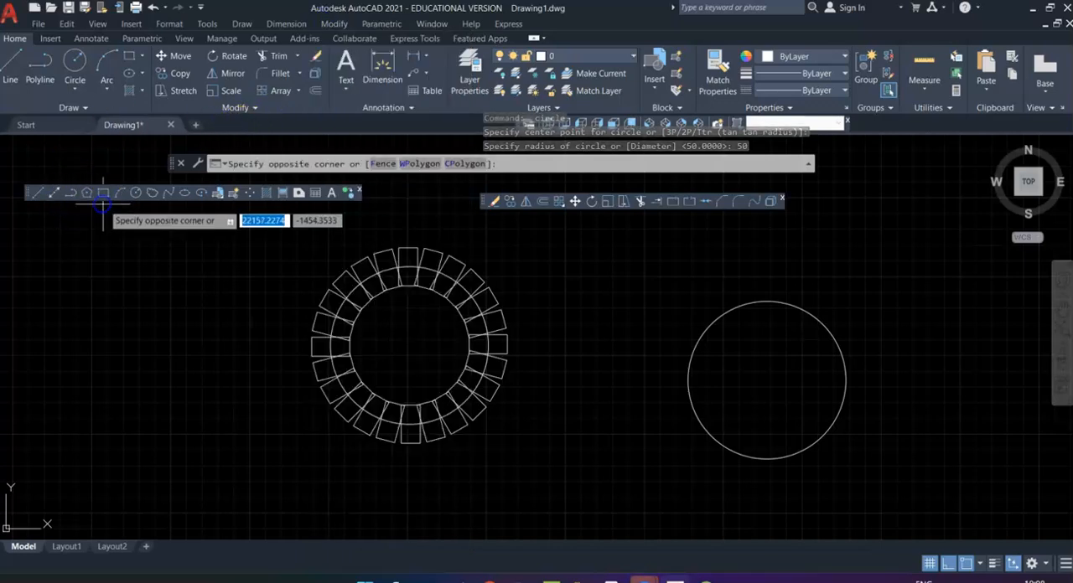
left_click(135, 192)
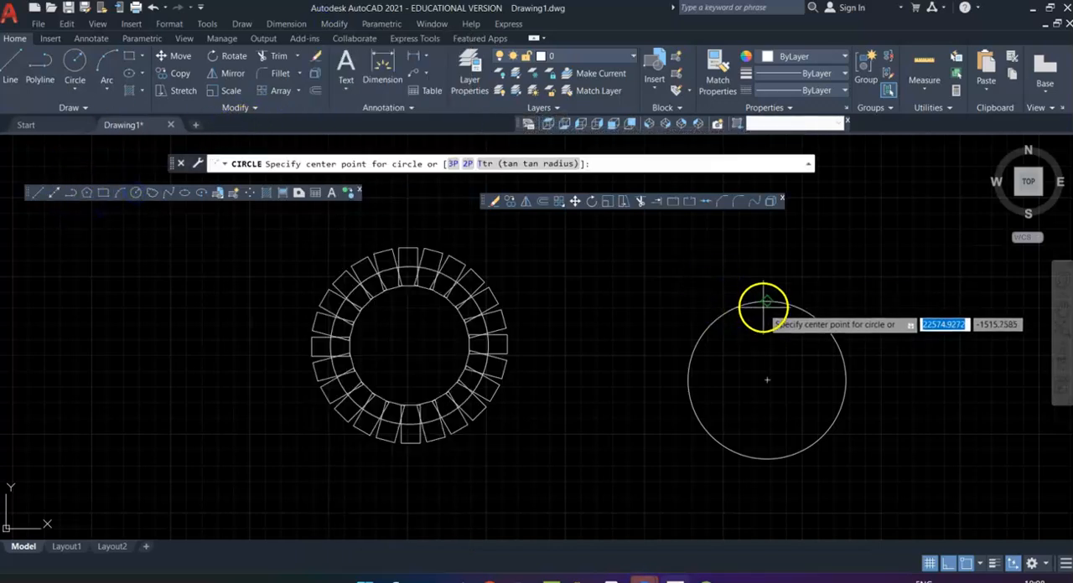
left_click(767, 300)
type("10")
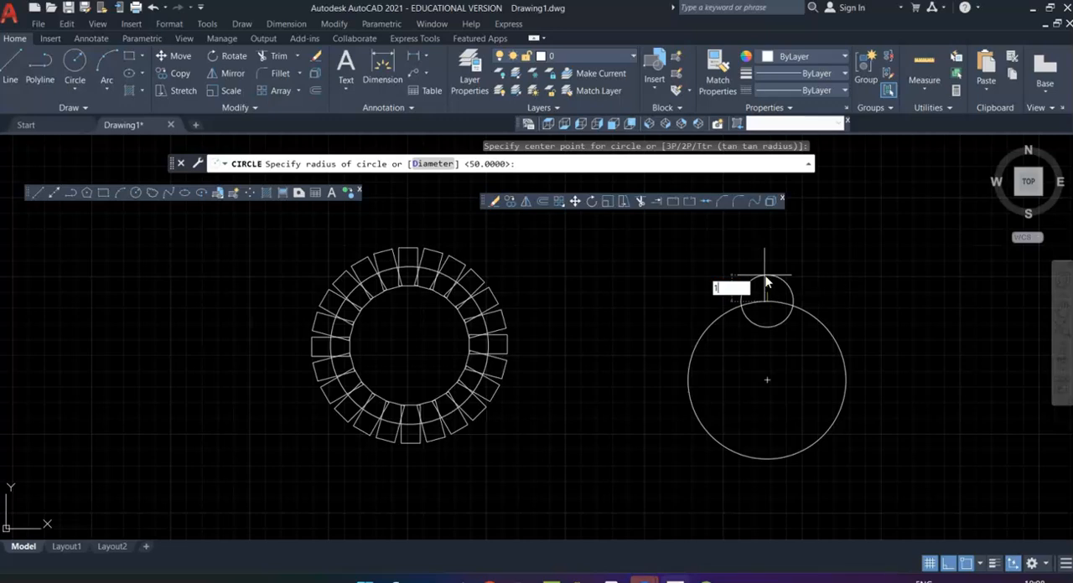
key("Return")
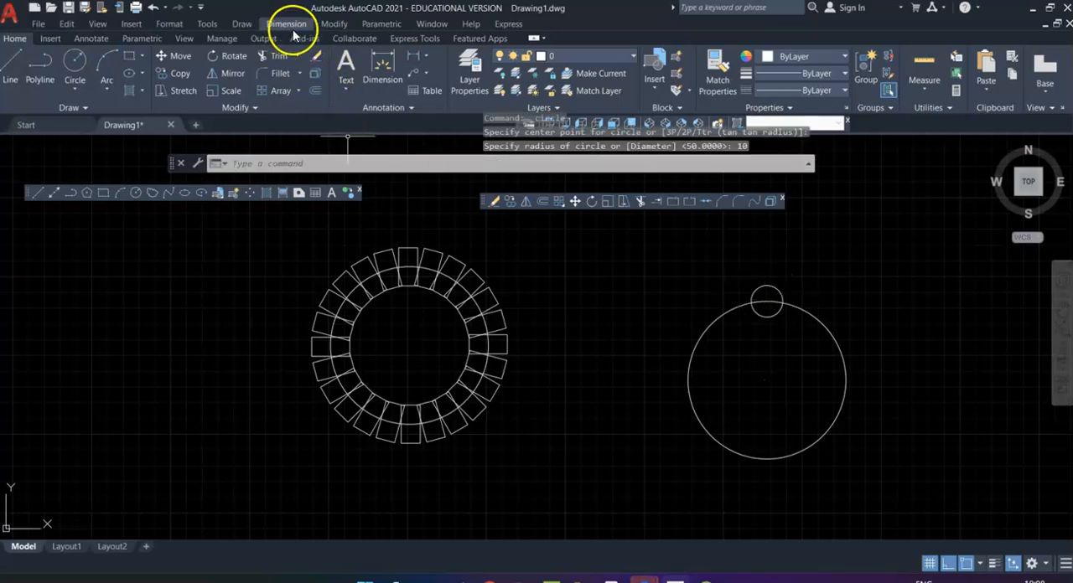
Step: Create a polar array of the small circle around the large circle's centre
left_click(350, 26)
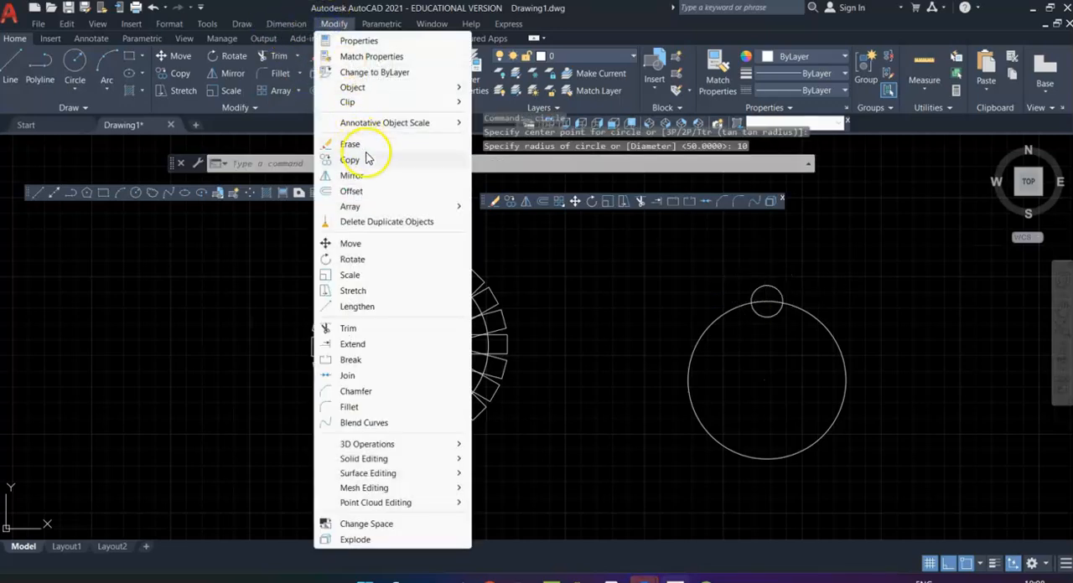
mouse_move(382, 209)
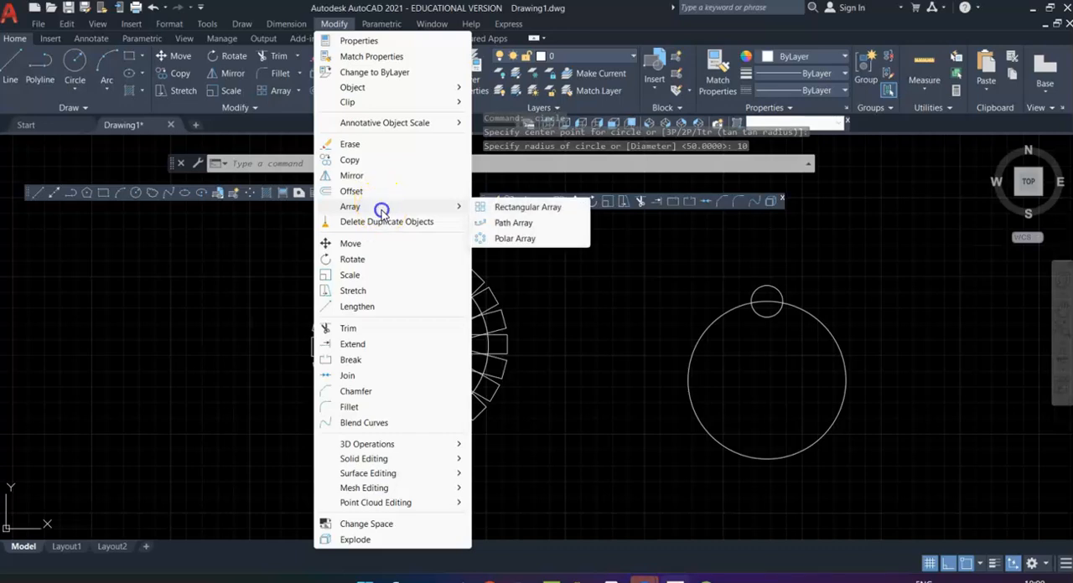
left_click(514, 239)
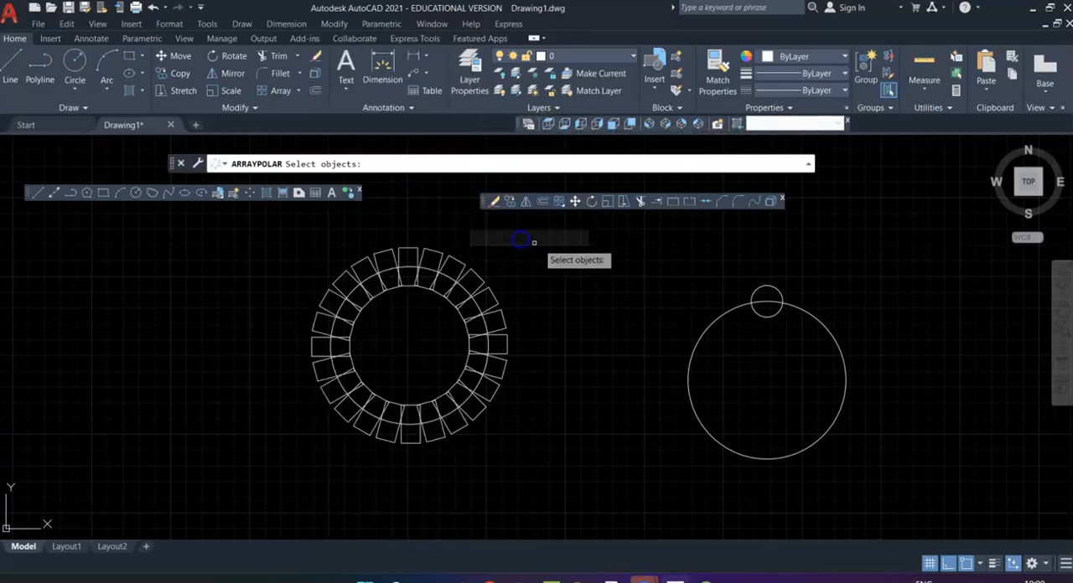
left_click(774, 312)
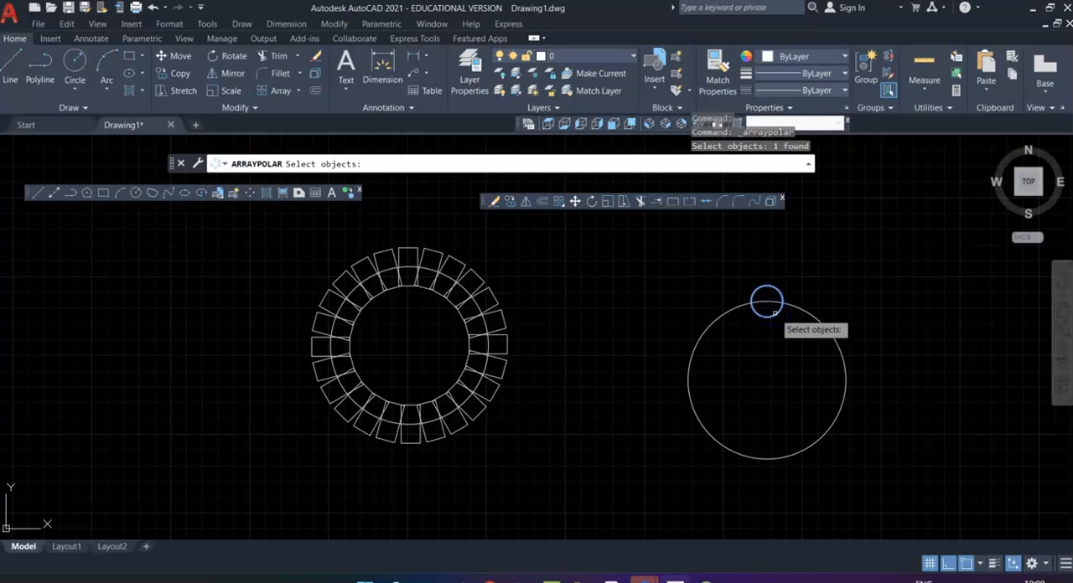
key("Return")
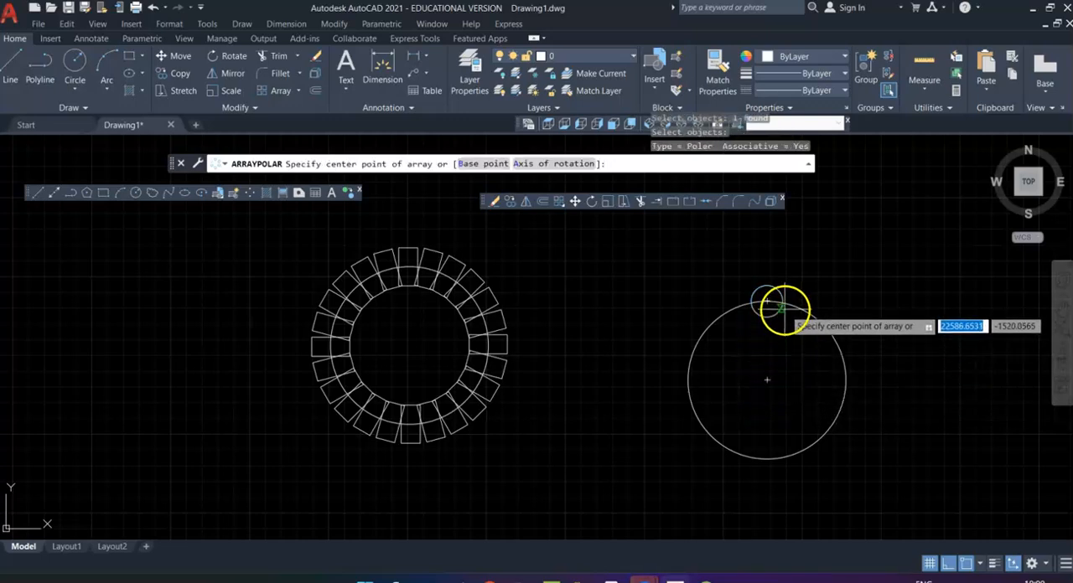
left_click(768, 381)
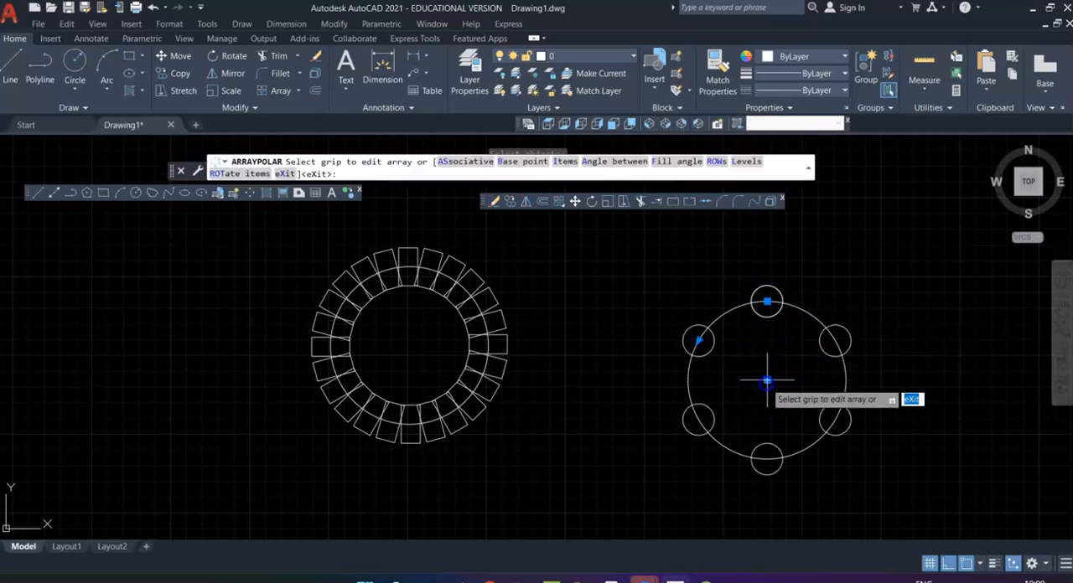
Step: Set the small circle's polar array to 12 items and finish the array
left_click(564, 162)
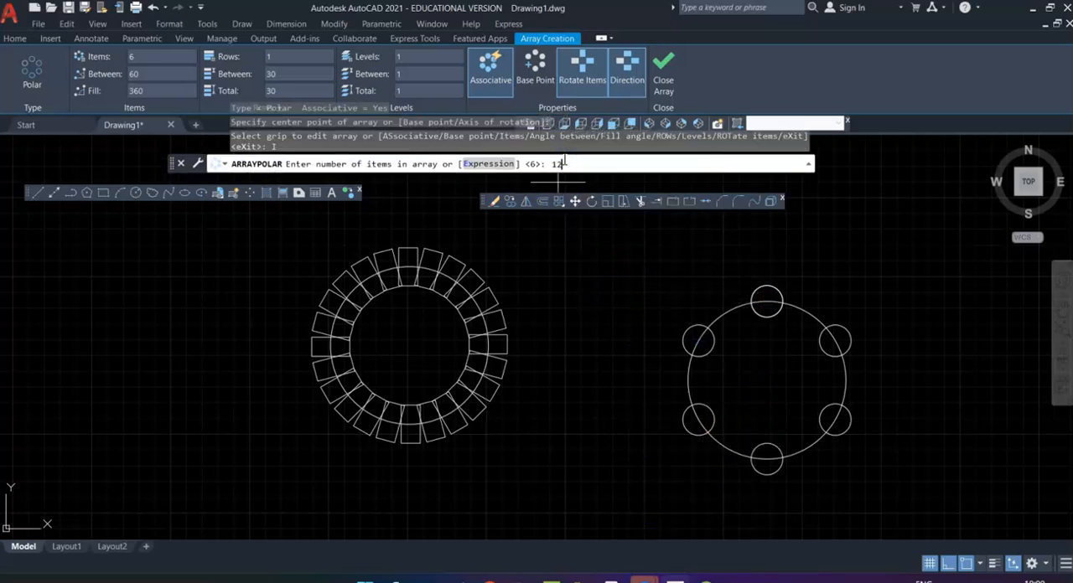
type("12")
key("Return")
key("Return")
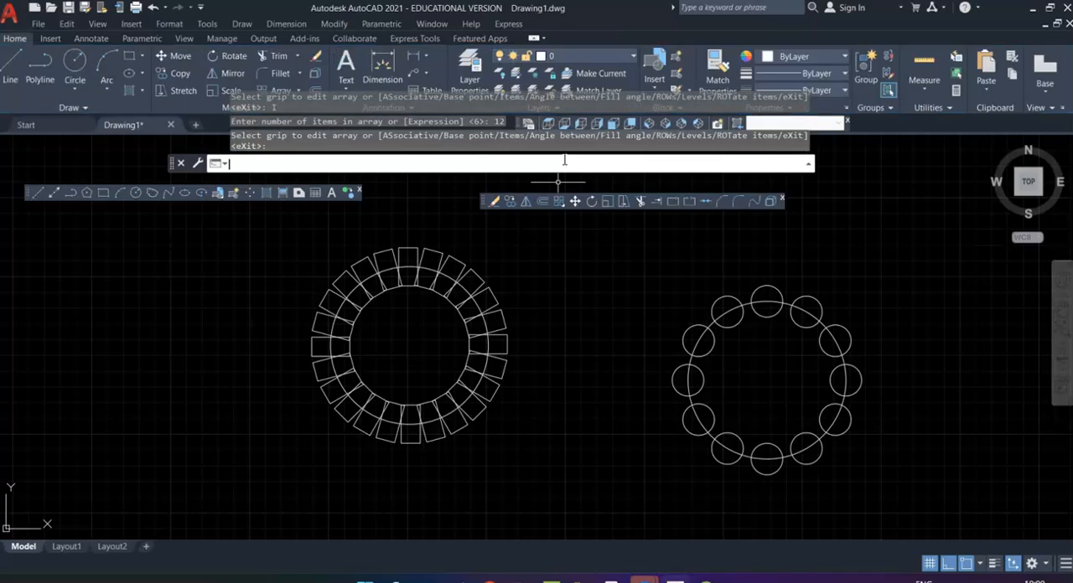
Step: Move the large circle and its small-circle array horizontally to the right, using the large circle's centre as base point
middle_click_drag(831, 407, 670, 376)
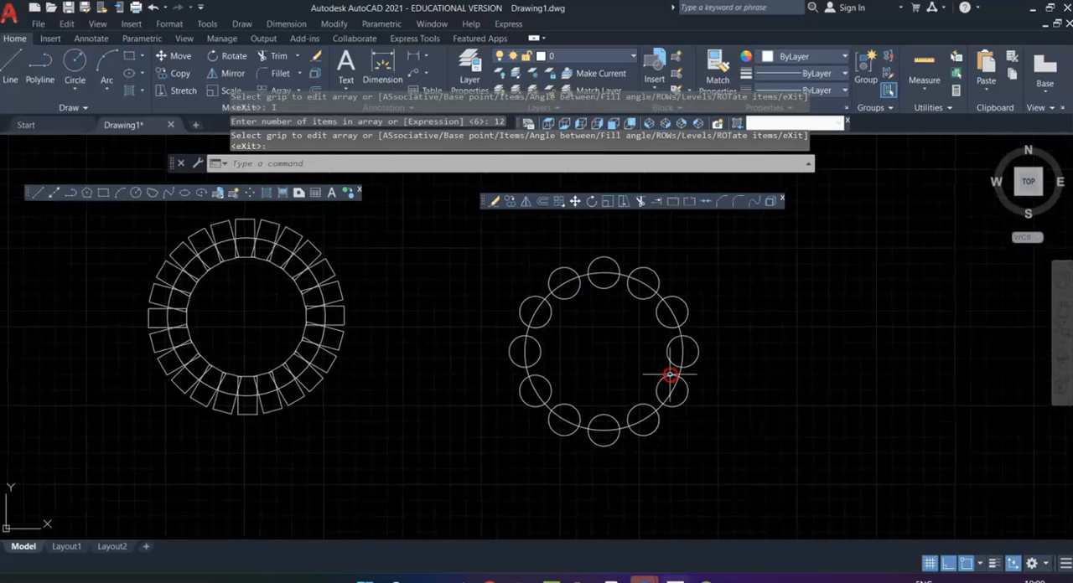
middle_click_drag(746, 358, 622, 345)
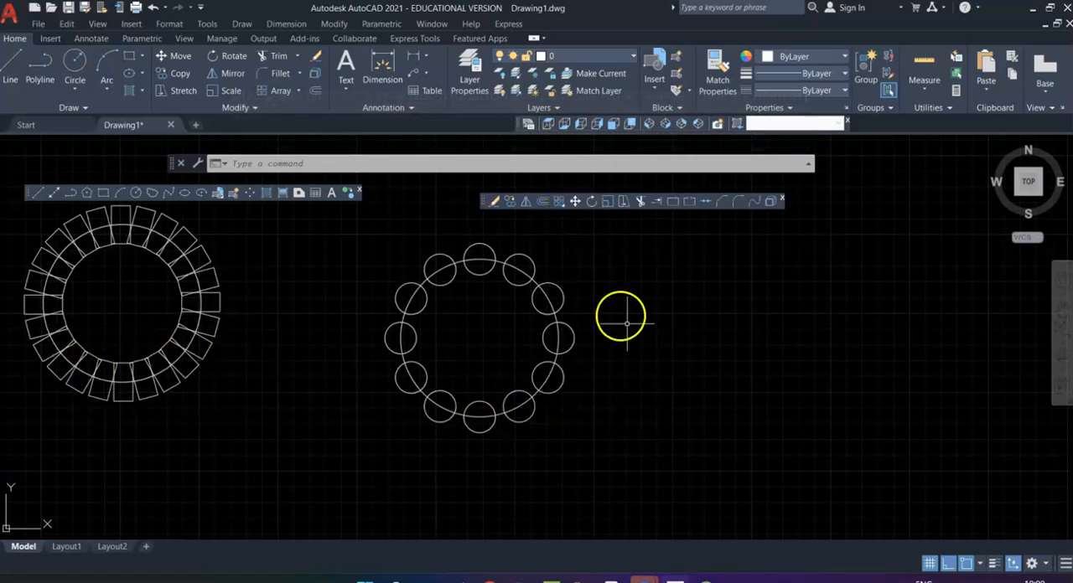
left_click(574, 202)
mouse_move(567, 355)
left_mouse_down()
mouse_move(598, 438)
mouse_move(554, 225)
mouse_move(364, 334)
mouse_move(482, 459)
left_mouse_up()
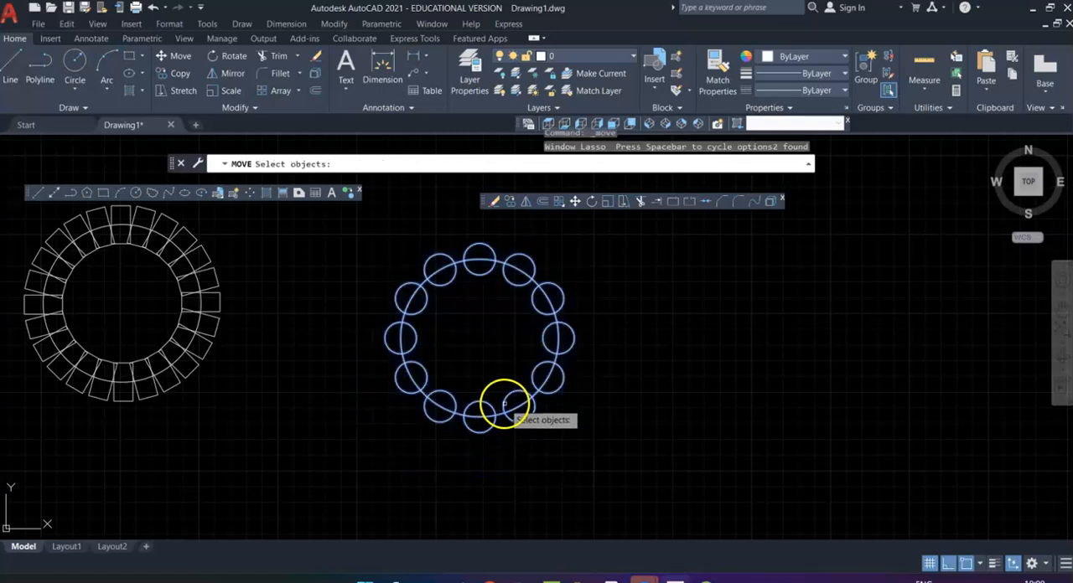
key("Return")
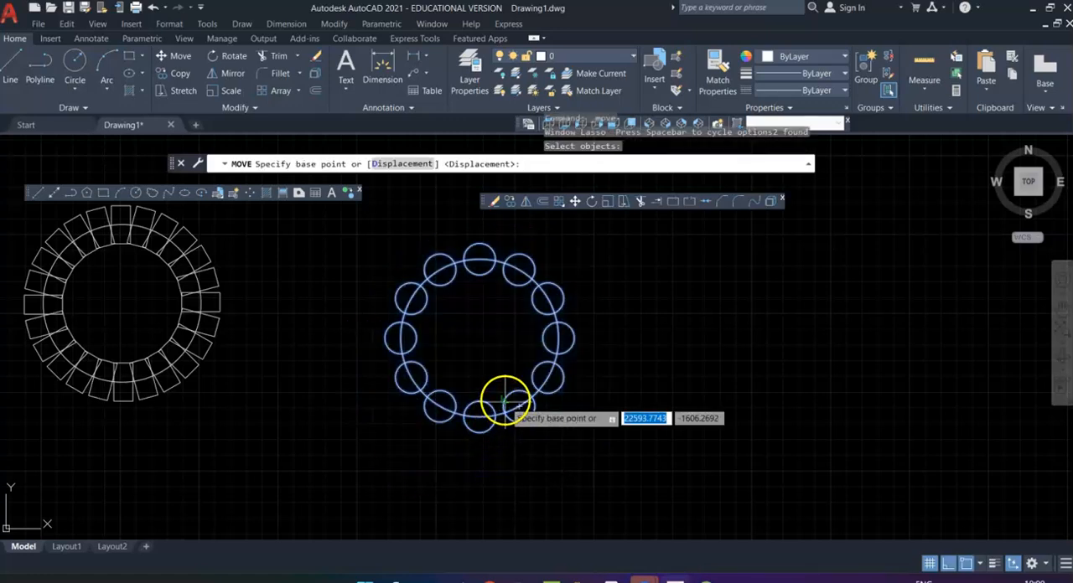
left_click(479, 338)
left_click(879, 335)
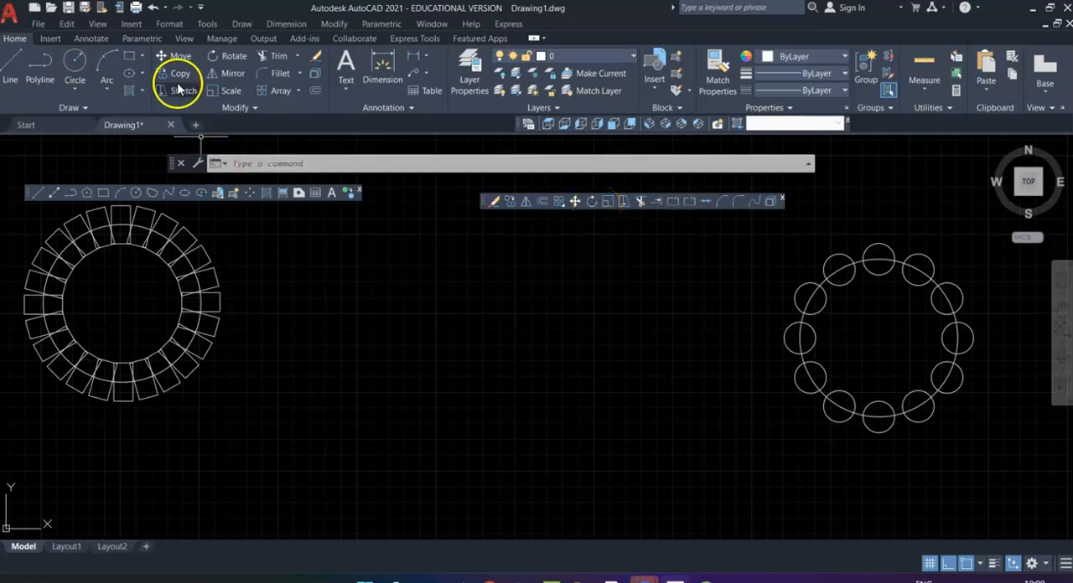
Step: Draw a wide rectangle in the empty space between the two polar arrays
left_click(104, 193)
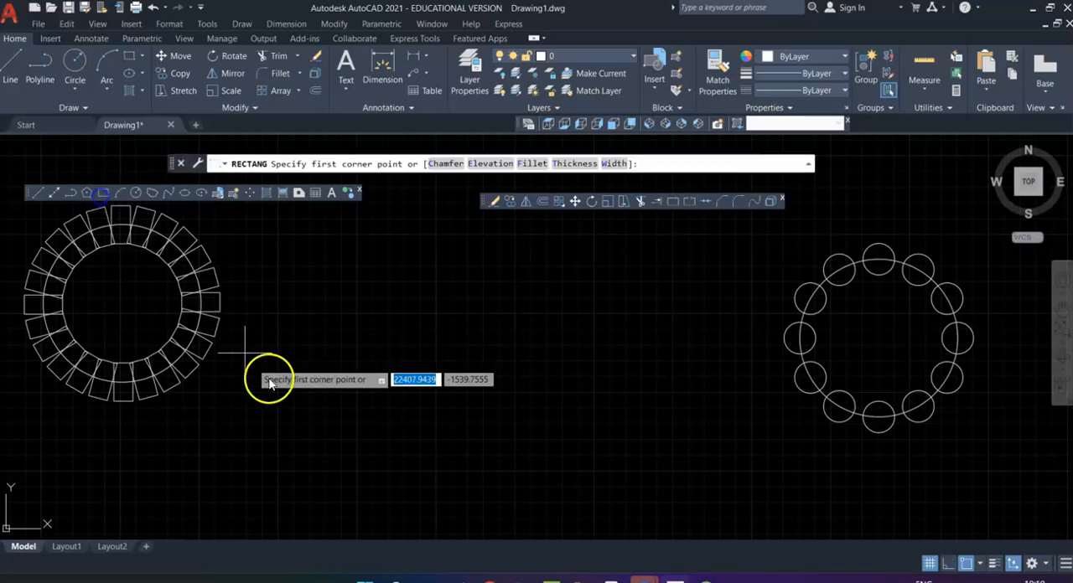
left_click(425, 332)
left_click(635, 417)
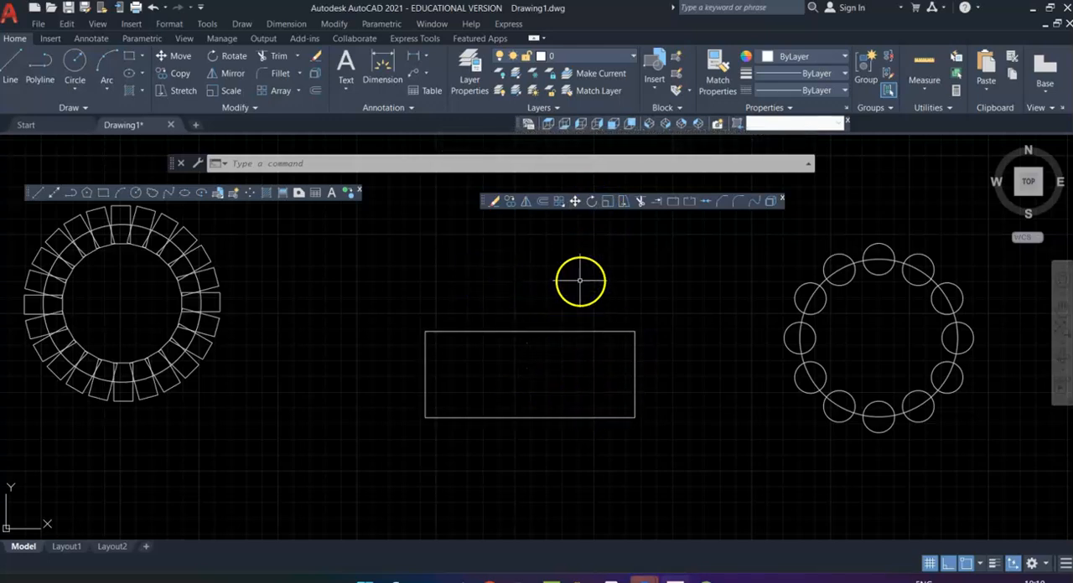
Step: Rotate the wide rectangle between the two polar arrays by 30 degrees about its lower-left corner
left_click(591, 201)
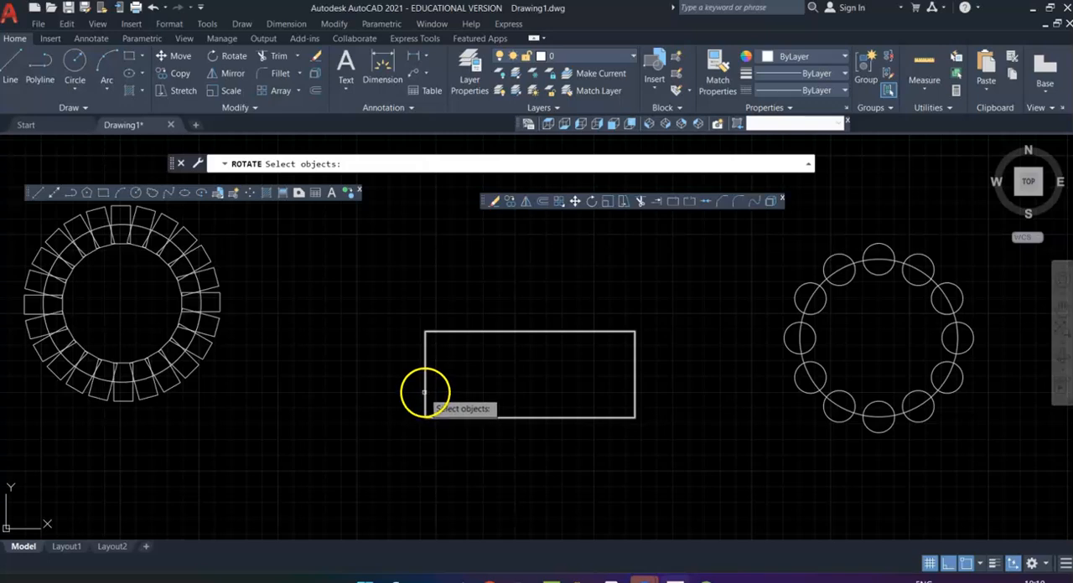
left_click(424, 392)
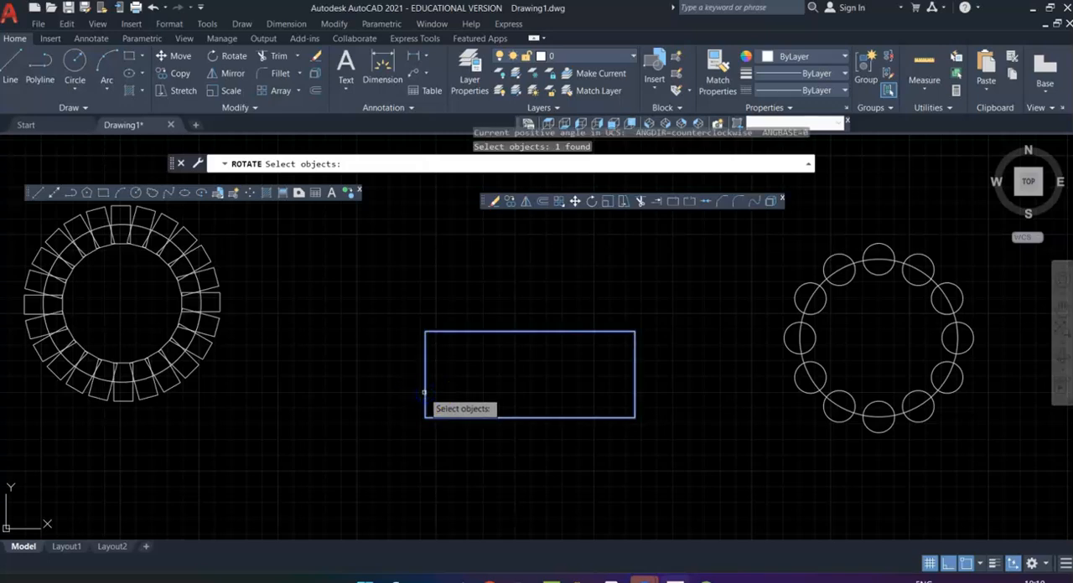
key("Return")
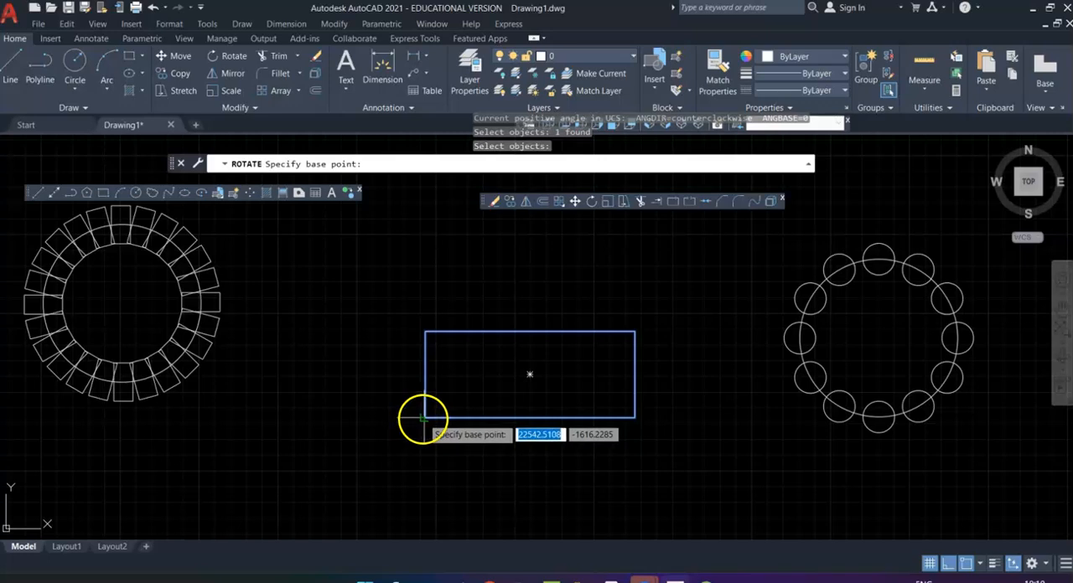
left_click(423, 417)
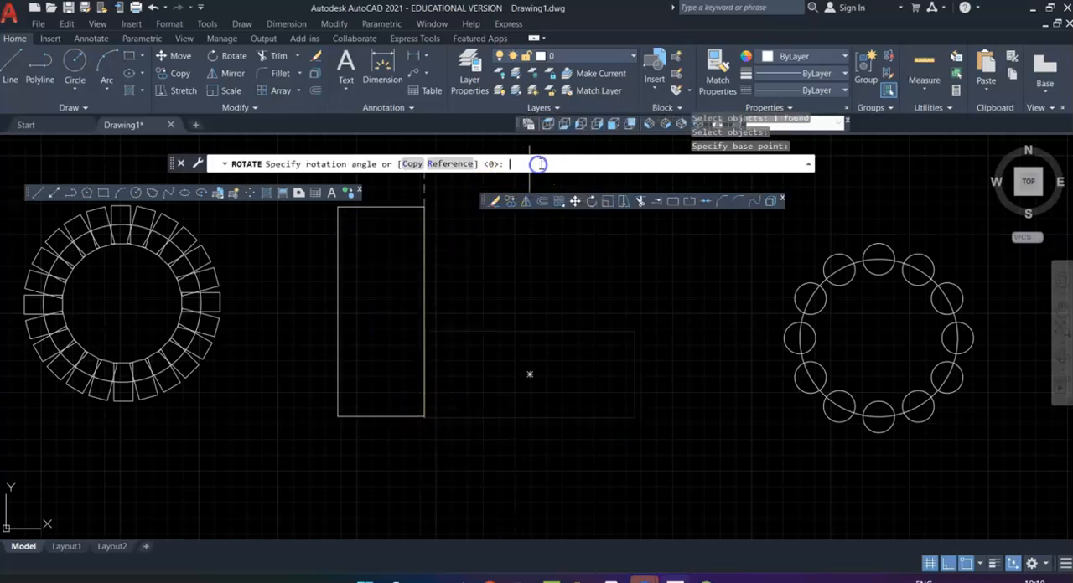
key("Return")
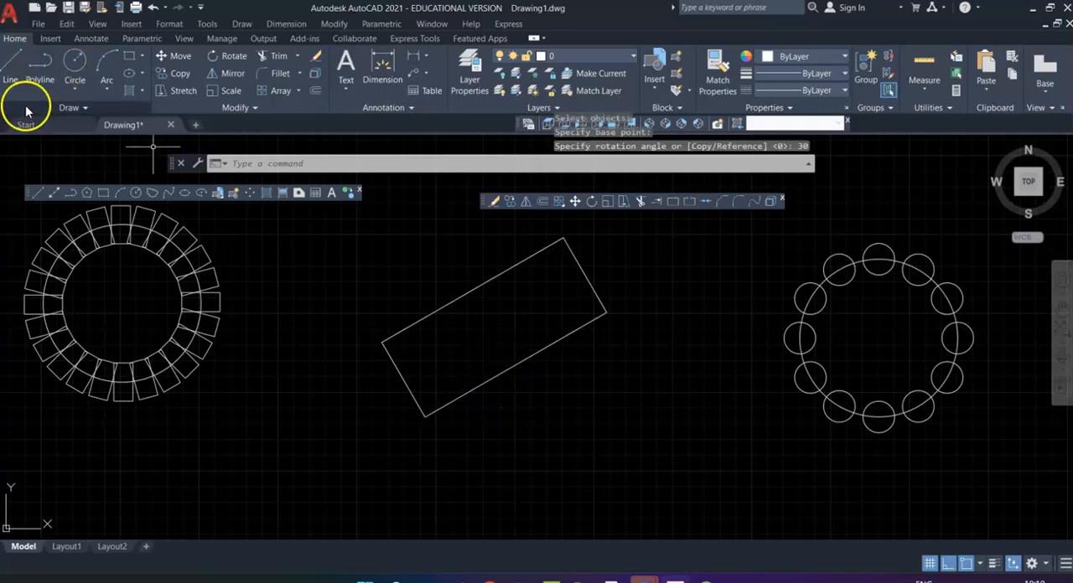
Step: Draw a horizontal reference line to the right from the rotated rectangle's lowest corner
left_click(13, 59)
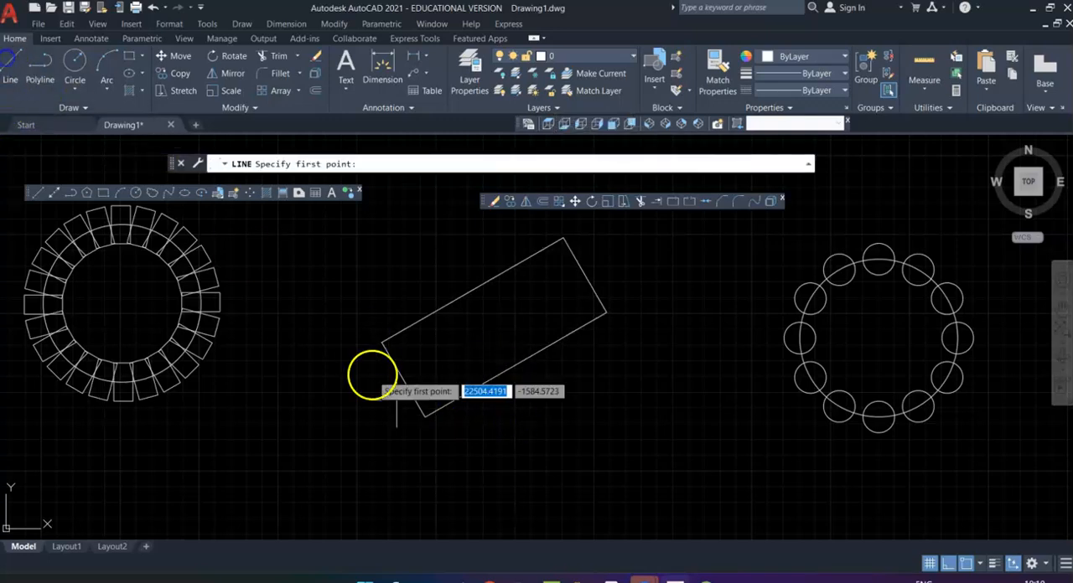
left_click(425, 416)
key("Escape")
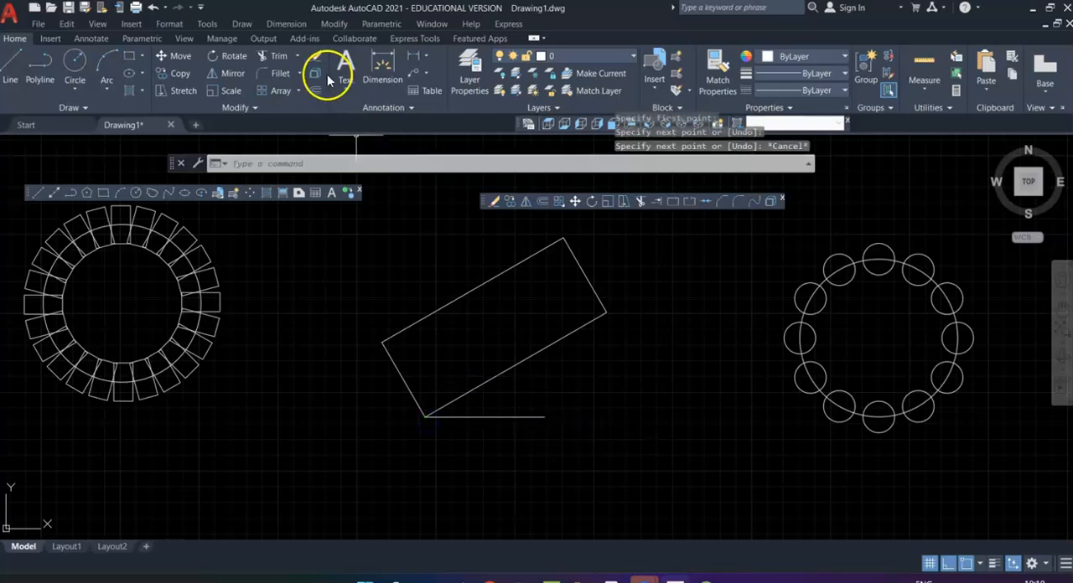
Step: Add an angular dimension between the rotated rectangle's lower long edge and the horizontal reference line
left_click(287, 24)
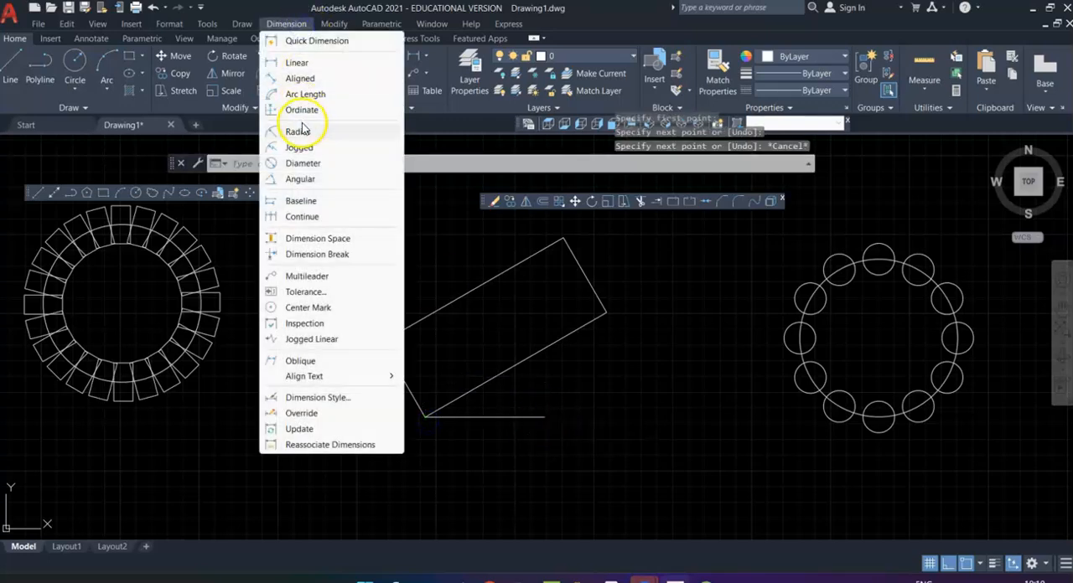
left_click(303, 180)
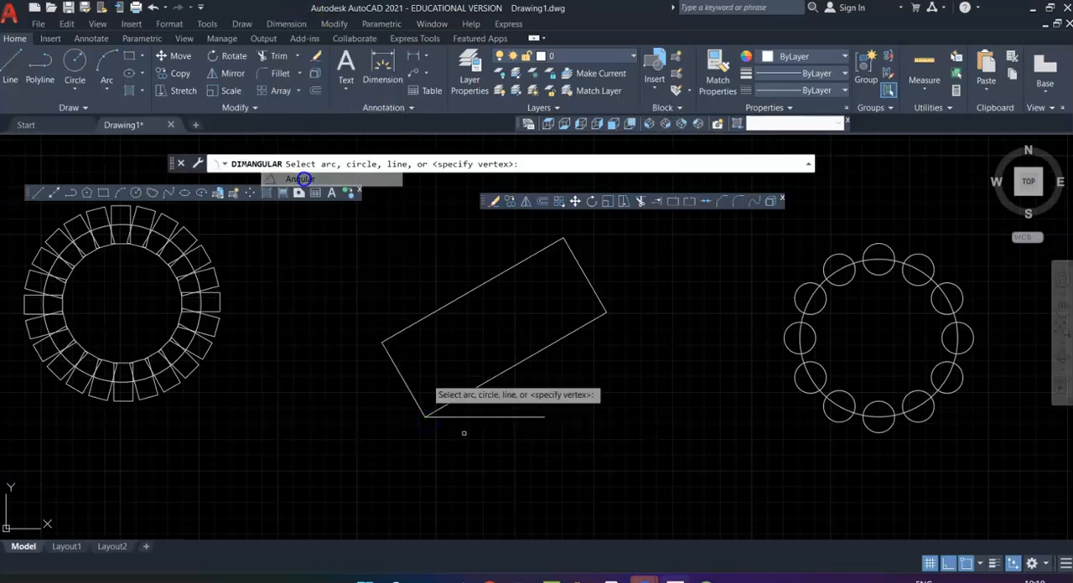
left_click(498, 376)
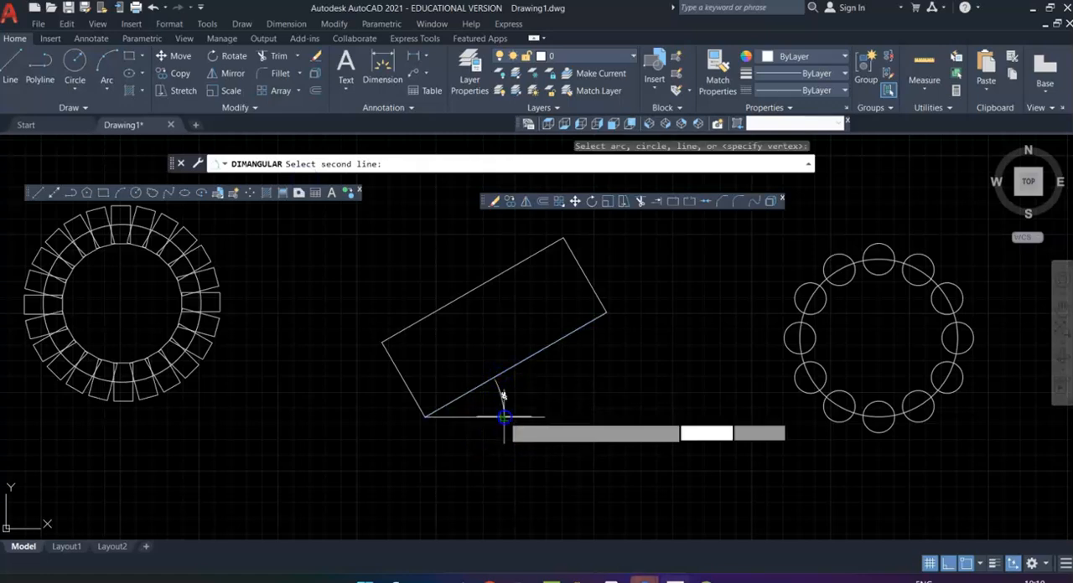
left_click(504, 417)
left_click(517, 403)
scroll(539, 399, "up", 2)
left_click(520, 417)
scroll(567, 408, "down", 3)
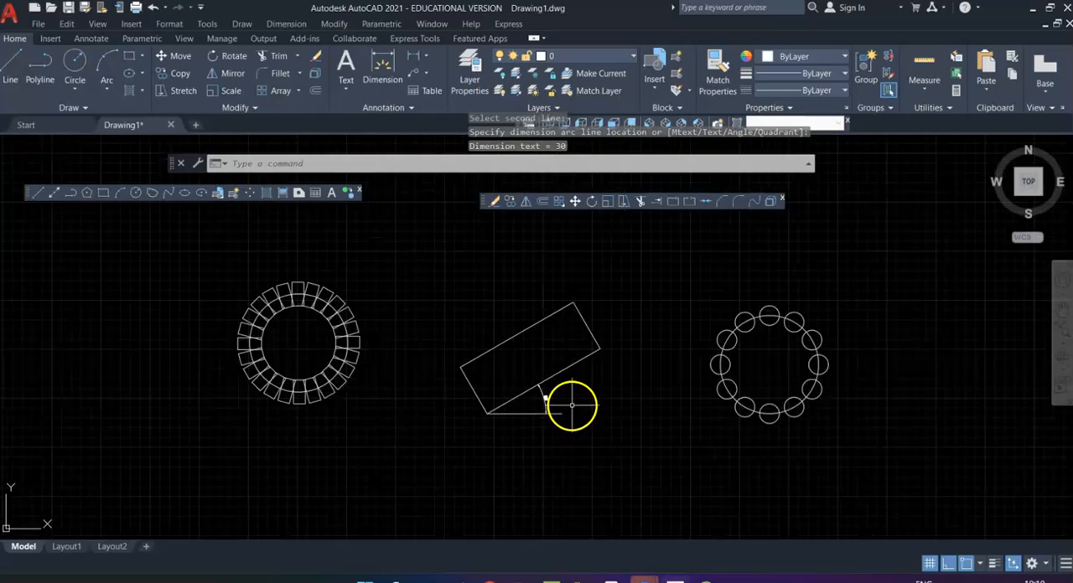
scroll(590, 393, "up", 3)
scroll(590, 392, "down", 3)
scroll(594, 377, "up", 3)
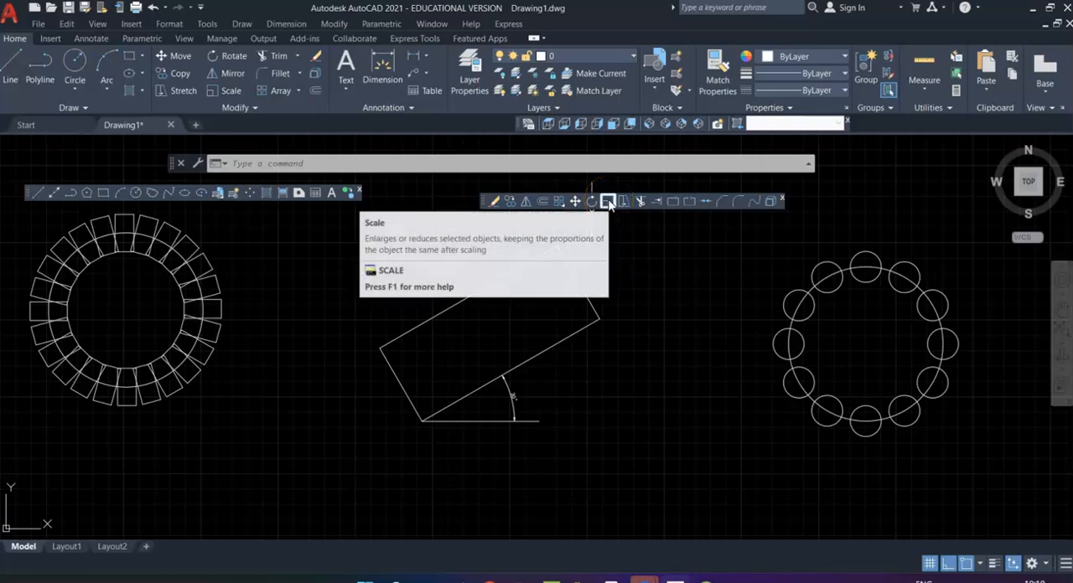
Step: Draw a square with 40-unit sides from individual lines in the empty space below the rotated rectangle
middle_click_drag(582, 497, 661, 251)
scroll(437, 302, "down", 4)
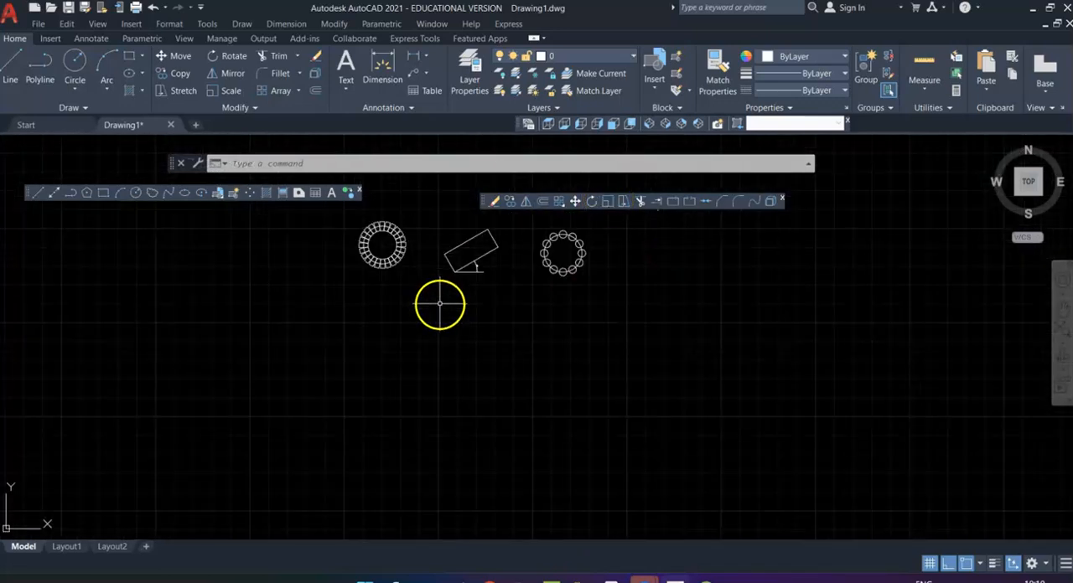
scroll(476, 289, "up", 4)
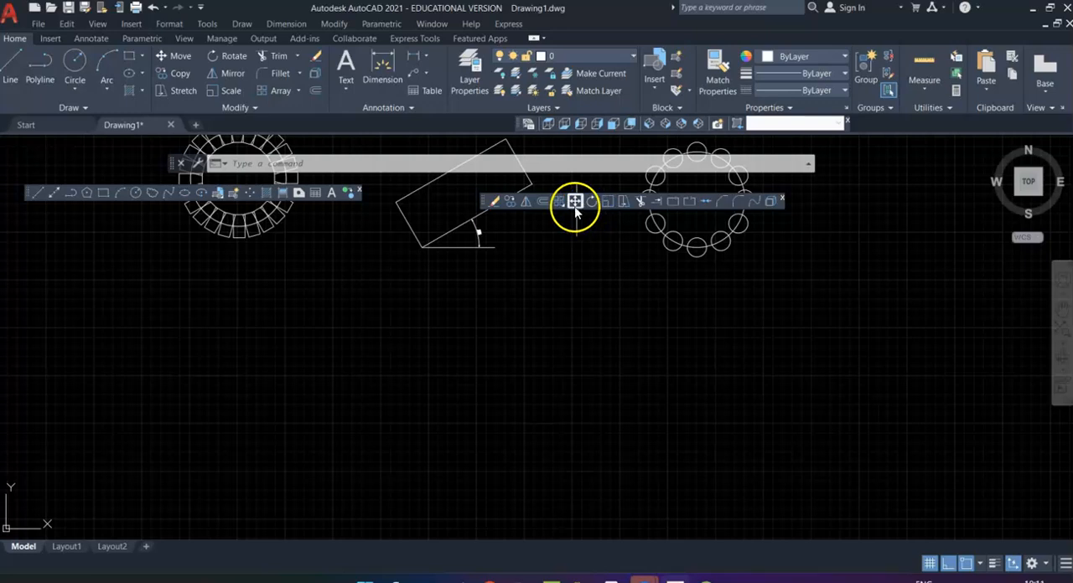
left_click(104, 194)
left_click(404, 359)
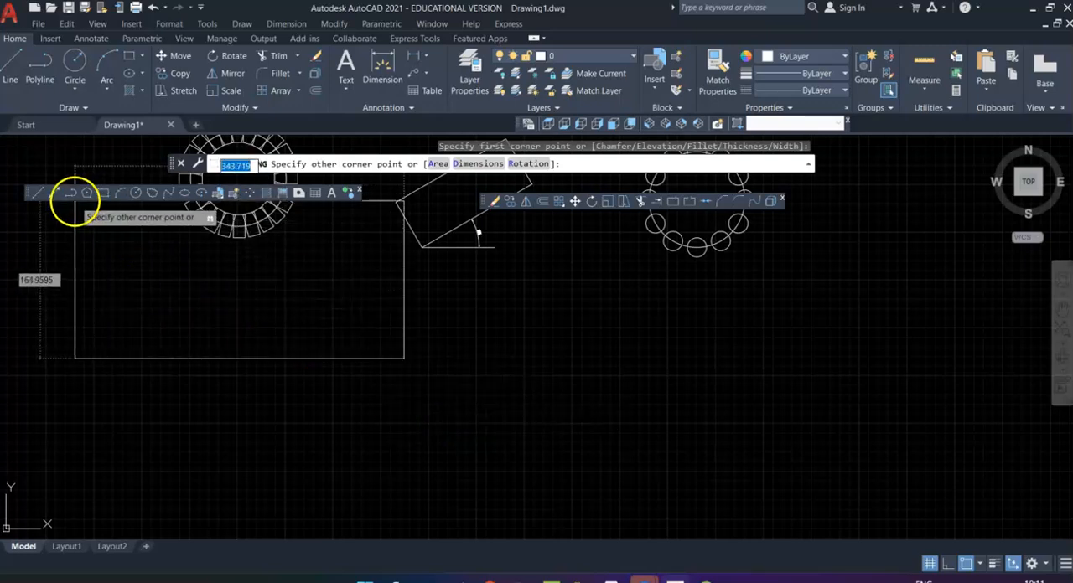
left_click(39, 192)
left_click(415, 406)
type("40")
key("Return")
type("40")
key("Return")
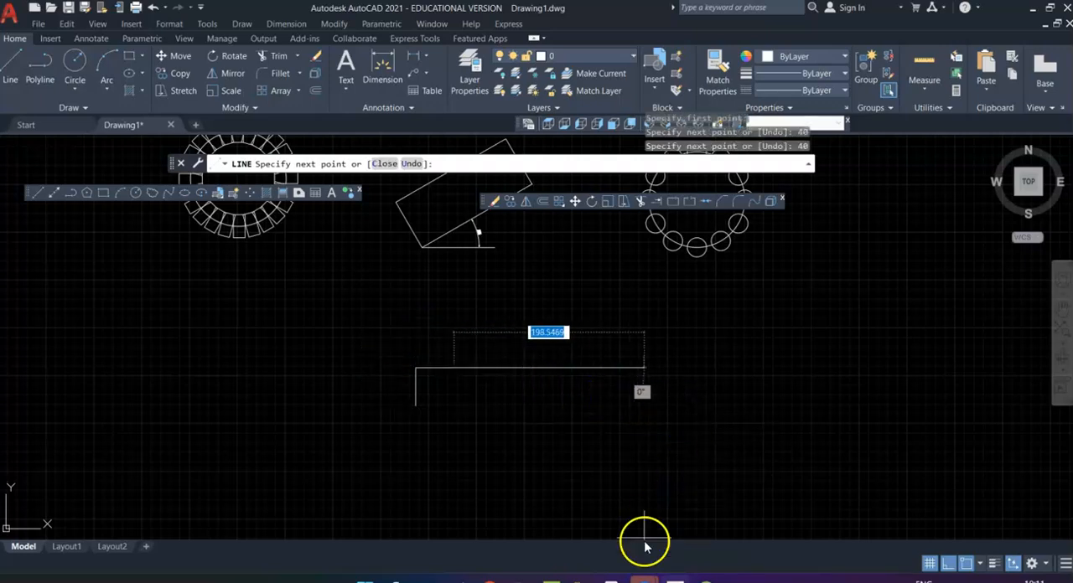
type("40")
key("Return")
type("4")
key("BackSpace")
key("Escape")
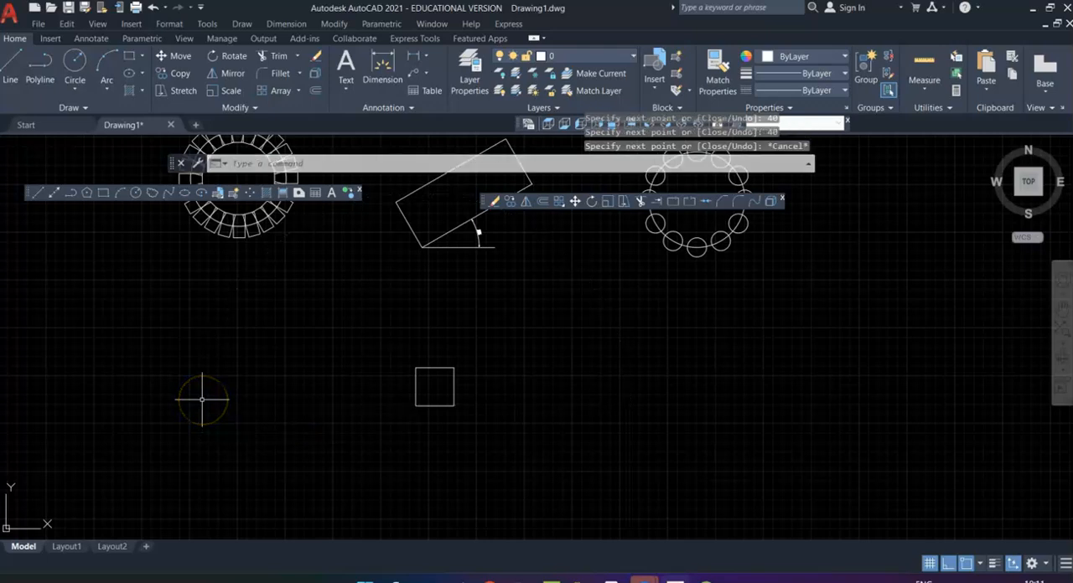
Step: Add a linear dimension to the square's bottom side, placing it below the square
scroll(523, 347, "up", 4)
middle_click_drag(316, 433, 467, 379)
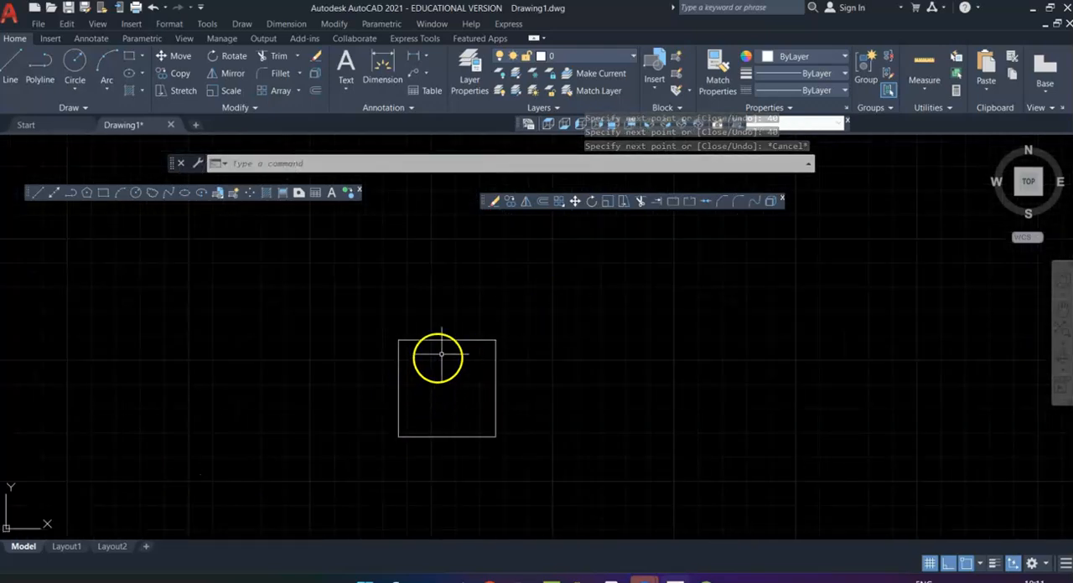
left_click(286, 23)
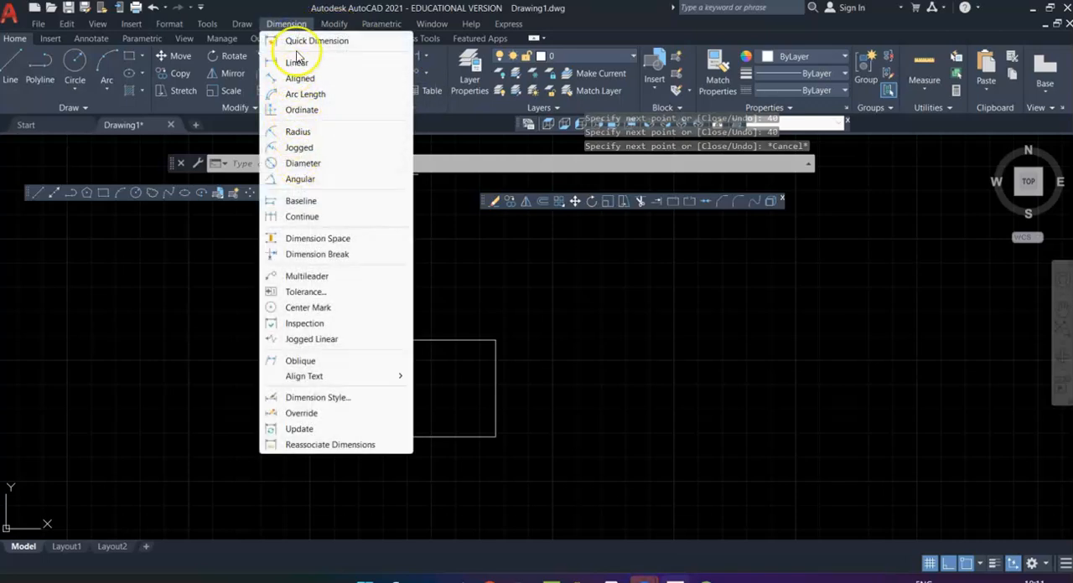
left_click(297, 64)
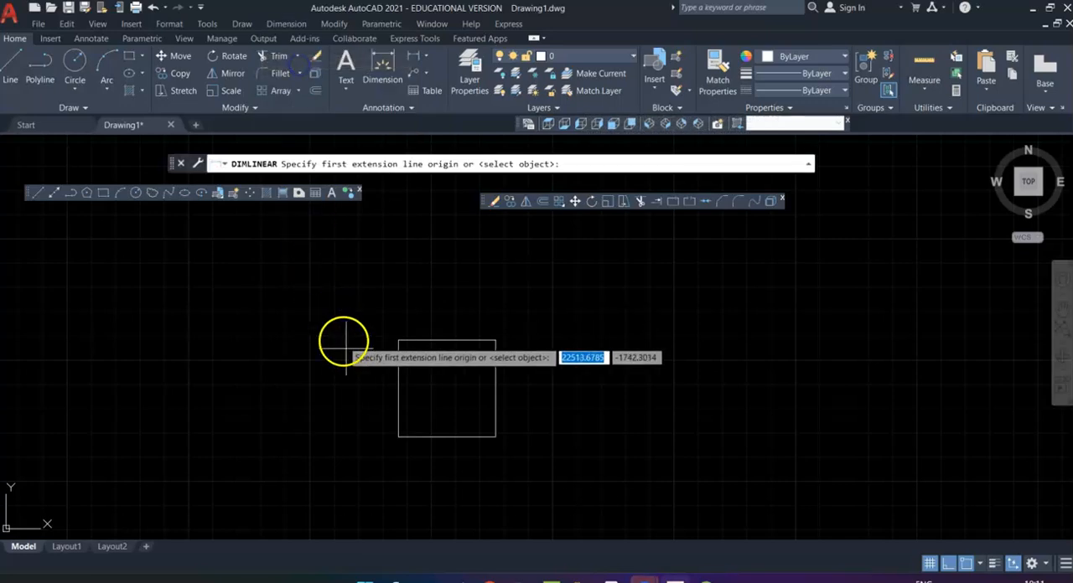
left_click(399, 437)
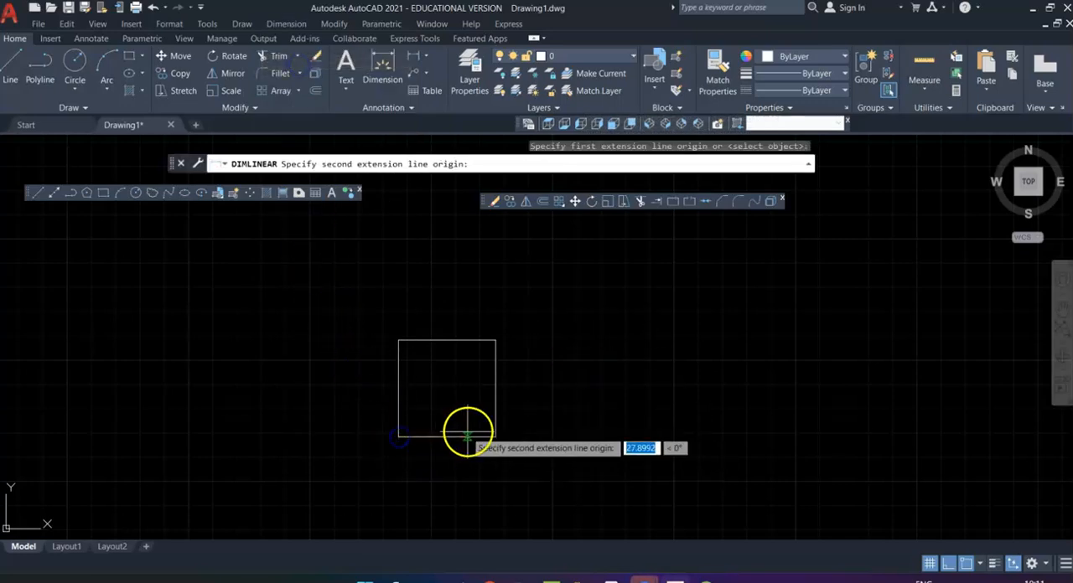
left_click(495, 437)
left_click(488, 460)
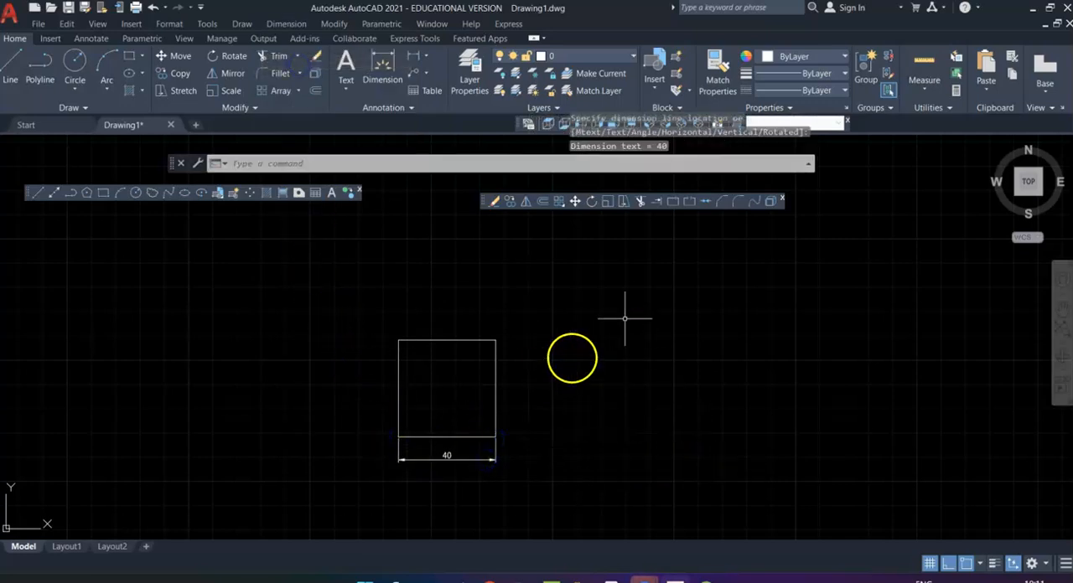
Step: Scale the square's four lines by a factor of 2, using its lower-left corner as base point
left_click(607, 202)
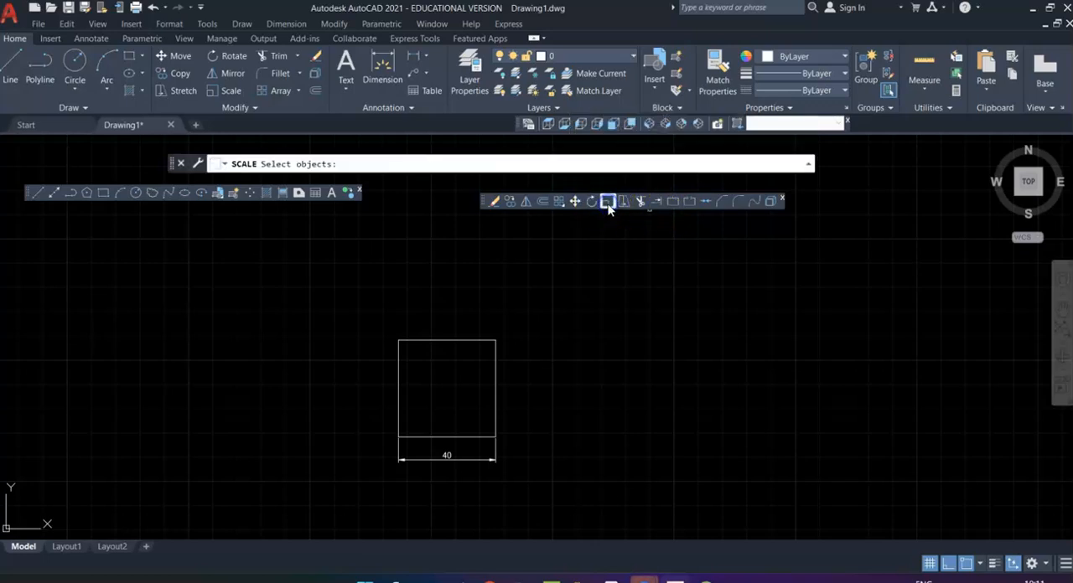
left_click(514, 417)
mouse_move(502, 356)
left_mouse_down()
mouse_move(360, 402)
mouse_move(370, 410)
left_mouse_up()
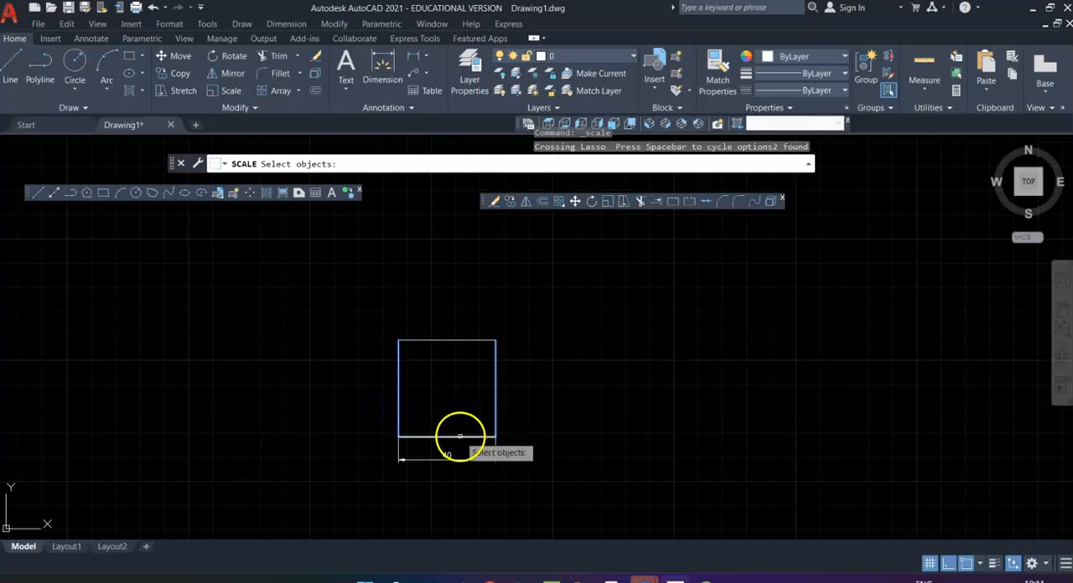
left_click(454, 340)
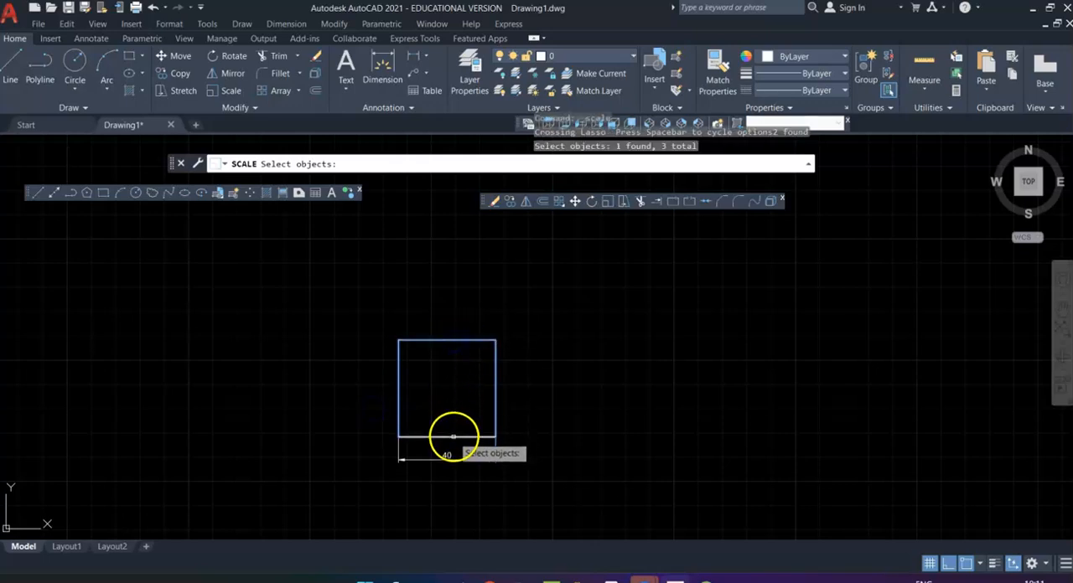
left_click(453, 437)
key("Return")
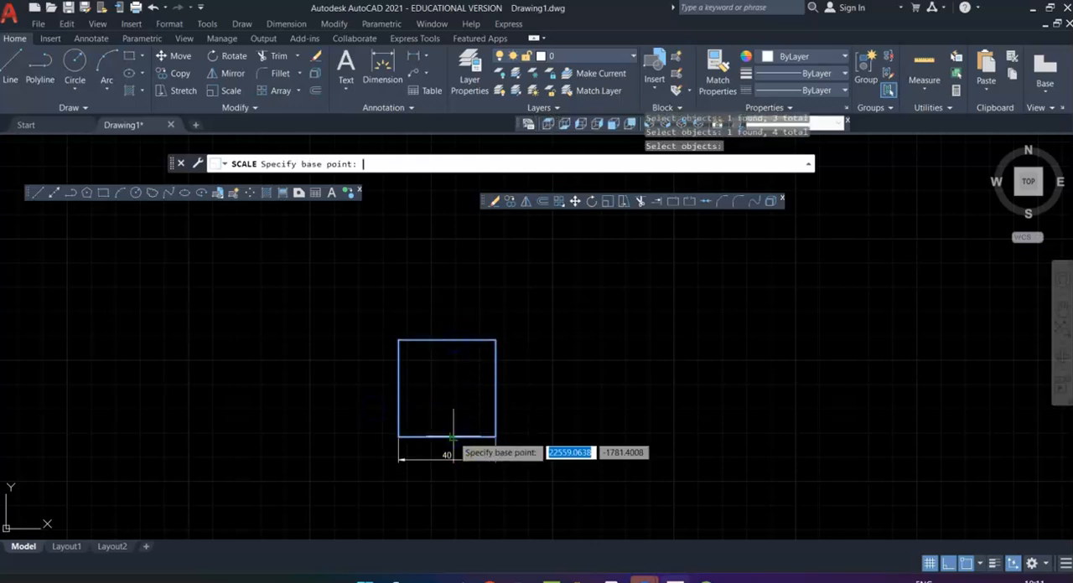
left_click(399, 436)
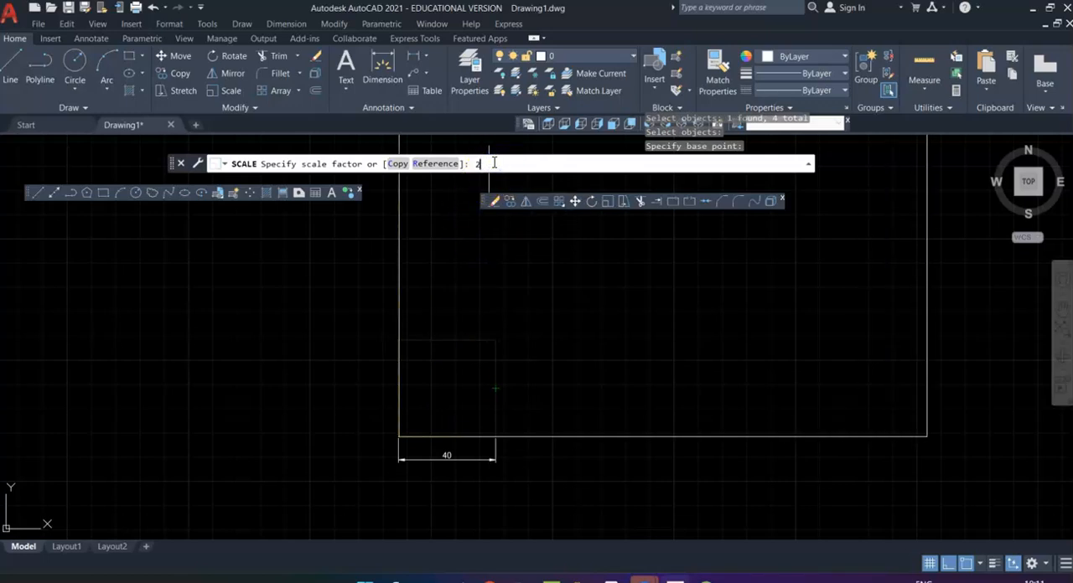
key("Return")
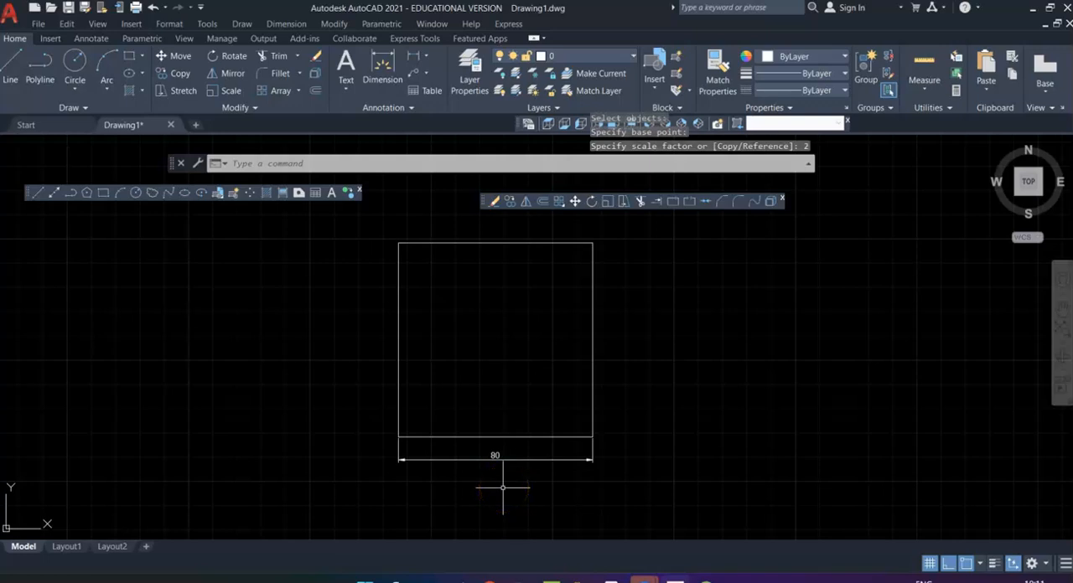
left_click(608, 202)
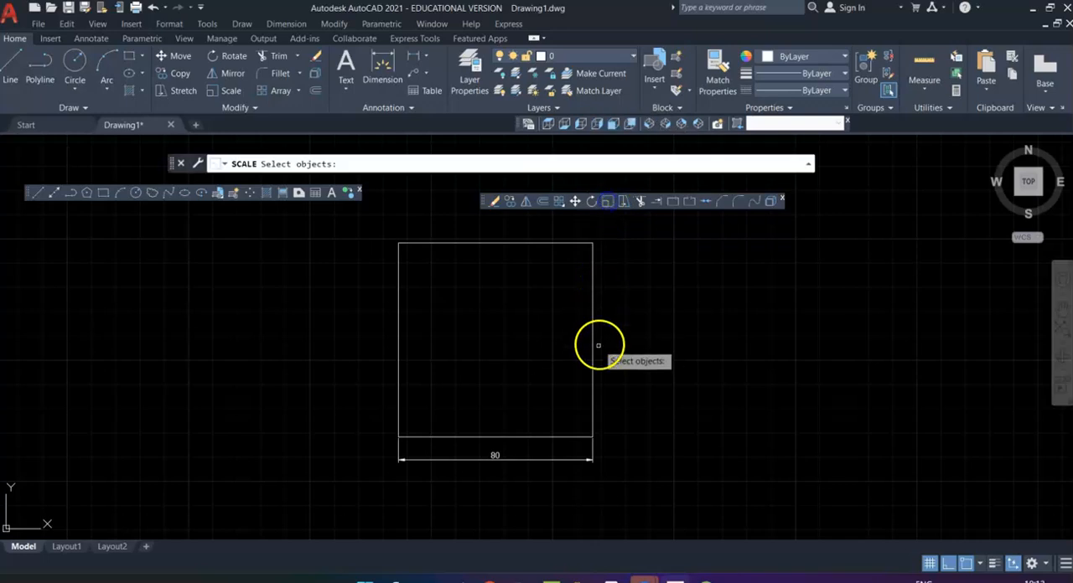
left_click(592, 366)
left_click(515, 243)
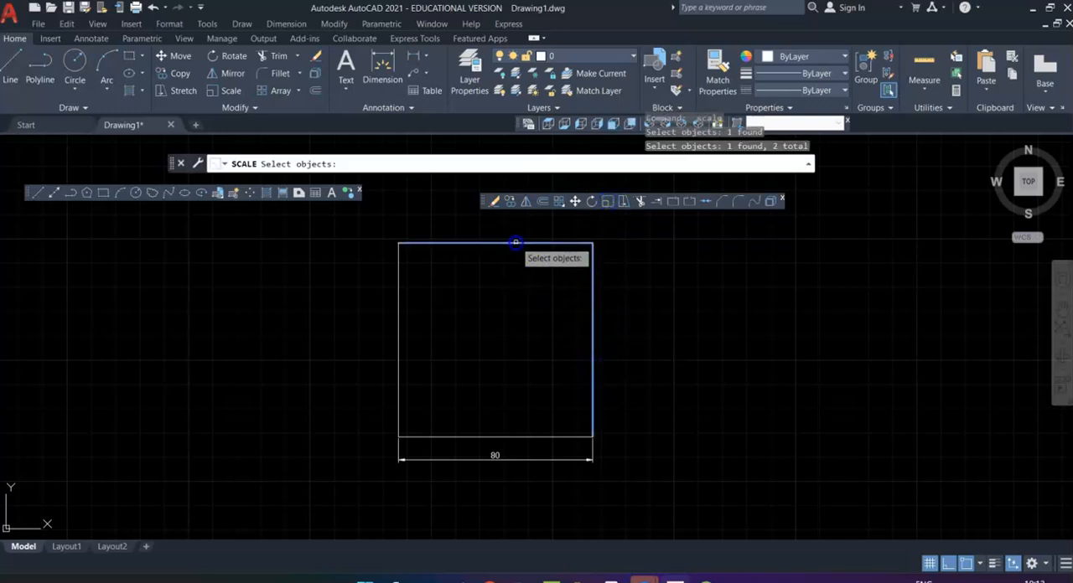
left_click(400, 327)
left_click(473, 437)
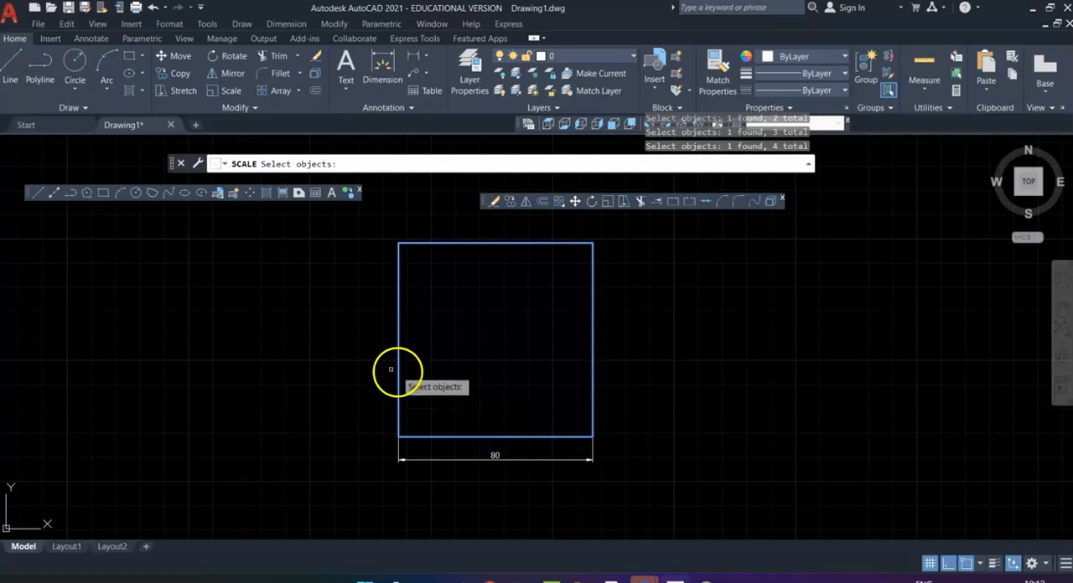
Step: Scale the square's four lines by a factor of 0.25, using its lower-left corner as base point
left_click(608, 201)
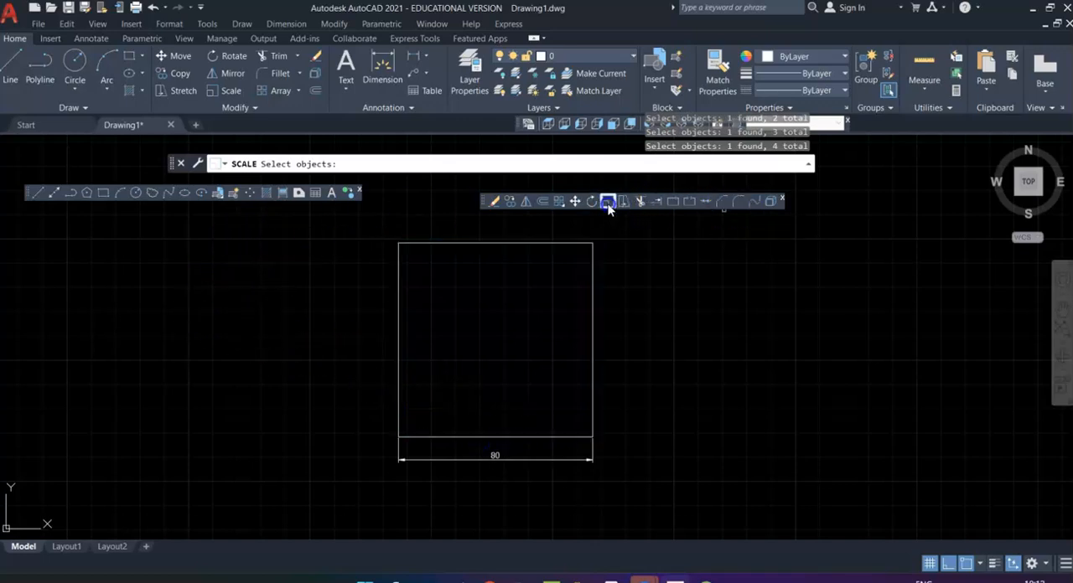
left_click(399, 369)
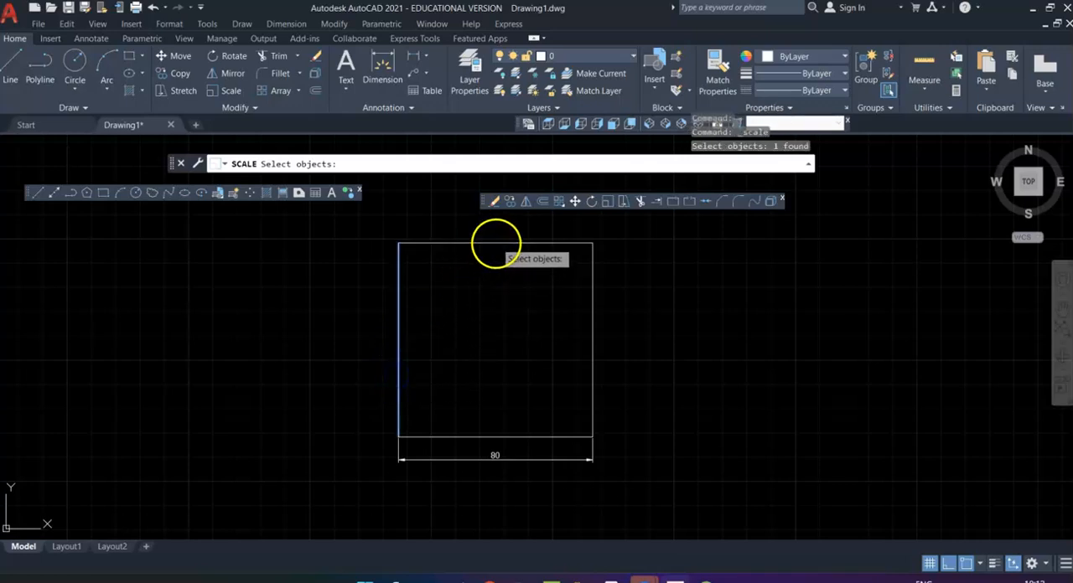
left_click(494, 243)
left_click(593, 333)
left_click(530, 436)
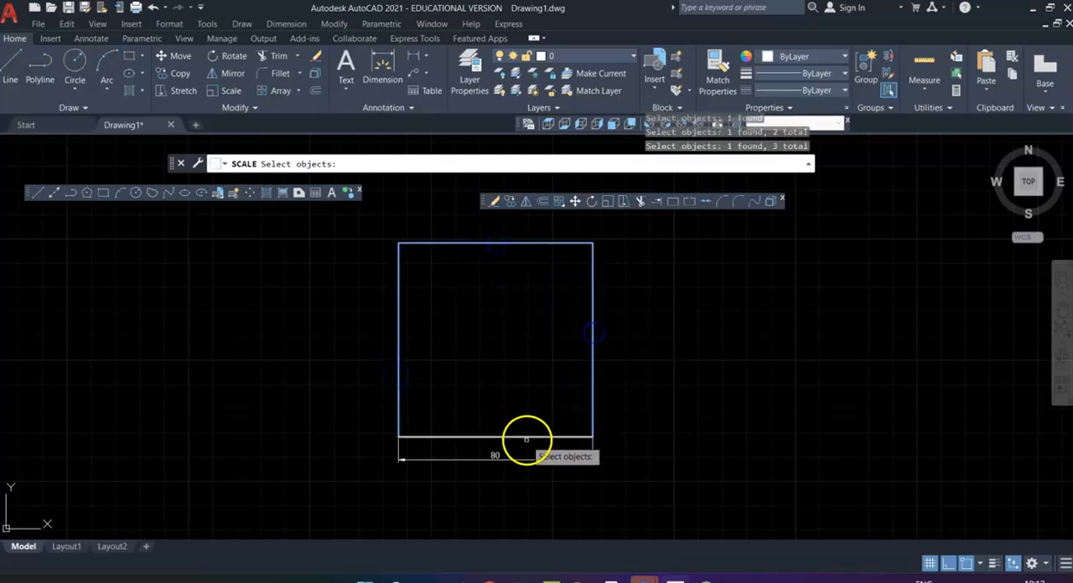
key("Return")
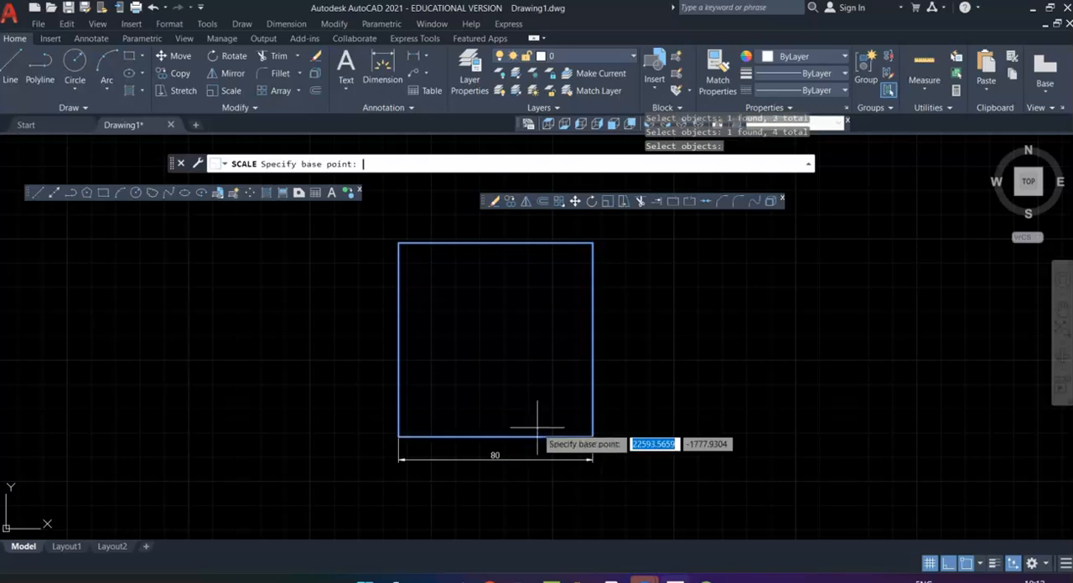
left_click(400, 435)
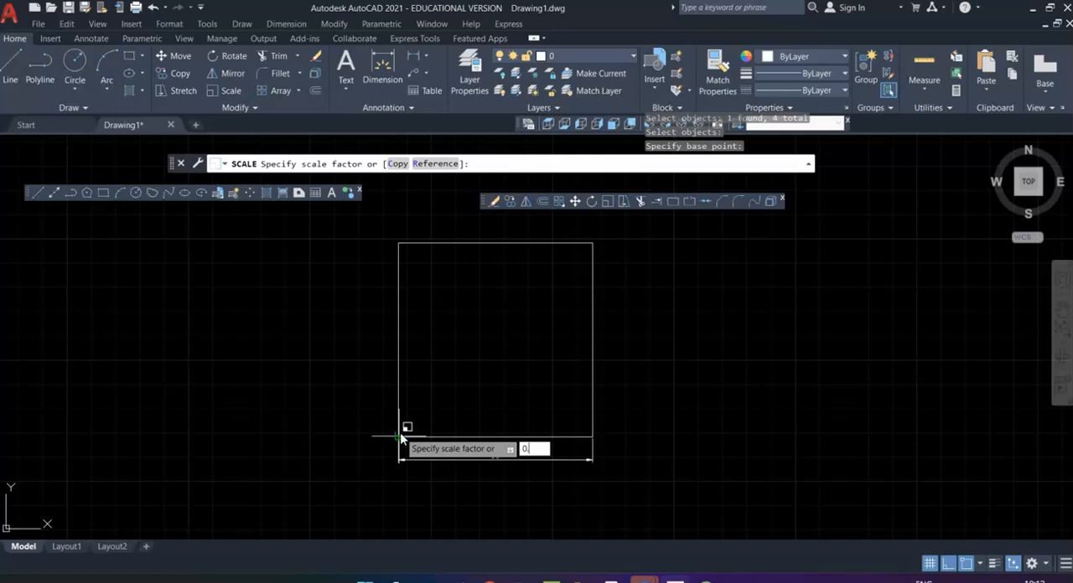
key("Return")
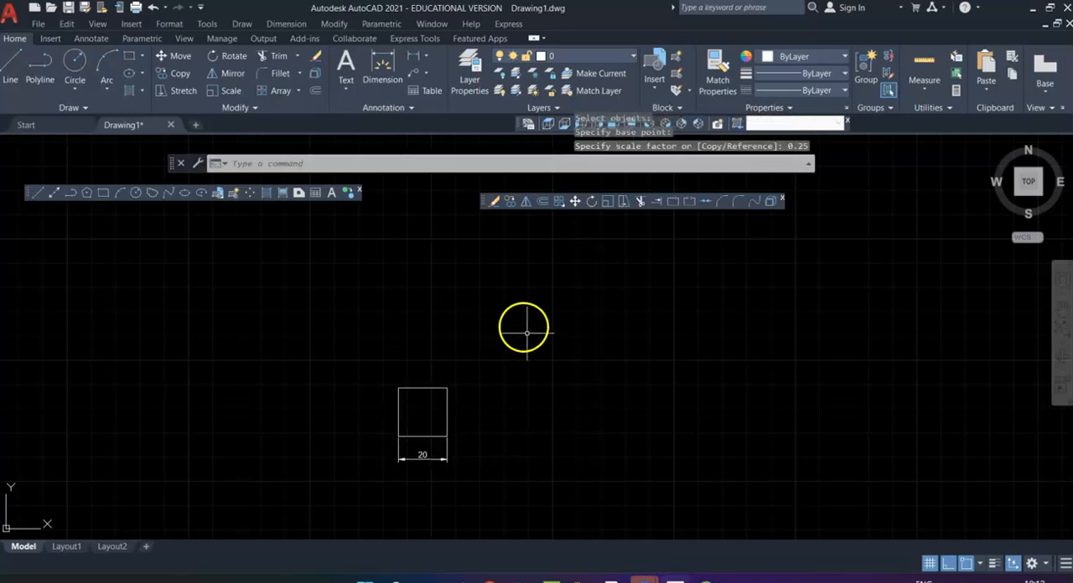